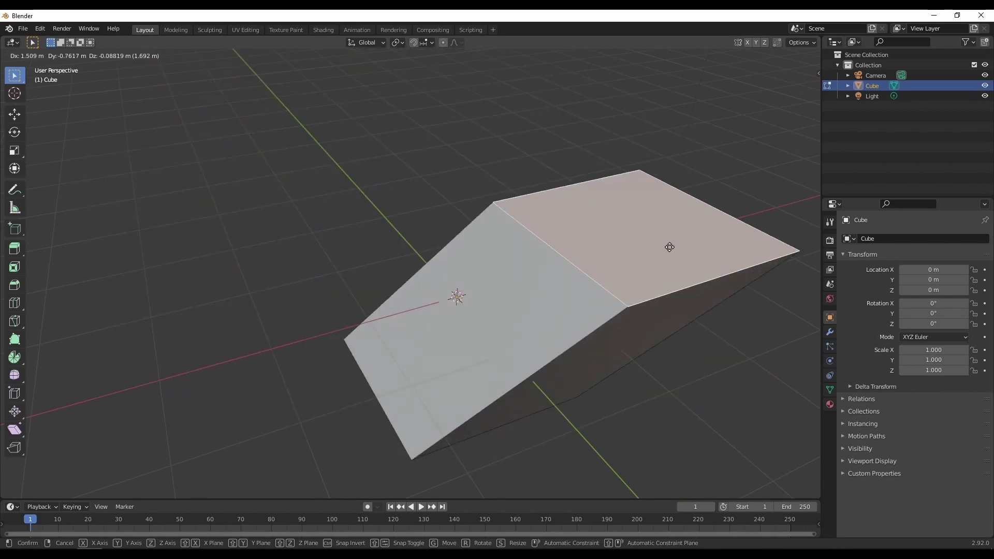
key(Escape)
middle_drag(487, 326, 519, 337)
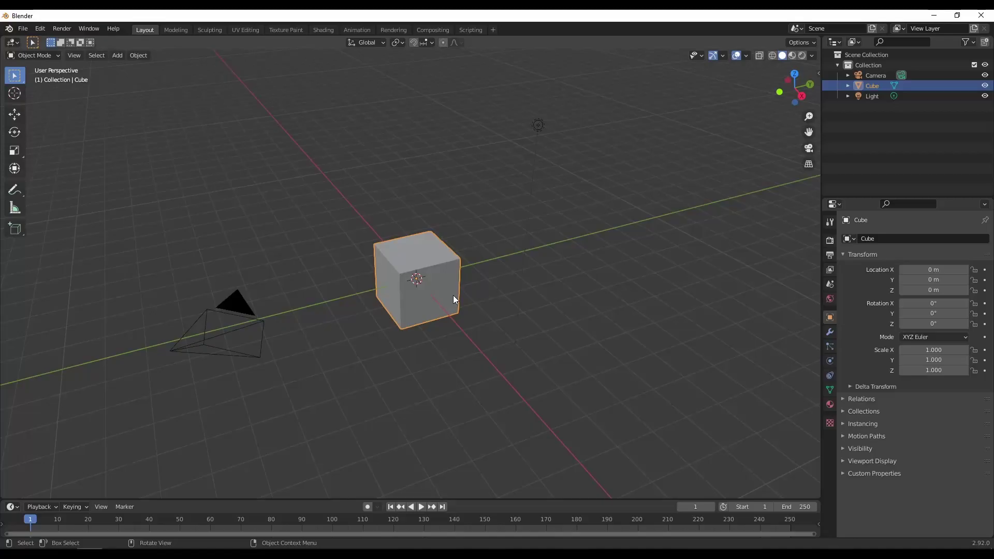
middle_drag(510, 263, 406, 284)
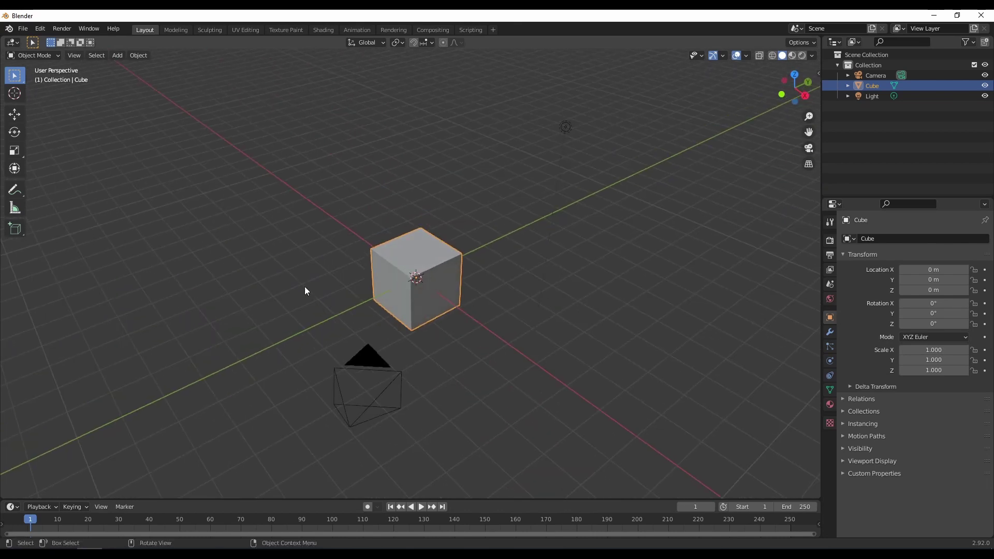
middle_drag(305, 288, 447, 293)
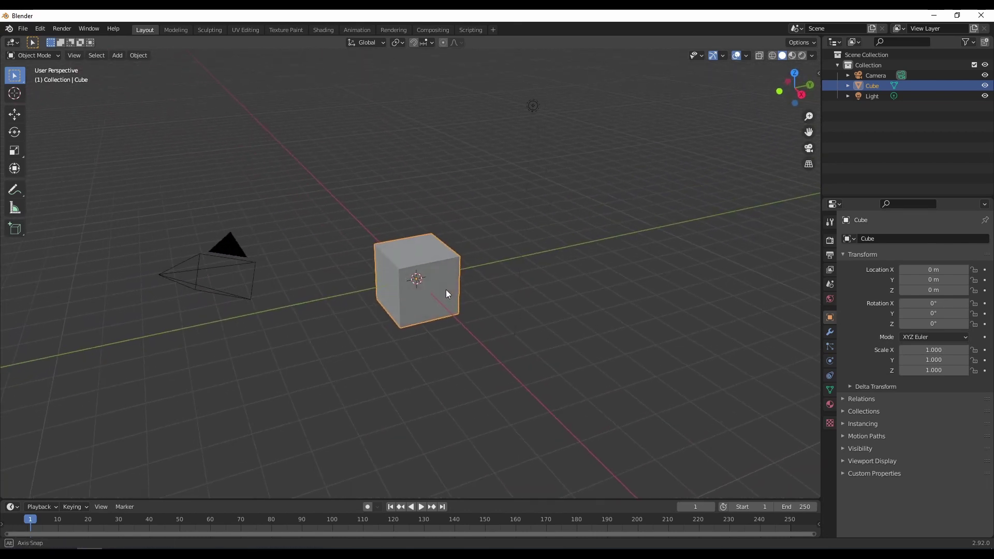
Delete the light and the camera so that only the cube is left in the scene
click(531, 110)
key(x)
click(530, 110)
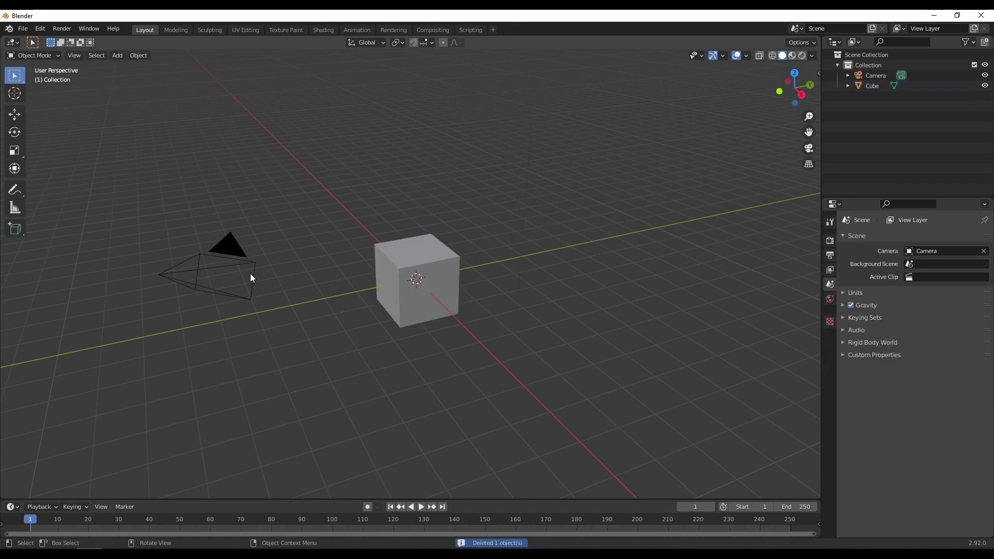
click(231, 254)
key(x)
click(229, 254)
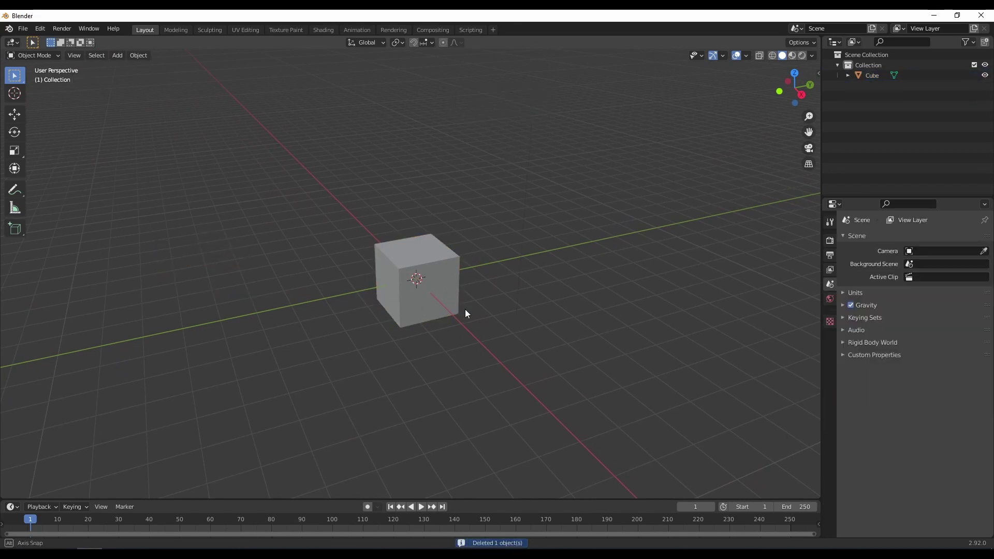
Select the cube and enter Edit Mode
middle_drag(465, 309, 487, 340)
scroll(491, 316, up, 2)
click(444, 317)
click(540, 287)
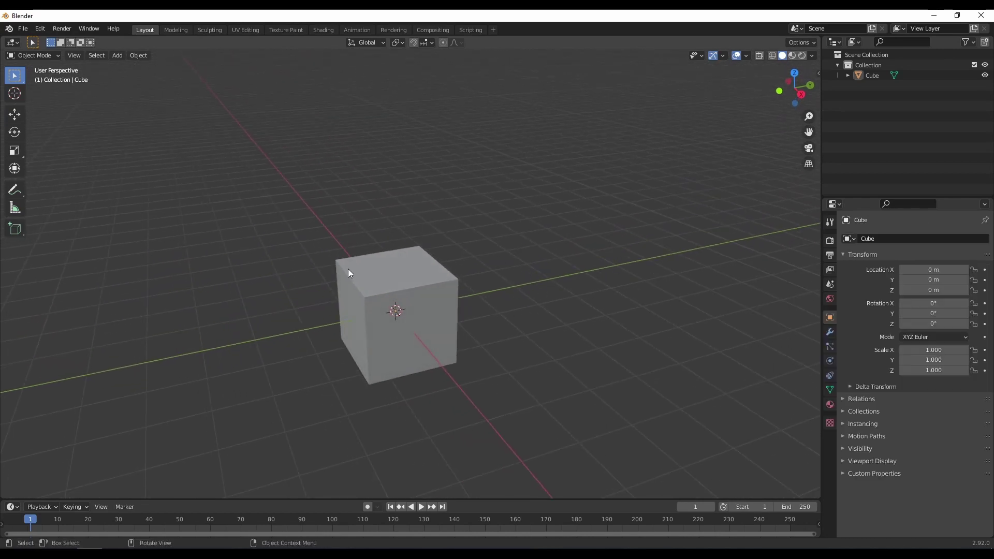
key(Tab)
shift+middle_drag(427, 292, 522, 273)
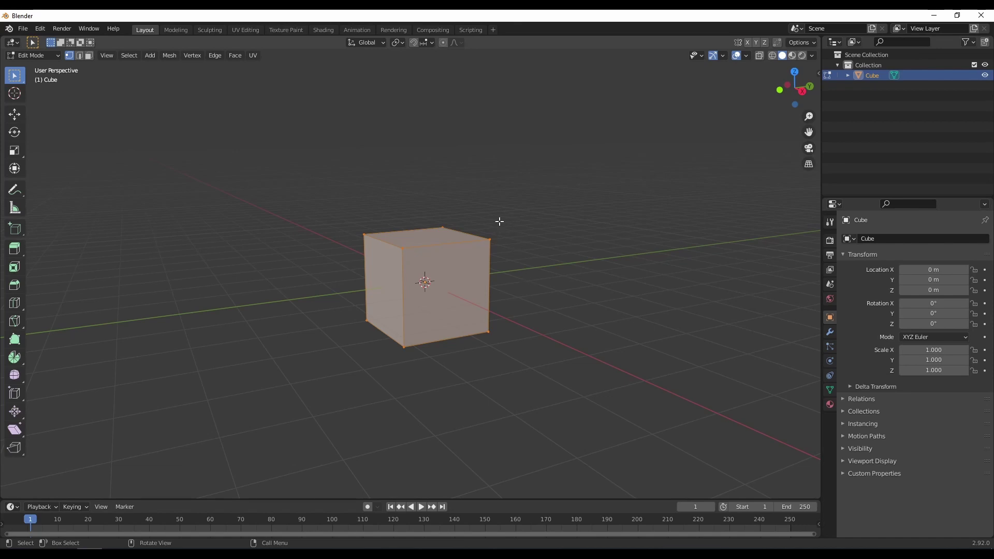
Try to move a single upper corner vertex of the cube freely away from its position
click(491, 238)
scroll(584, 297, up, 2)
middle_drag(493, 236, 588, 273)
key(g)
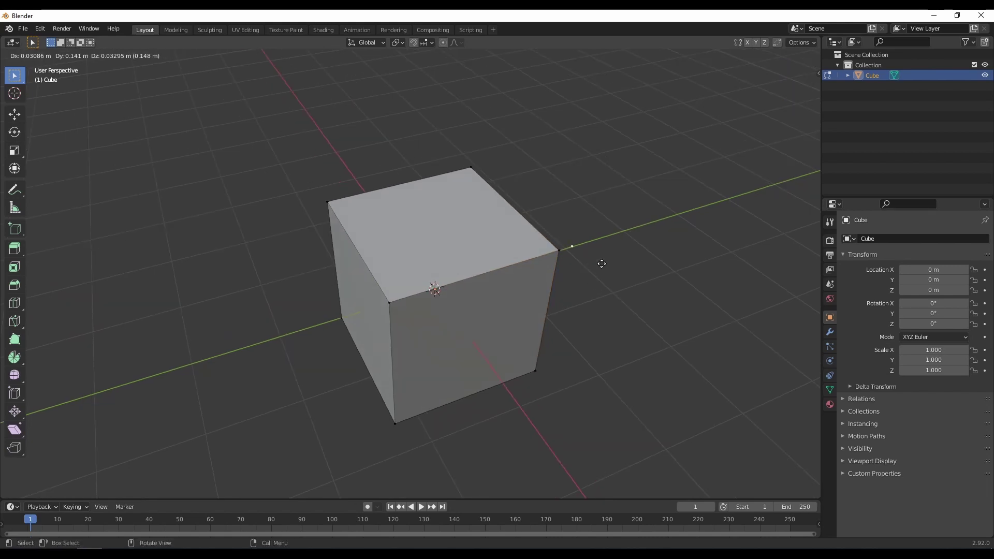
click(697, 206)
middle_drag(699, 253, 587, 234)
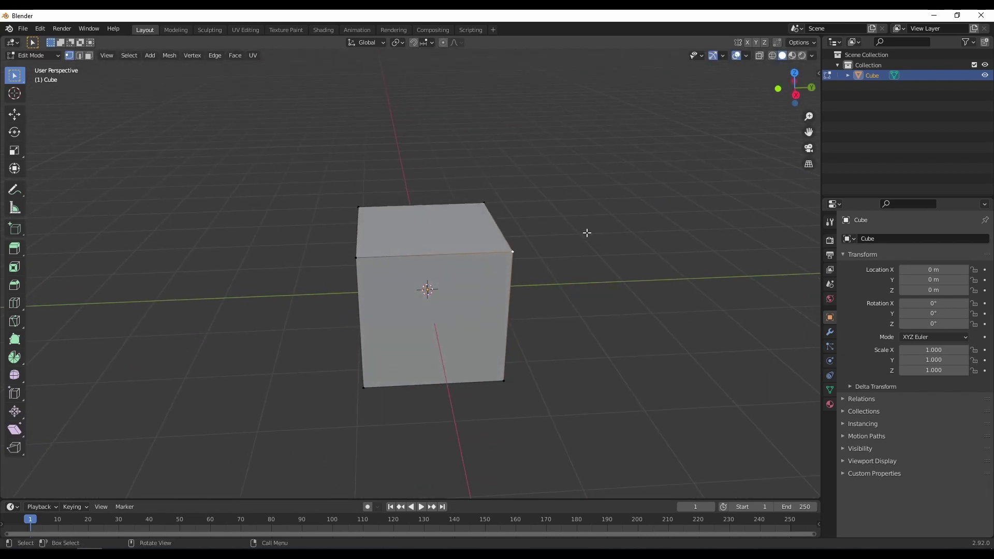
Switch to face selection, select the cube's top face and extrude it upward by less than the cube's height
click(460, 236)
middle_drag(460, 236, 442, 279)
click(443, 284)
click(437, 227)
middle_drag(543, 232, 525, 237)
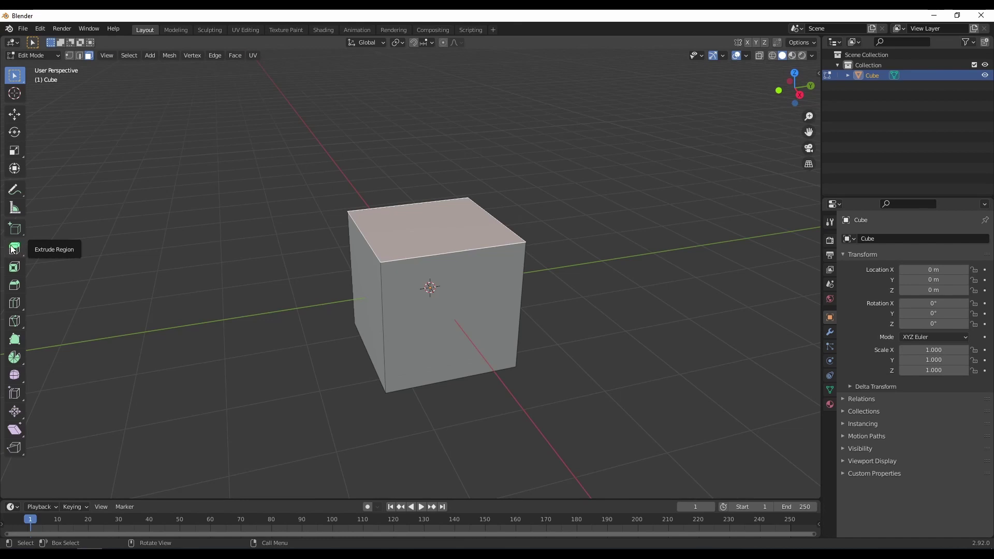
shift+middle_drag(364, 276, 485, 307)
key(e)
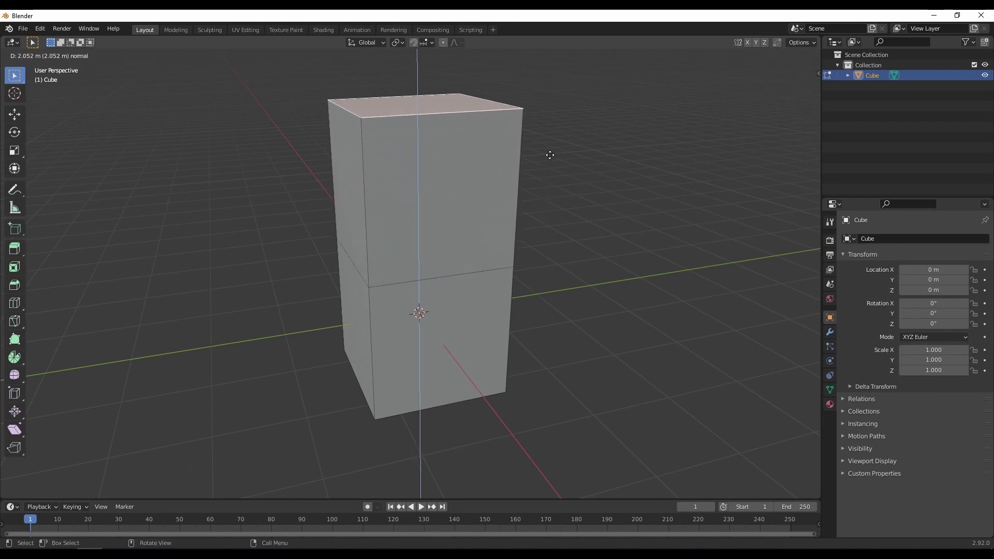
click(562, 251)
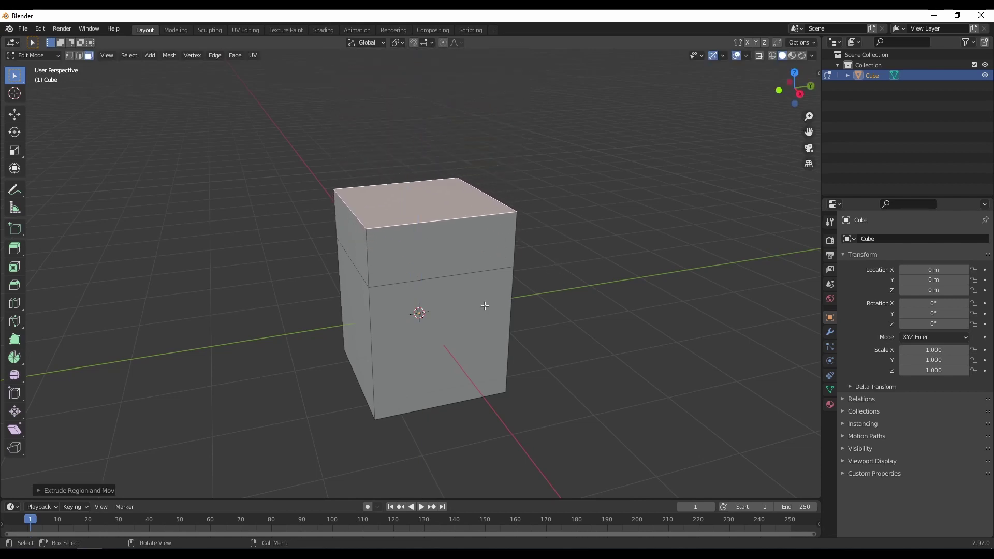
Switch to edge selection, select the seam edge on the block's -Y side and try to move it outward
mouse_move(484, 306)
middle_down()
mouse_move(499, 214)
mouse_move(466, 273)
mouse_move(477, 281)
mouse_move(417, 294)
mouse_move(455, 304)
mouse_move(443, 292)
mouse_move(466, 275)
mouse_move(518, 259)
mouse_move(491, 224)
mouse_move(419, 235)
mouse_move(440, 280)
mouse_move(421, 305)
mouse_move(486, 302)
middle_up()
scroll(450, 256, up, 3)
key(2)
click(462, 251)
click(436, 308)
alt+click(482, 265)
middle_drag(482, 265, 315, 243)
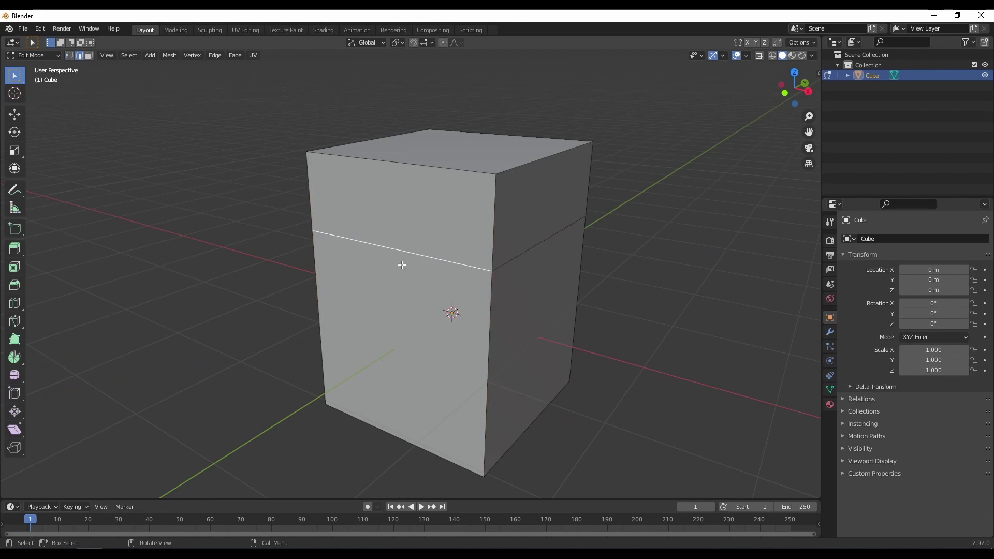
middle_drag(402, 265, 444, 296)
key(g)
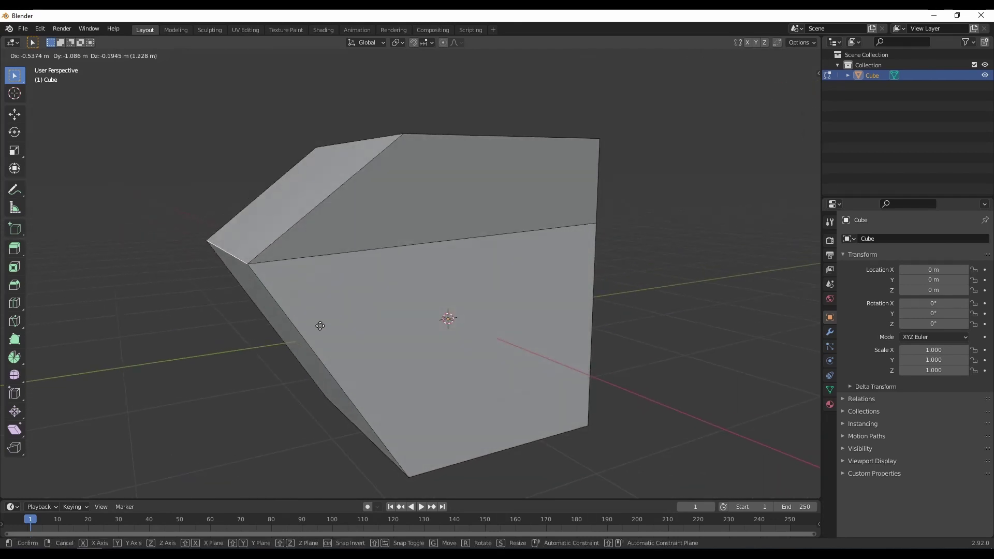
right_click(275, 265)
middle_drag(275, 264, 483, 281)
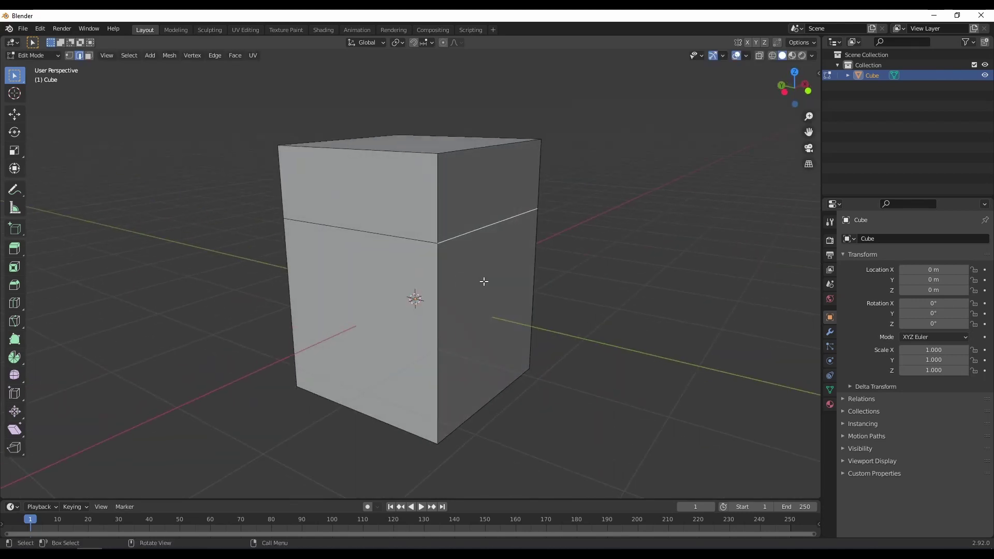
Move the -Y seam edge outward, then move a single seam vertex about 0.89 m away from the block
key(g)
click(595, 284)
middle_drag(594, 284, 311, 243)
key(g)
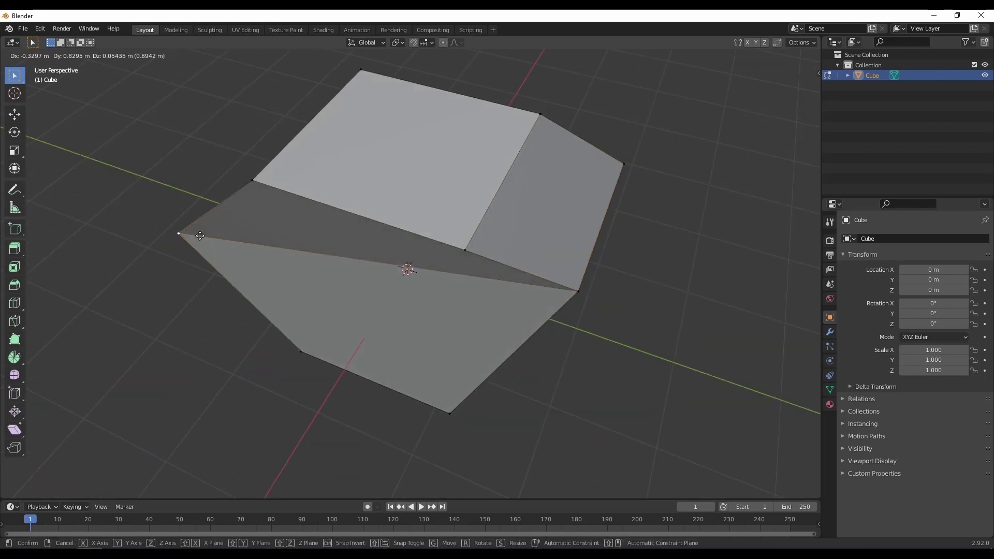
click(200, 236)
Undo the vertex and edge moves and the top extrusion to get back to the plain cube
middle_drag(200, 235, 505, 301)
key(ctrl+z)
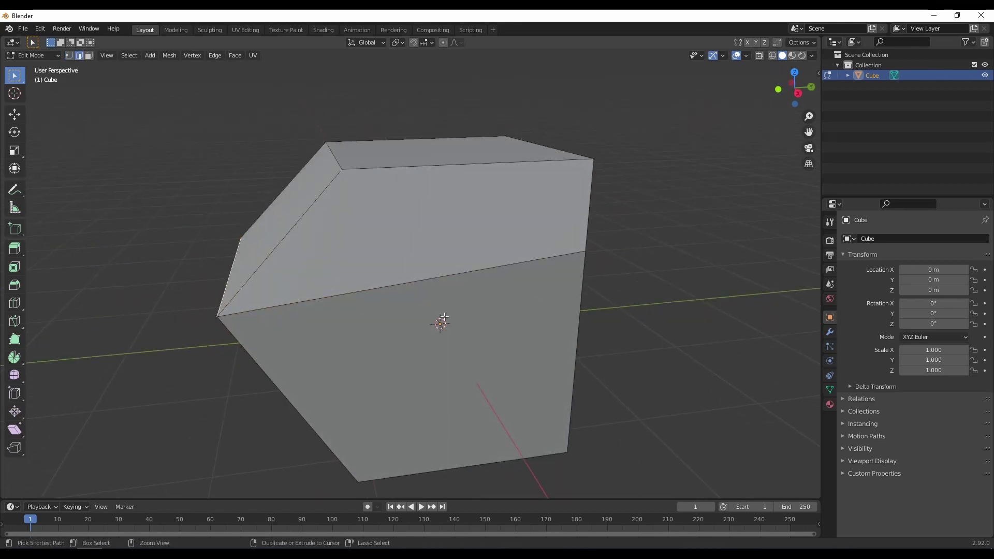
key(ctrl+z)
key(ctrl+z)
scroll(461, 317, down, 5)
Extrude the cube's +Y side face outward, then extrude the top face above the original cube upward
middle_drag(422, 311, 503, 288)
click(461, 277)
key(e)
click(601, 300)
click(451, 207)
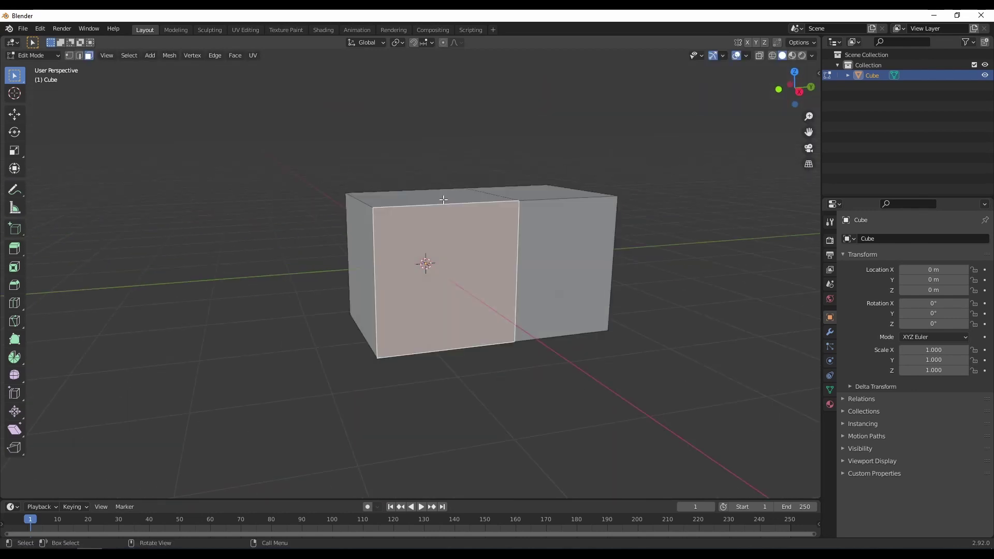
click(444, 201)
key(e)
click(435, 163)
Extrude the upper block's -Y face outward, then extrude the underside of that overhang downward
click(351, 169)
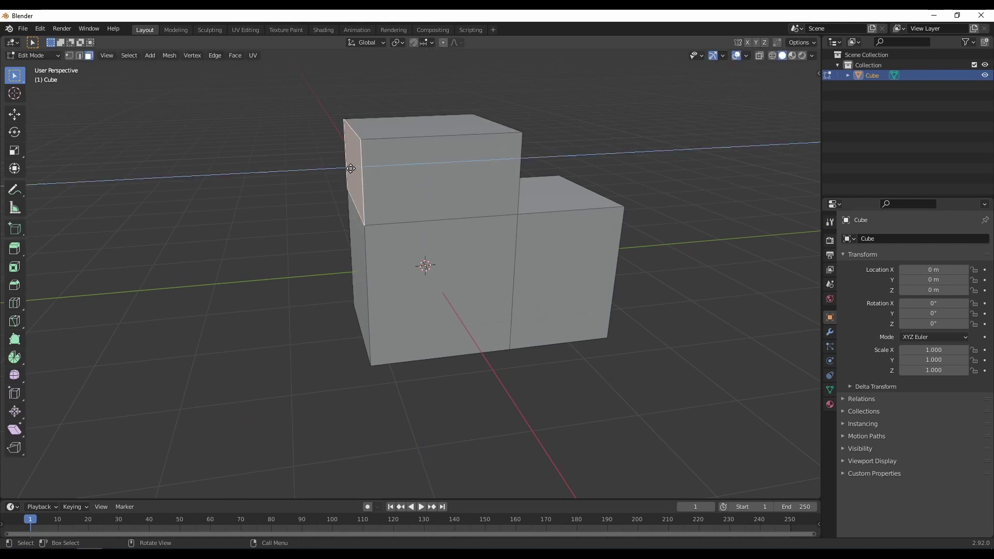
key(e)
click(215, 177)
middle_drag(284, 271, 275, 180)
click(275, 179)
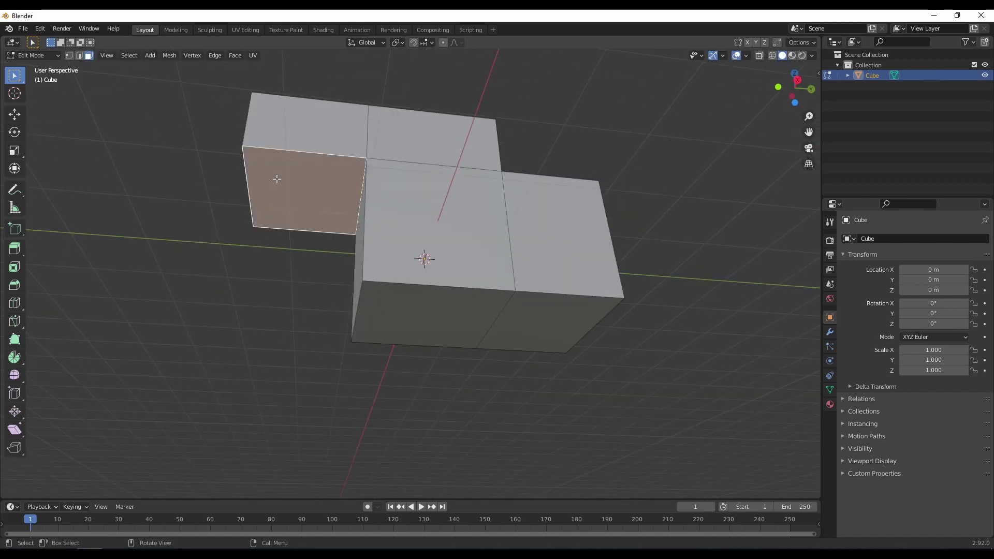
key(e)
click(279, 226)
Extrude the -Y face of the block below the overhang outward, then extrude the base cube's +X face
middle_drag(280, 228, 382, 273)
click(282, 176)
key(e)
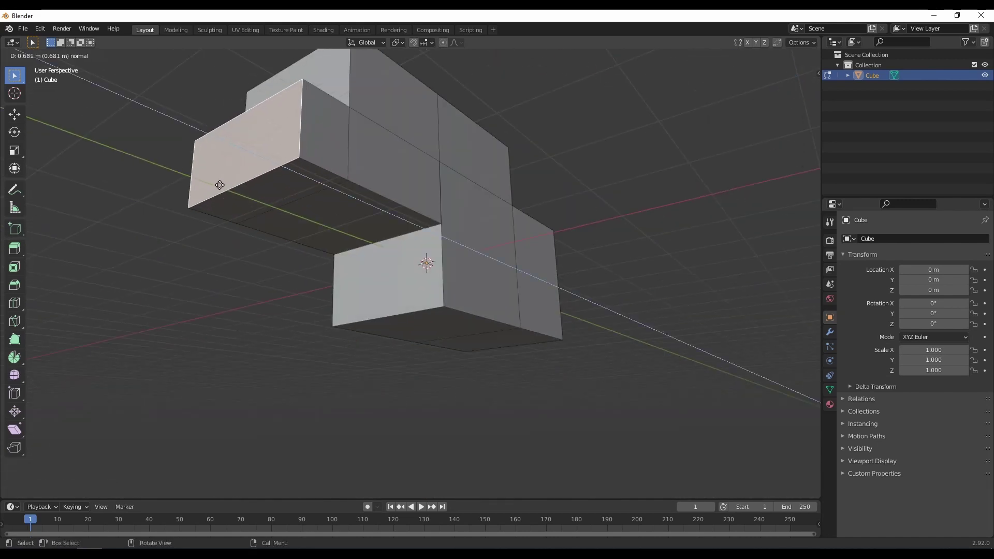
click(206, 181)
middle_drag(423, 219, 416, 246)
click(460, 245)
key(e)
click(572, 273)
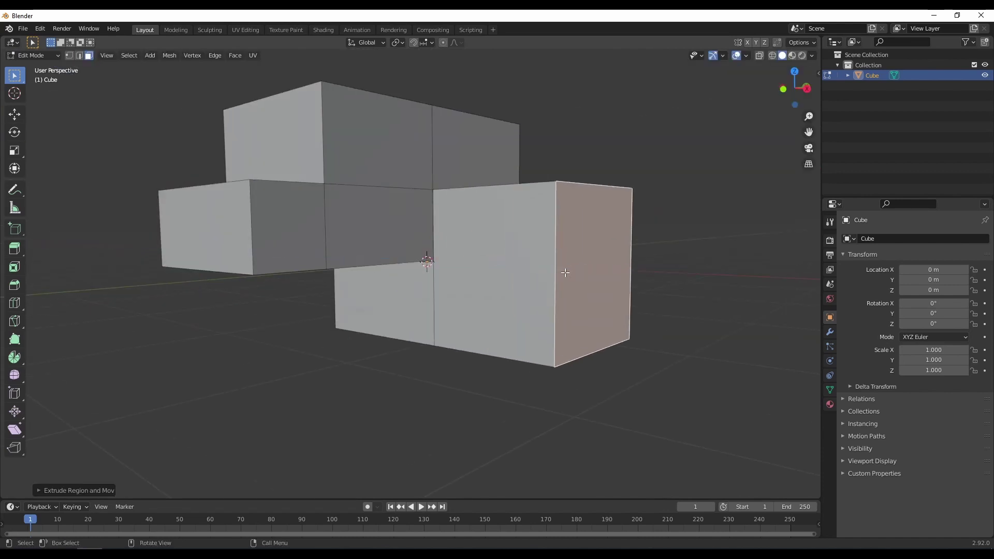
middle_drag(572, 273, 506, 326)
scroll(417, 271, down, 3)
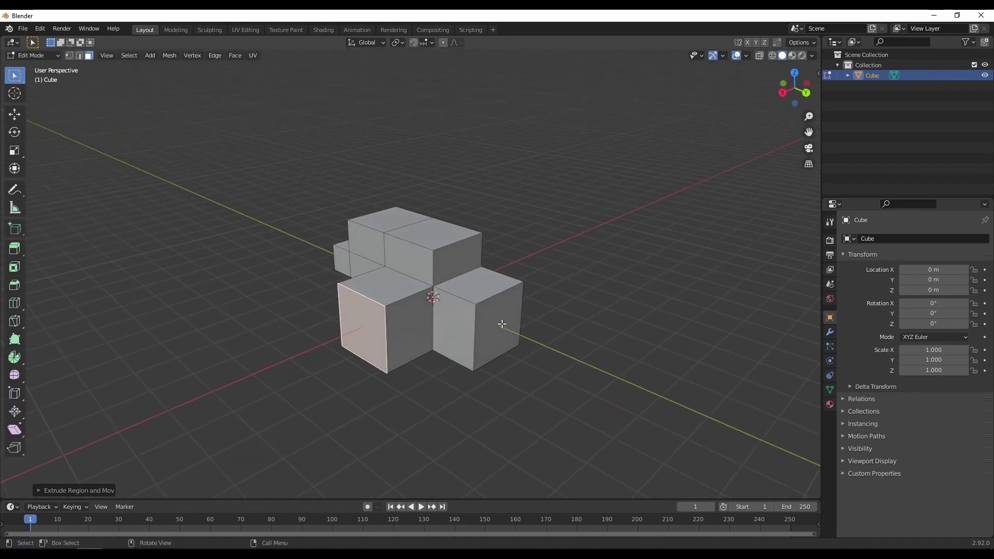
Move the end face of the +Y block upward and rotate the end face of the +X block
scroll(506, 327, up, 5)
click(456, 253)
middle_drag(456, 253, 492, 269)
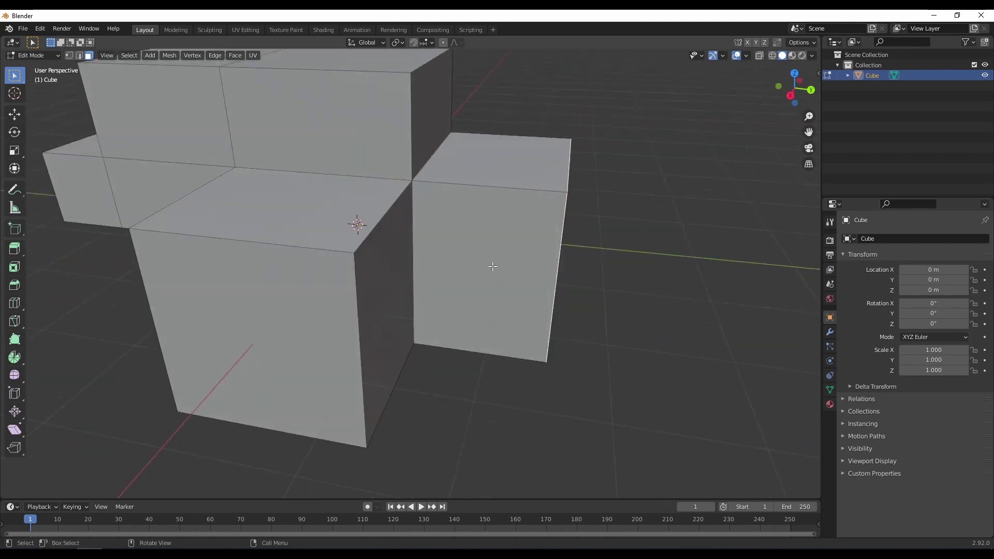
key(g)
click(266, 231)
click(213, 299)
key(r)
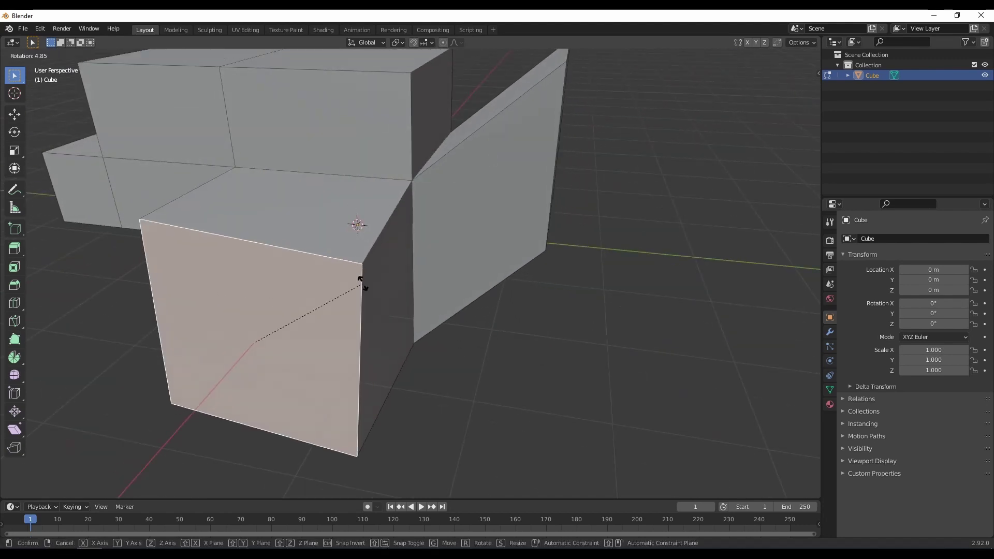
click(393, 389)
middle_drag(403, 324, 475, 327)
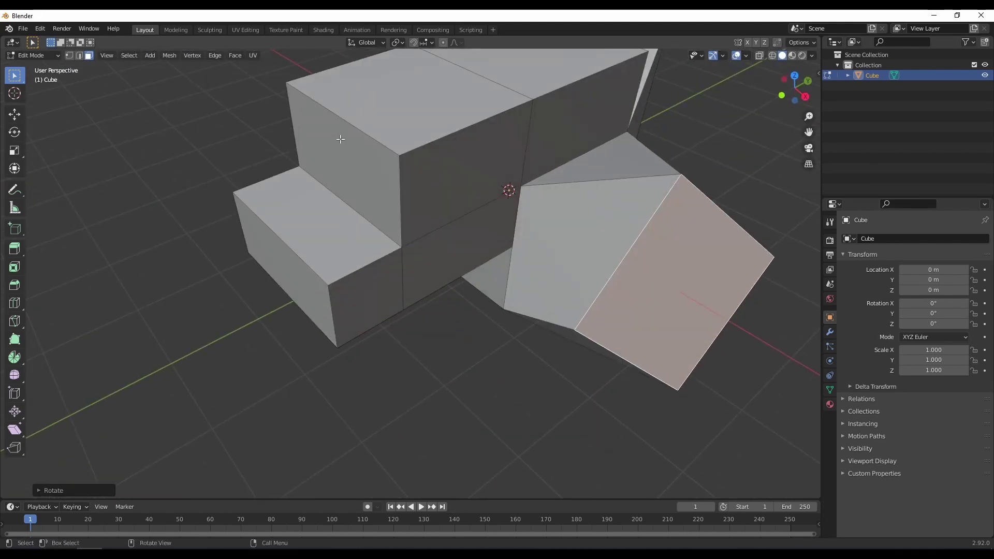
Scale up the -Y end face of the upper block
click(357, 161)
click(437, 200)
middle_drag(438, 200, 433, 298)
scroll(566, 325, down, 5)
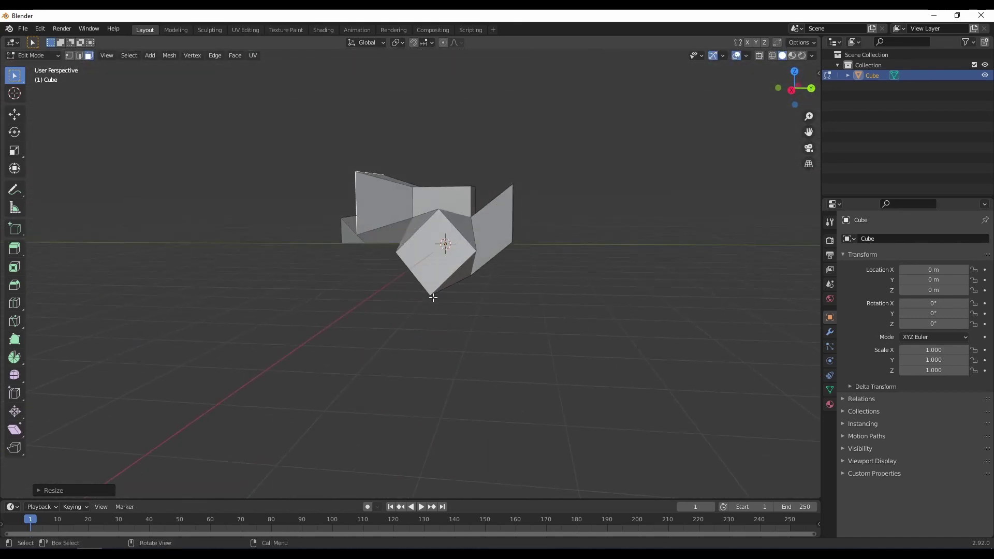
middle_drag(513, 302, 500, 264)
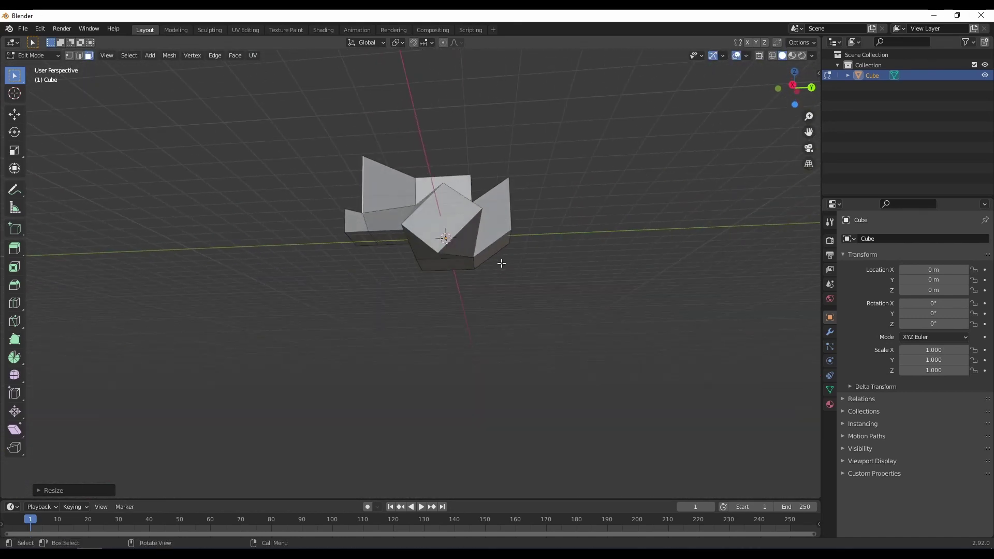
Undo all face edits and extrusions until only the original cube remains
scroll(493, 245, up, 4)
shift+drag(493, 245, 449, 283)
middle_drag(449, 282, 503, 269)
key(ctrl+z)
key(ctrl+z)
key(ctrl+z)
key(ctrl+z)
key(ctrl+z)
key(ctrl+z)
middle_drag(420, 257, 437, 247)
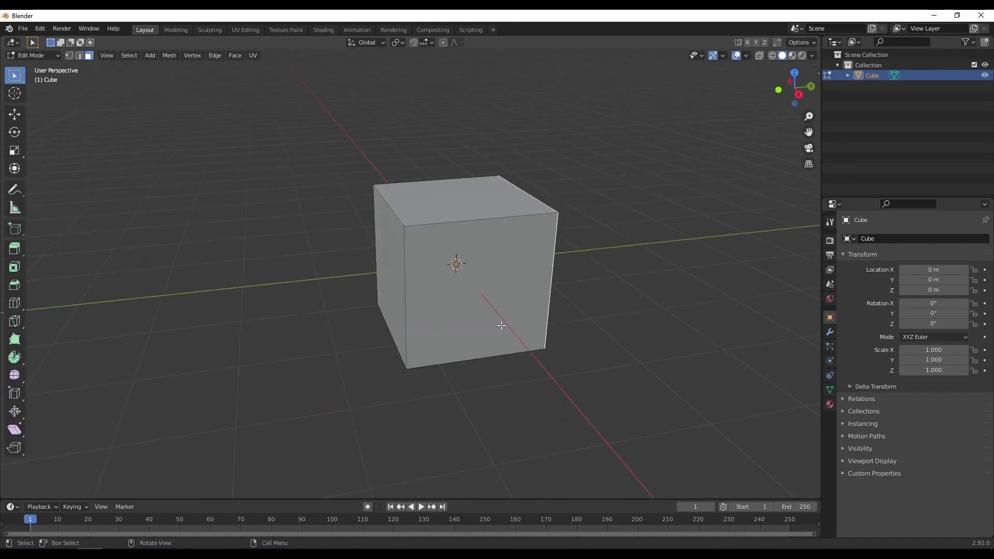
Select the cube's top face together with its +X and -Y side faces and extrude them as one region
middle_drag(552, 229, 515, 224)
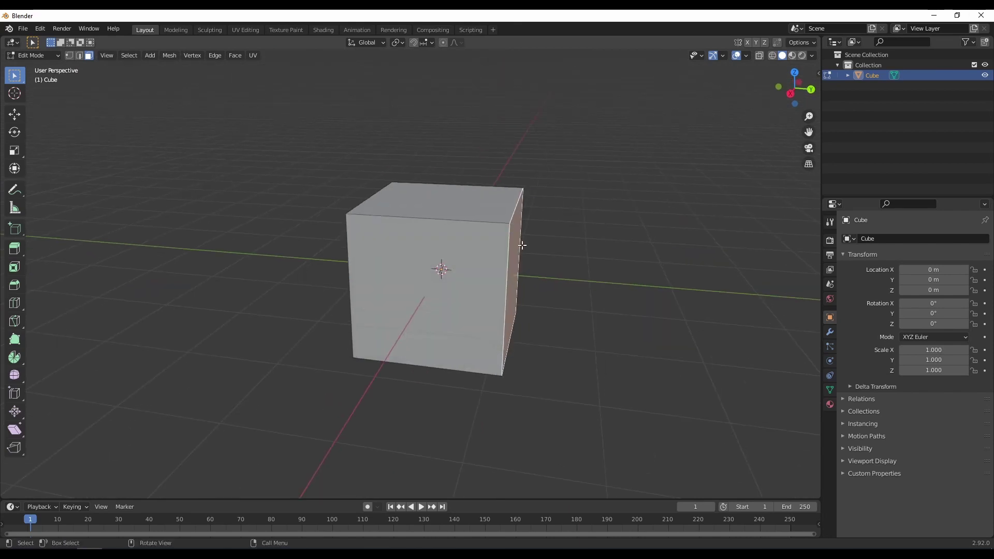
middle_drag(531, 312, 484, 245)
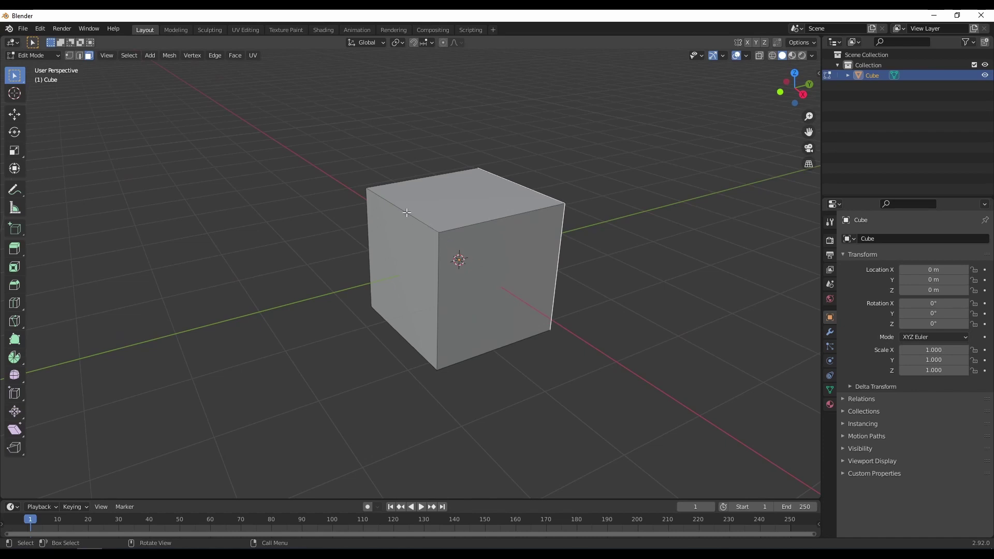
drag(482, 282, 482, 282)
middle_drag(482, 282, 612, 312)
key(e)
click(257, 238)
middle_drag(619, 94, 648, 162)
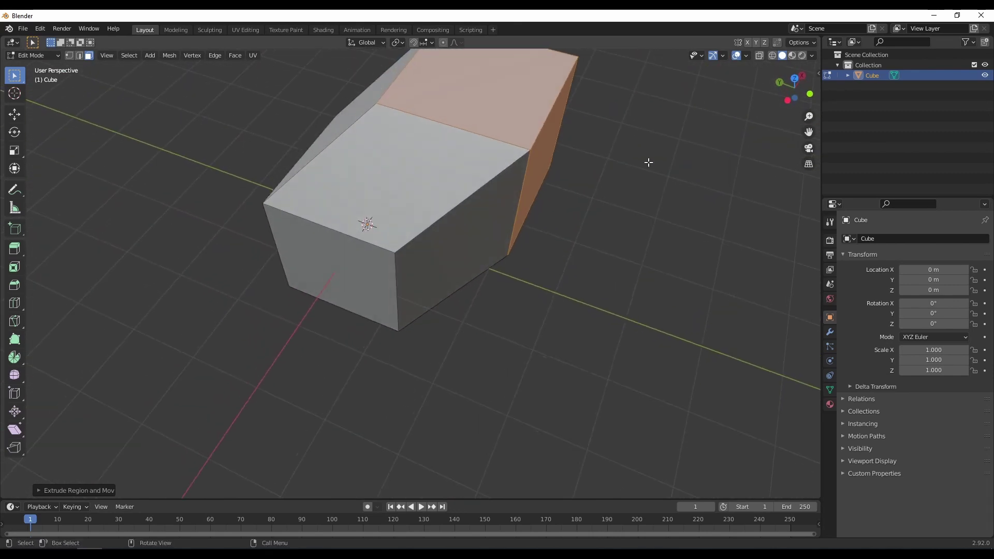
middle_drag(679, 100, 627, 252)
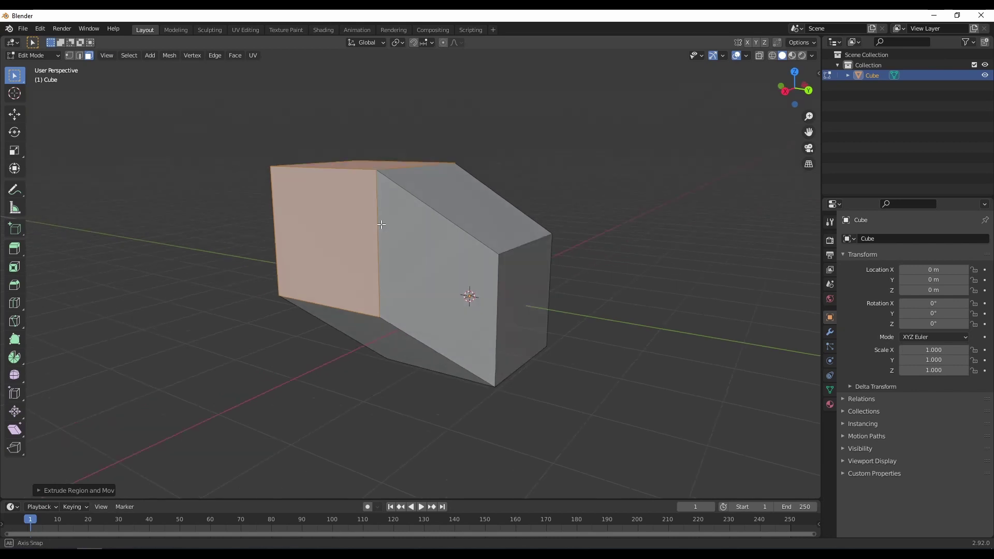
Undo the extrusion of the multiple selected faces
middle_drag(374, 213, 415, 244)
key(ctrl+z)
middle_drag(501, 292, 414, 285)
middle_drag(515, 290, 464, 280)
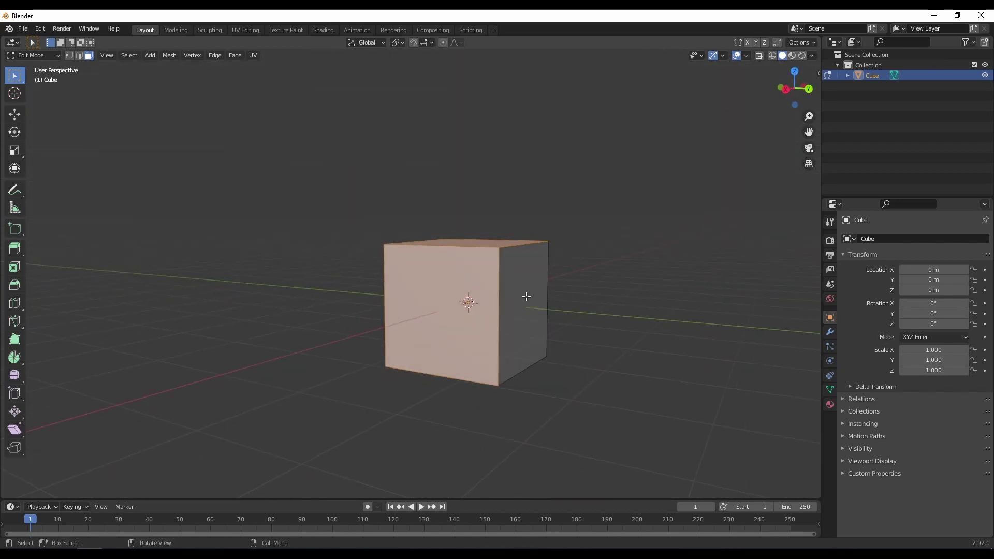
middle_drag(527, 296, 454, 312)
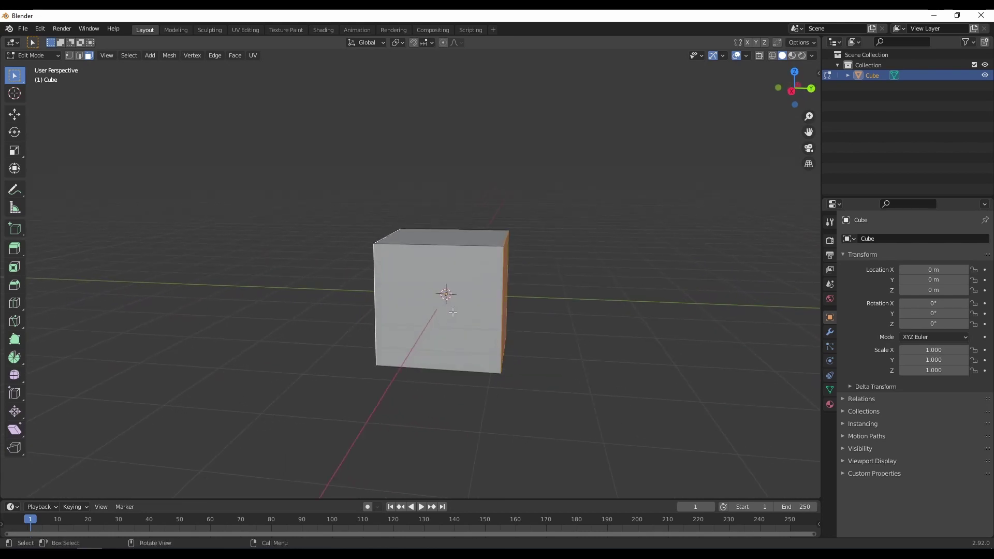
Extrude the cube's -Y and +Y side faces together, straight up along Z by about 2.97 m
key(e)
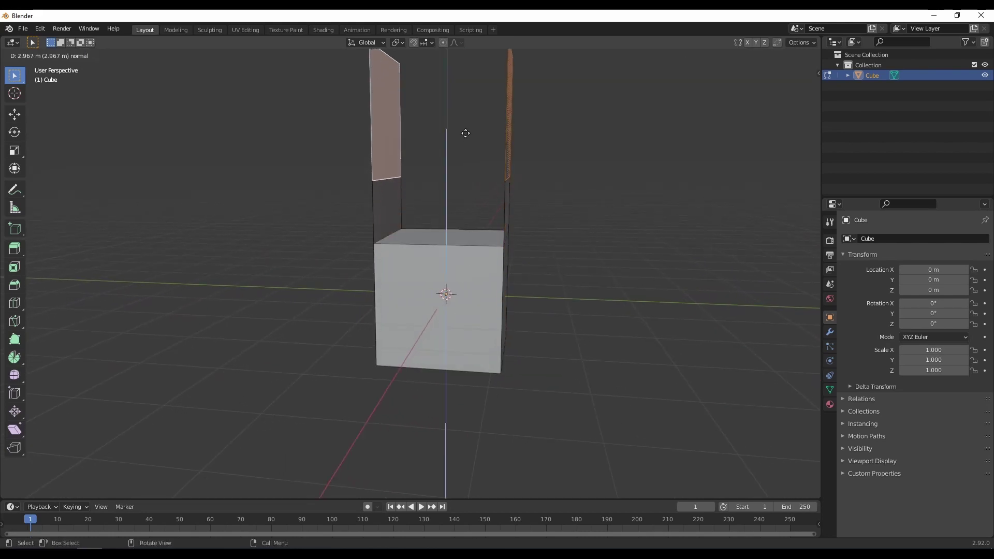
click(466, 133)
middle_drag(501, 221, 506, 328)
Undo the extrusion of the two opposite side faces and deselect everything
key(ctrl+z)
middle_drag(494, 365, 510, 339)
middle_drag(513, 297, 481, 305)
click(618, 241)
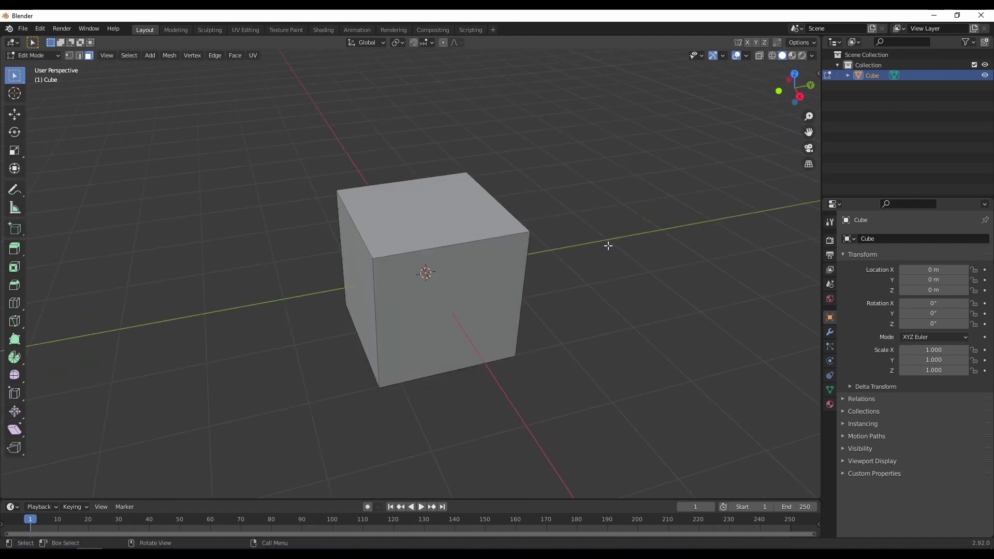
Select the cube's top face
middle_drag(548, 263, 575, 259)
shift+middle_drag(421, 243, 422, 288)
middle_drag(422, 287, 402, 280)
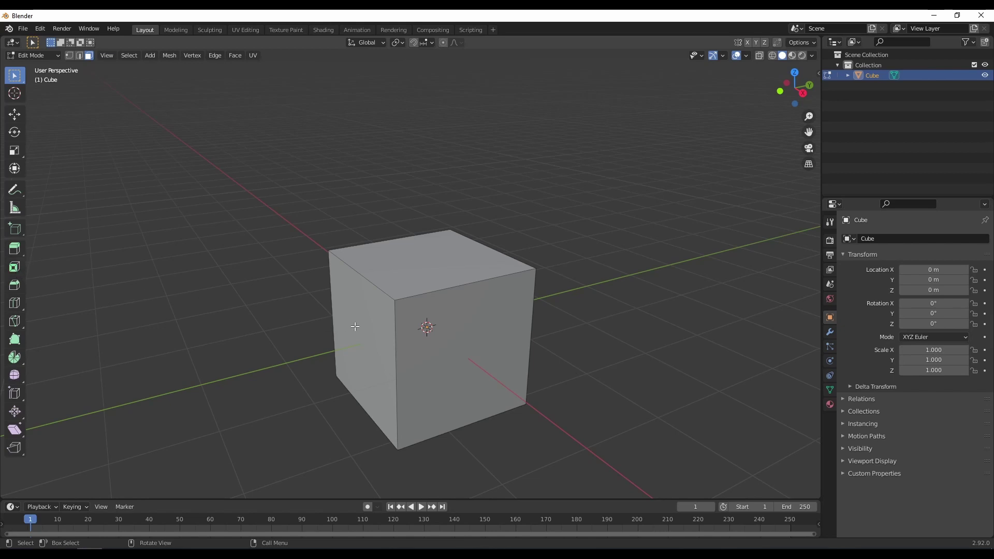
middle_drag(355, 327, 386, 295)
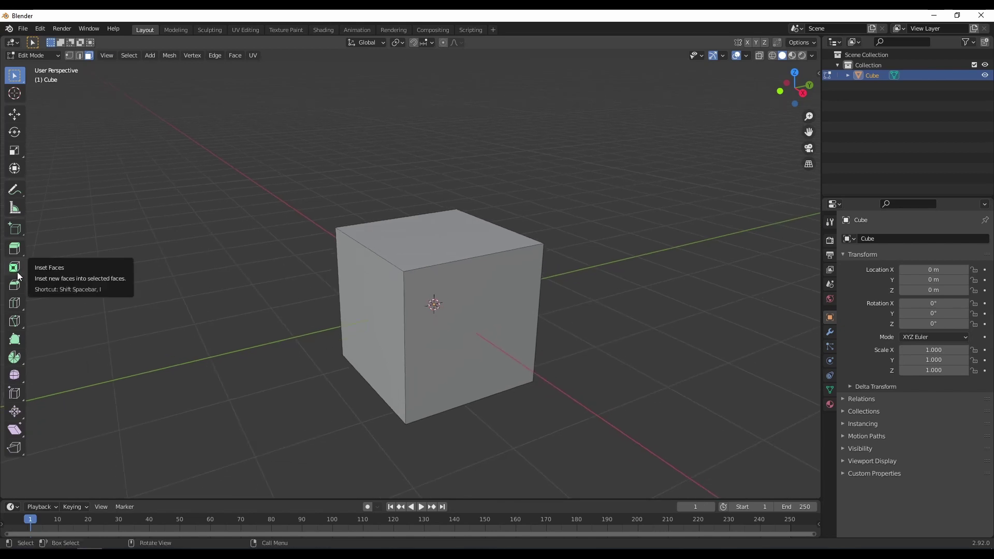
middle_drag(466, 286, 465, 301)
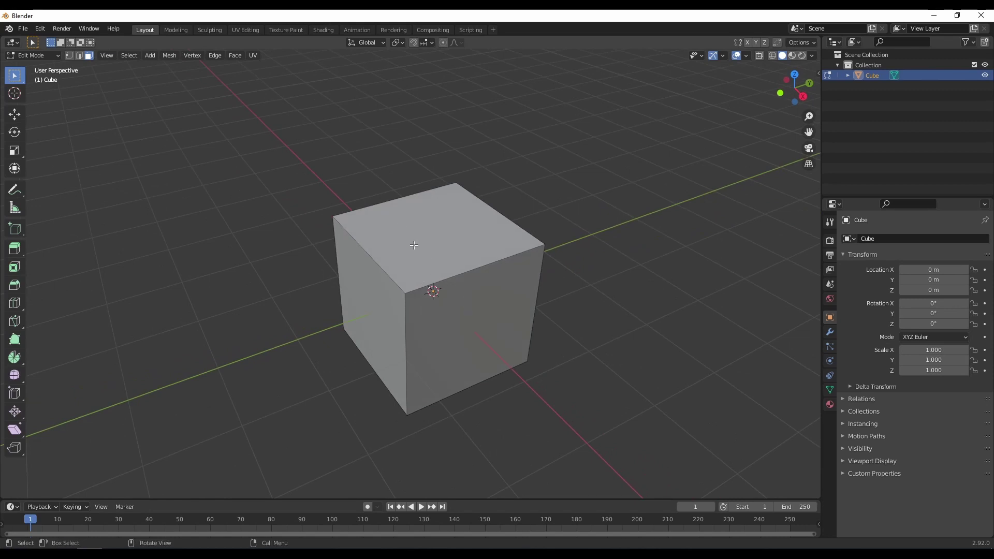
click(441, 240)
middle_drag(441, 240, 379, 224)
middle_drag(497, 236, 615, 272)
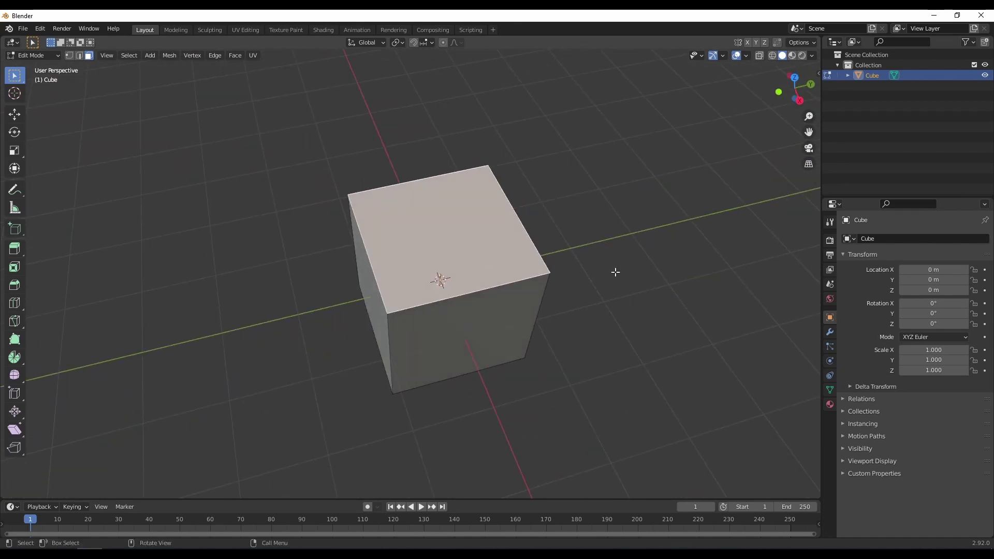
middle_drag(579, 316, 578, 300)
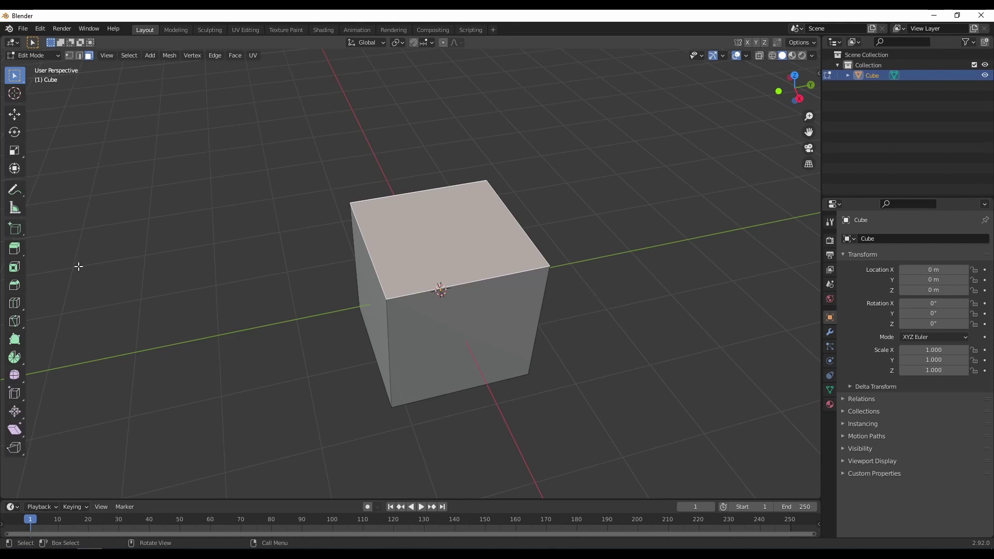
middle_drag(597, 228, 620, 283)
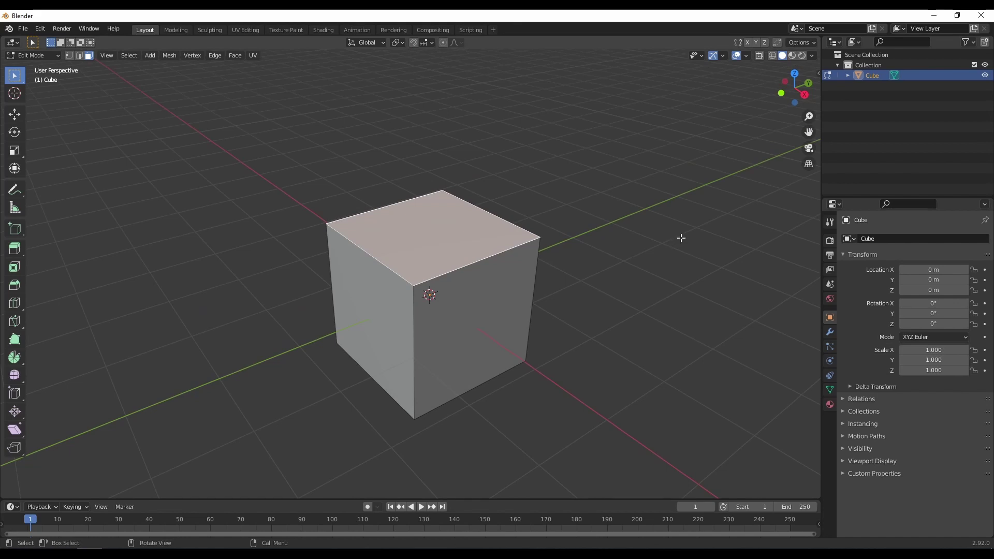
Inset the top face to a small central square and check the inset in Object Mode
key(i)
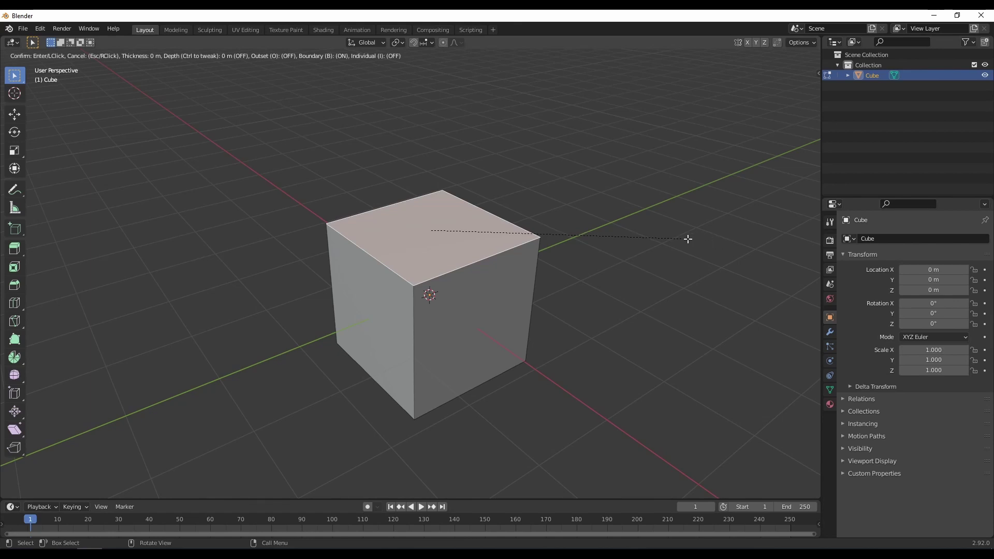
click(628, 233)
middle_drag(536, 269, 484, 271)
scroll(515, 304, up, 3)
scroll(473, 260, down, 2)
scroll(498, 260, down, 2)
key(Tab)
key(Tab)
scroll(466, 262, up, 3)
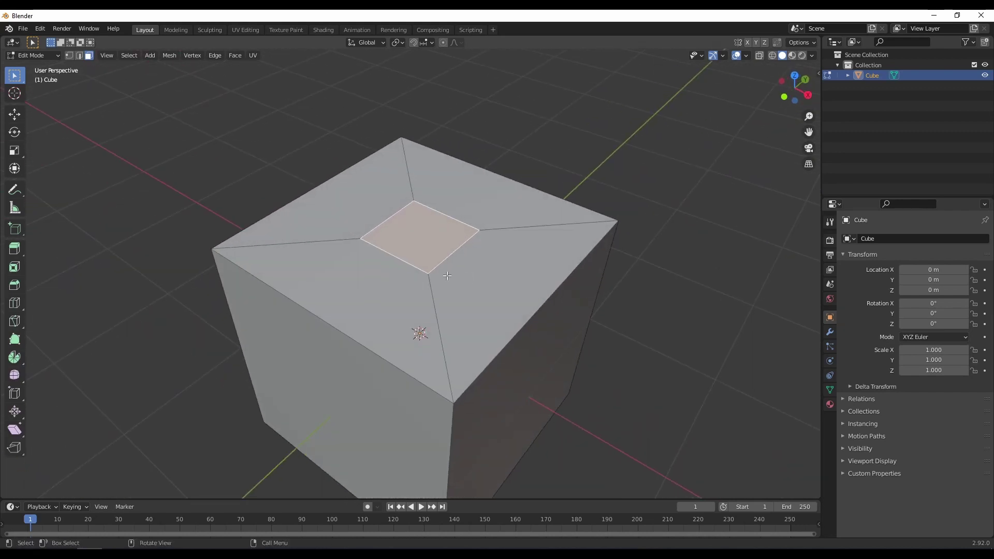
Select a corner vertex of the inset square in vertex mode, and the square's inner face in face mode
key(1)
click(475, 229)
middle_drag(475, 228, 429, 272)
key(3)
click(420, 233)
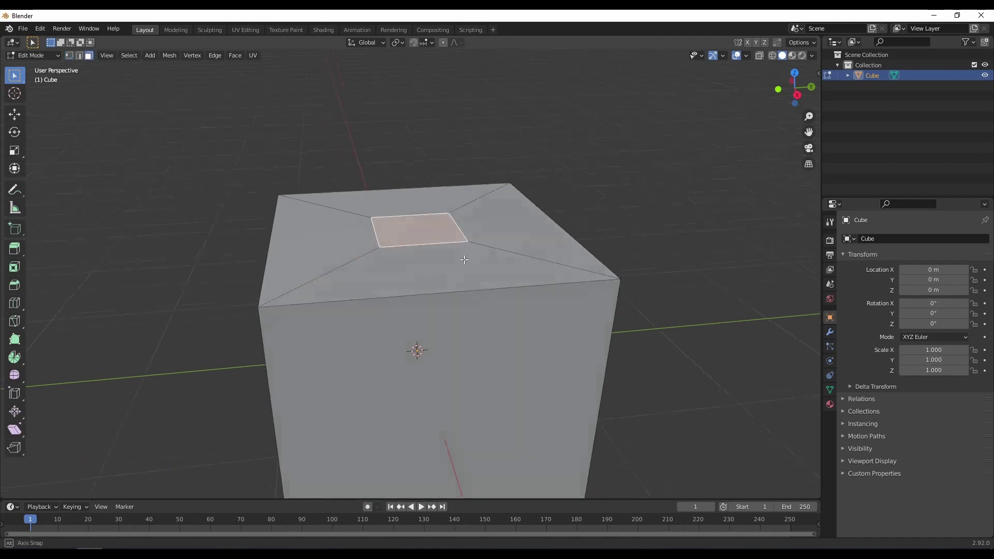
Raise the inner inset face along the Z axis, and undo the move
middle_drag(420, 232, 466, 233)
key(g)
key(z)
click(466, 173)
middle_drag(465, 174, 440, 263)
key(ctrl+z)
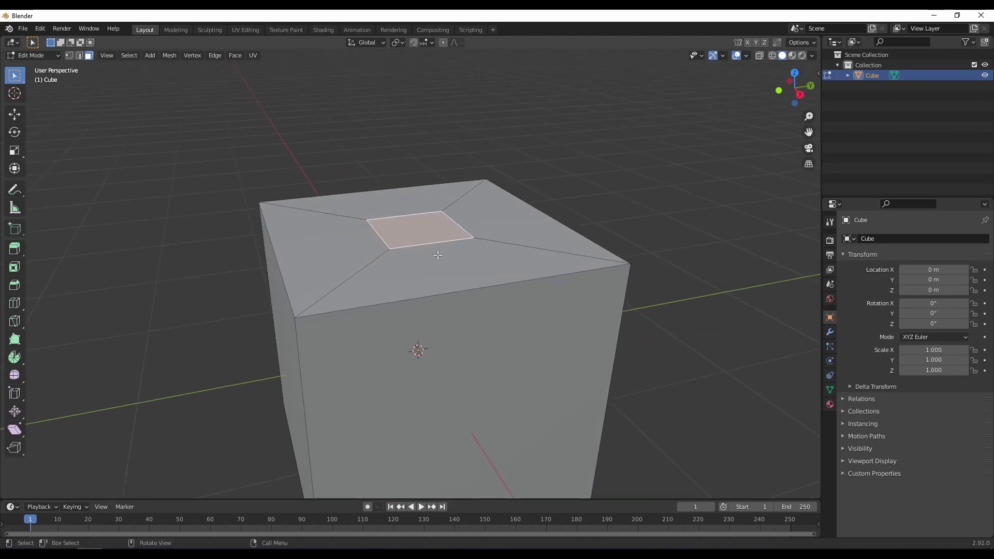
Extrude the inner inset face upward twice to form a two-segment column on the cube
key(e)
click(455, 123)
middle_drag(455, 122, 466, 278)
key(e)
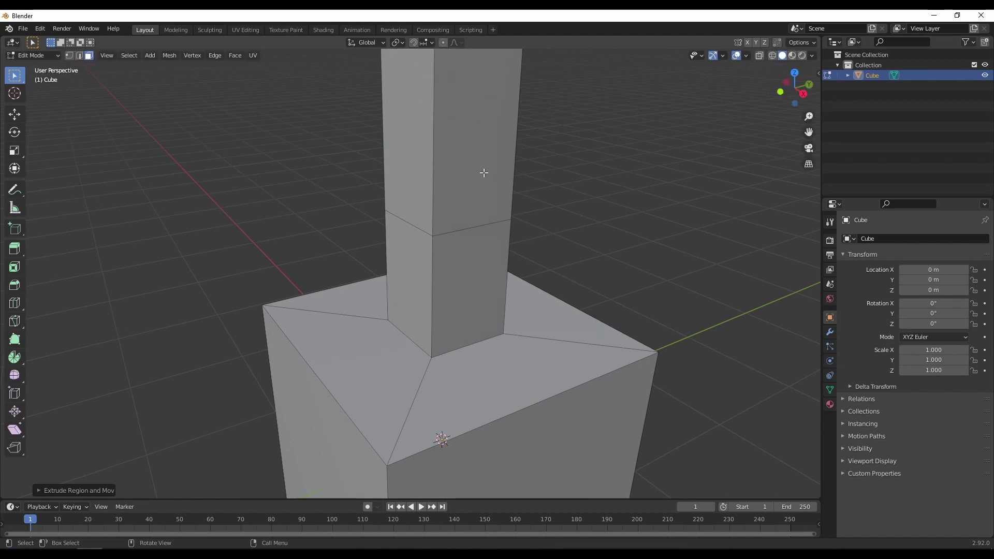
Select the side faces of the column's upper segment and scale them up into a wider block
click(490, 235)
scroll(489, 235, down, 2)
middle_drag(490, 235, 435, 282)
click(402, 242)
key(s)
click(531, 289)
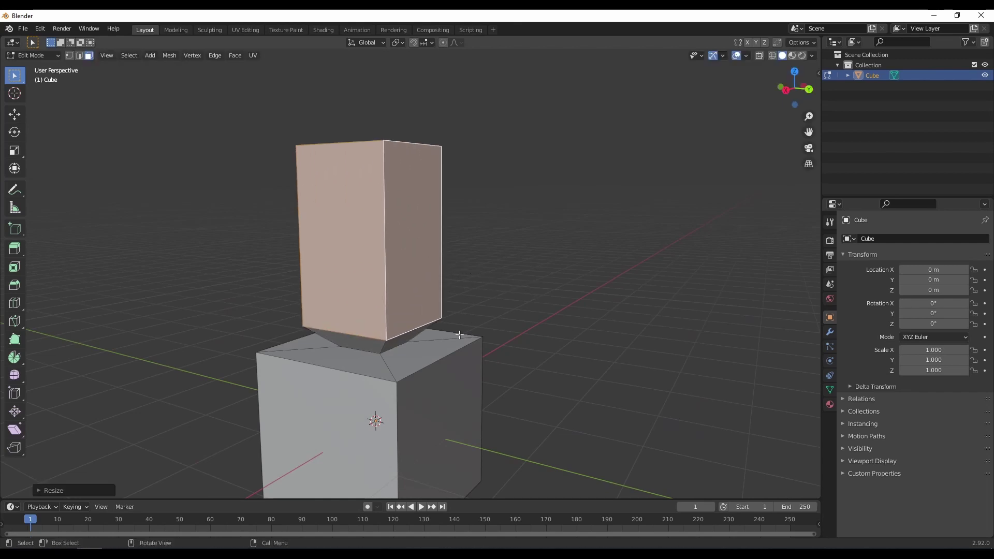
Select the lower cube's +X, +Y and bottom faces and inset them as one region by about 0.51 m
scroll(458, 338, down, 3)
middle_drag(458, 339, 443, 277)
drag(362, 227, 397, 251)
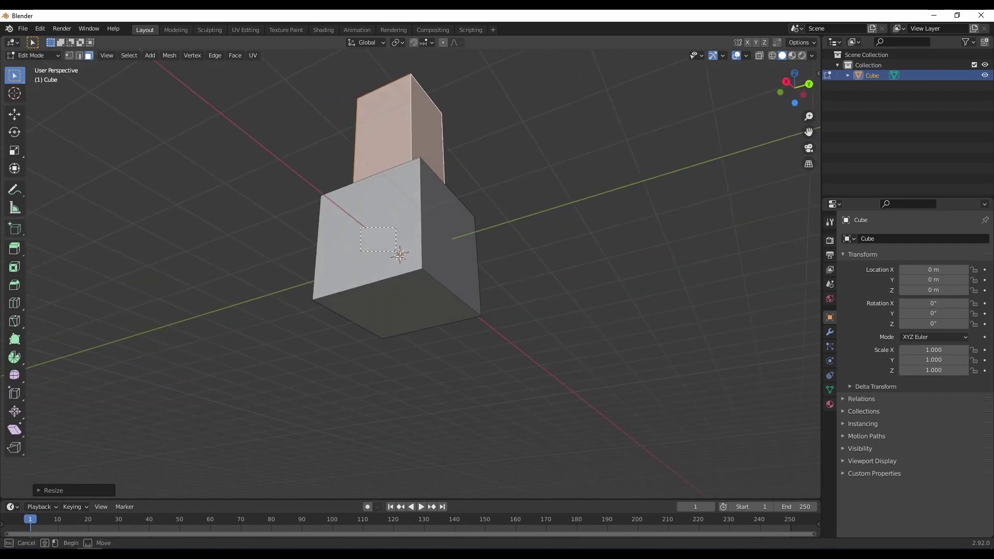
drag(439, 294, 439, 293)
middle_drag(480, 331, 445, 308)
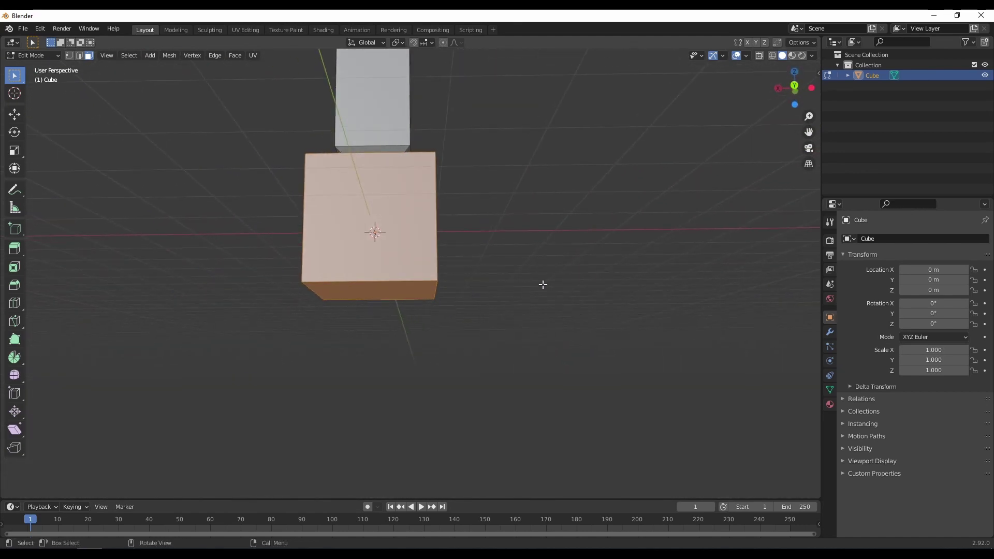
key(i)
click(512, 282)
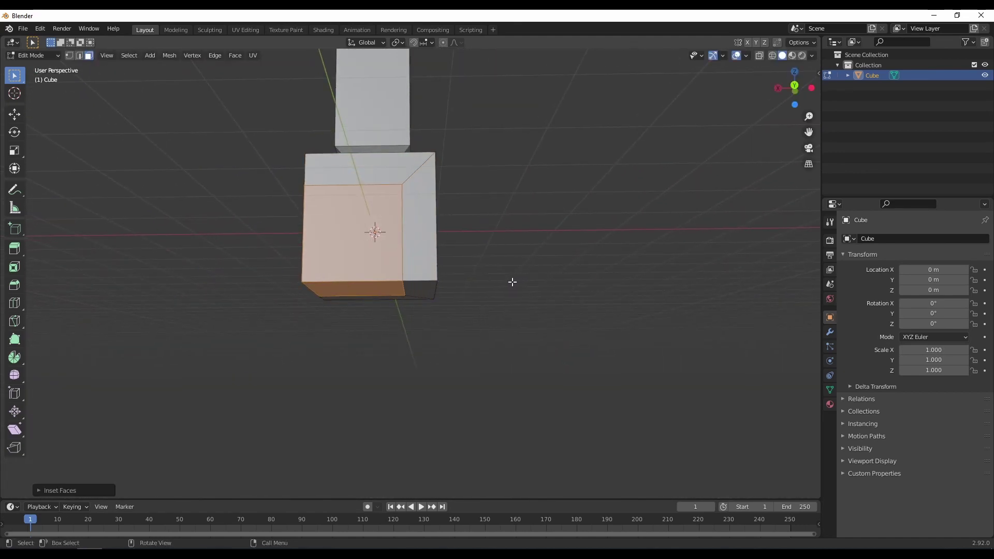
Expand the Inset Faces settings and try the Individual option on the three faces, switching it on and off again
middle_drag(512, 282, 369, 294)
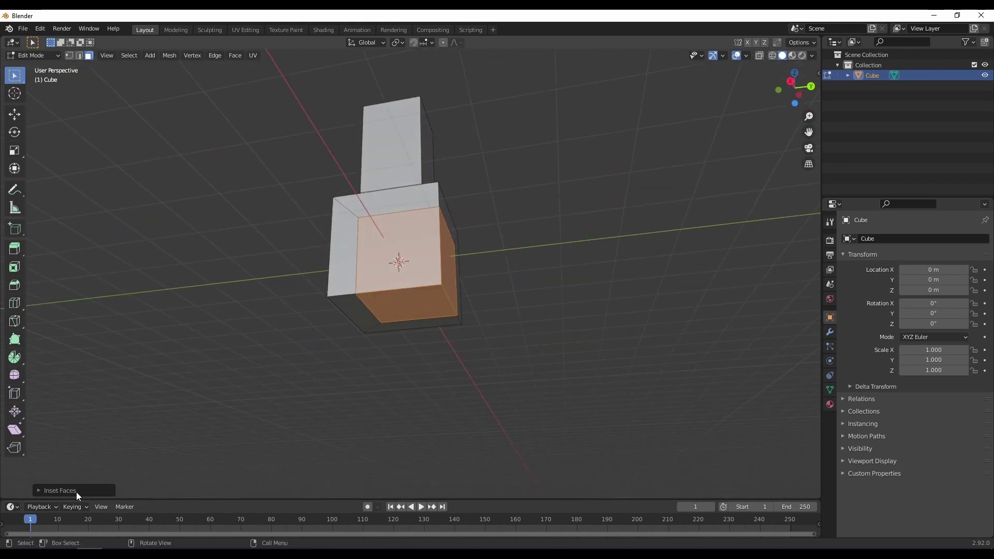
click(45, 491)
middle_drag(351, 301, 456, 313)
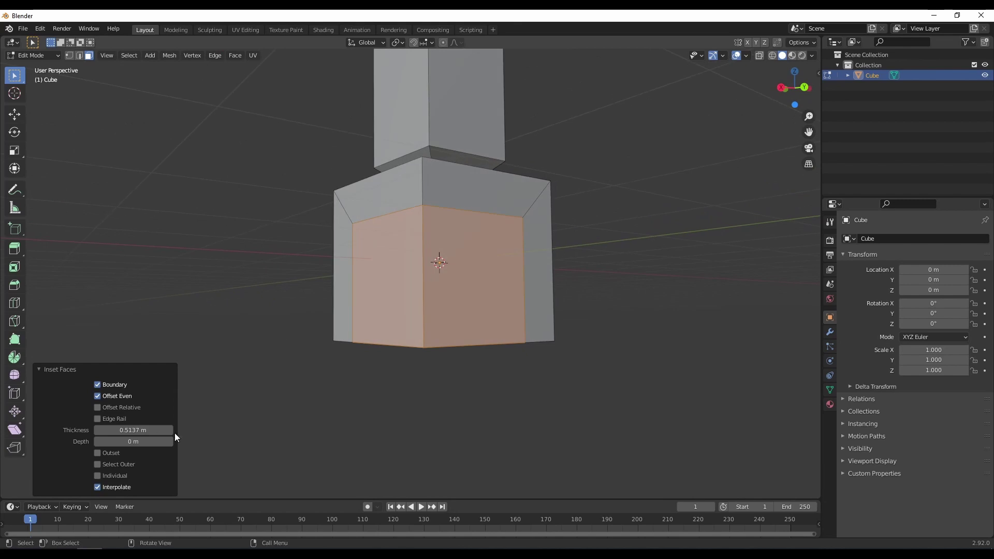
middle_drag(408, 291, 487, 321)
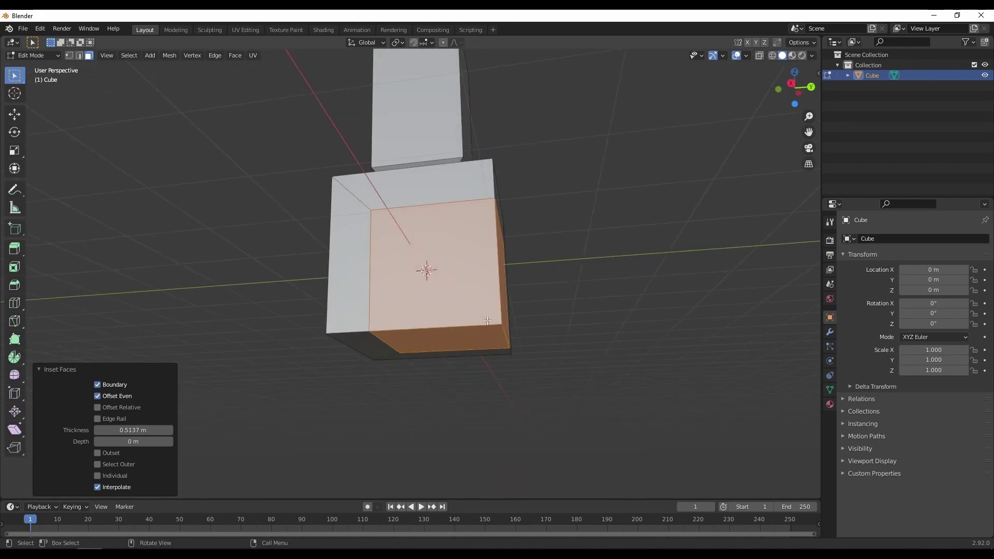
middle_drag(388, 346, 432, 242)
click(124, 476)
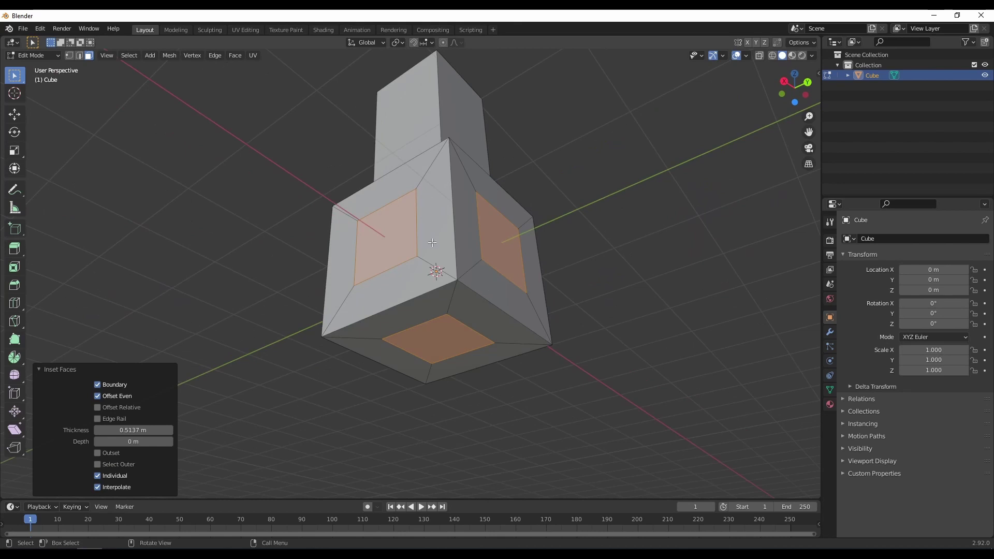
click(116, 476)
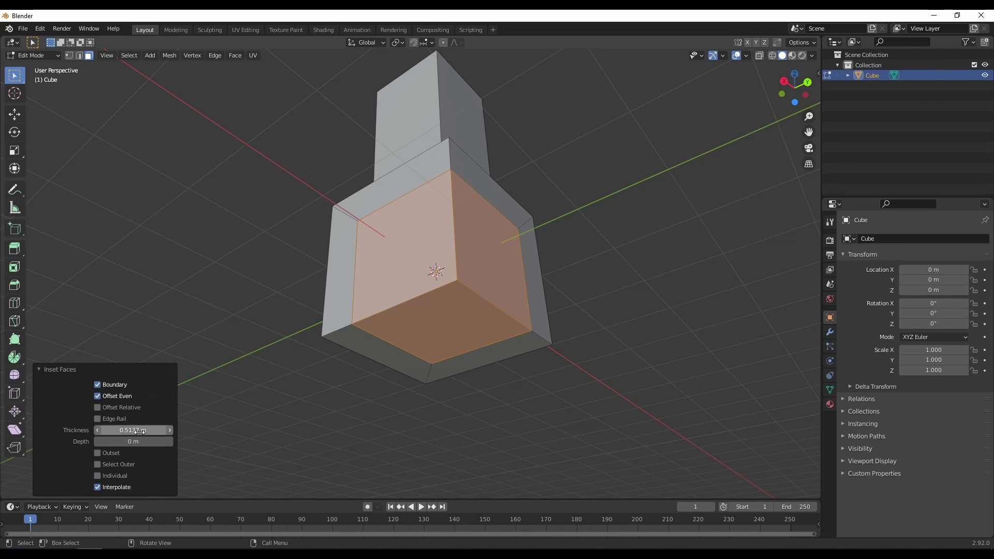
Adjust the inset's thickness and extrude the inset region outward about 1.83 m along its normal
mouse_move(125, 431)
mouse_down()
mouse_move(150, 430)
mouse_move(127, 430)
mouse_move(141, 431)
mouse_up()
middle_drag(589, 260, 486, 291)
key(e)
click(588, 324)
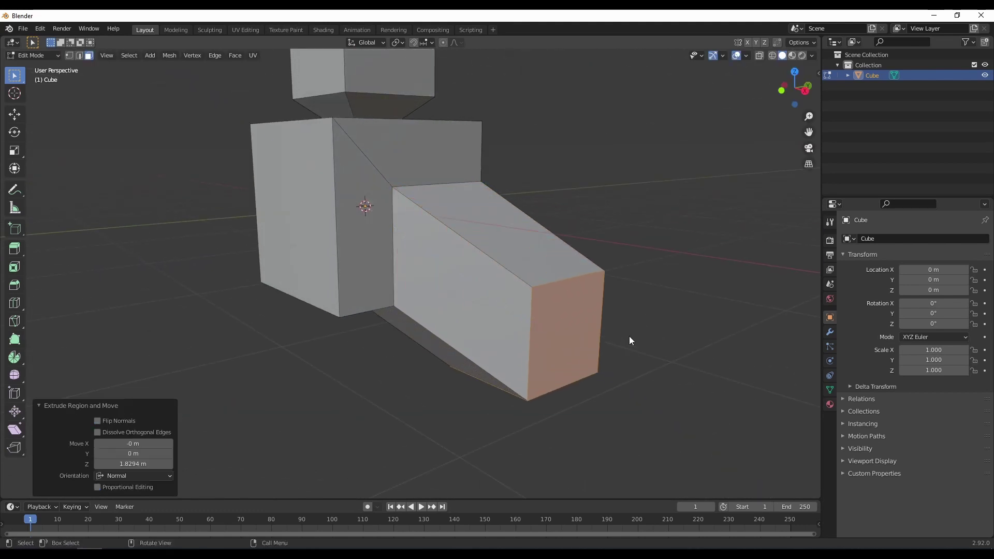
Rotate the extruded end faces by about 50.8° in the view plane and move them about 0.93 m, mostly upward
middle_drag(630, 339, 543, 326)
key(r)
click(478, 425)
key(g)
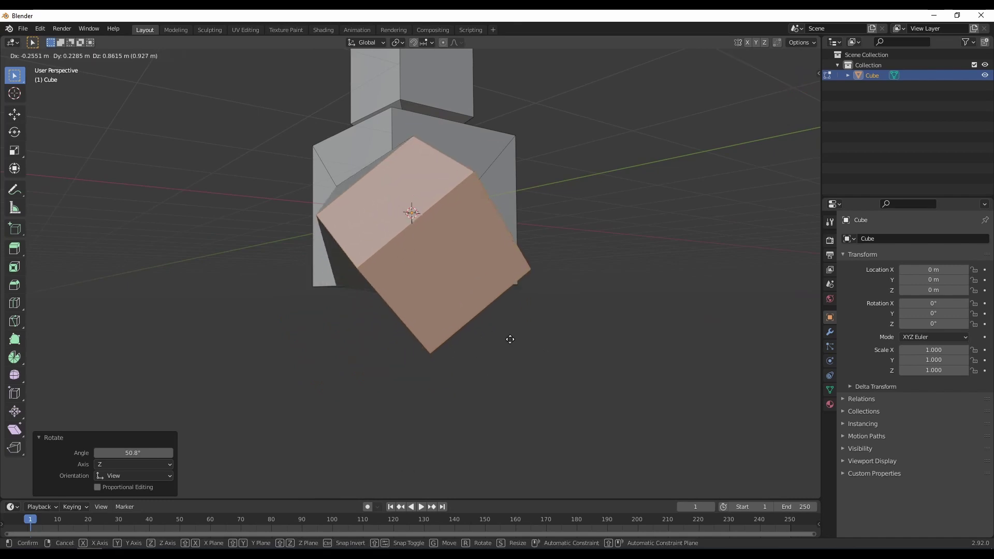
click(510, 338)
Undo all inset, extrude, scale, rotate and move edits until only the original cube remains
middle_drag(487, 339, 506, 363)
scroll(504, 331, down, 4)
middle_drag(500, 284, 485, 314)
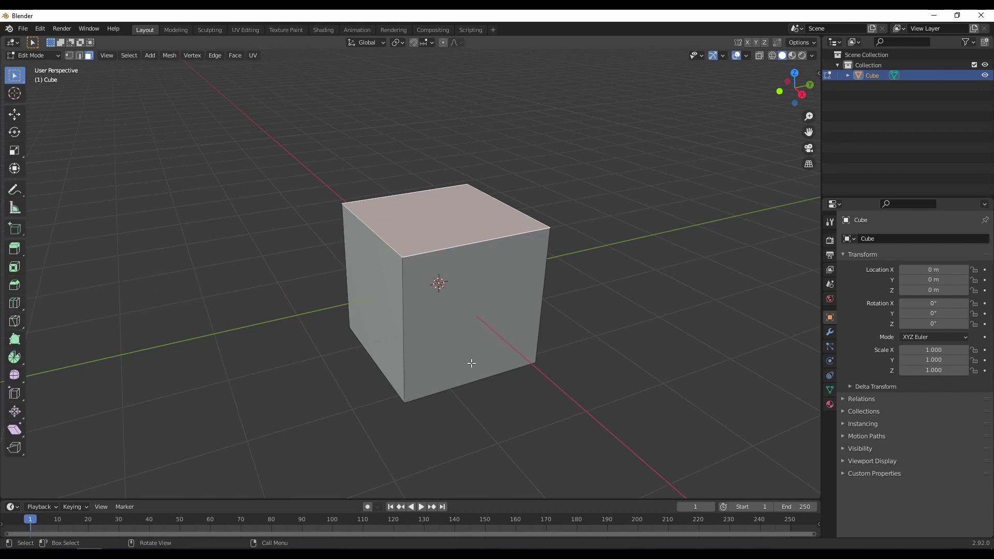
Add a single horizontal loop cut centered around the cube's vertical edges
middle_drag(490, 321, 422, 286)
scroll(472, 330, down, 1)
scroll(433, 309, up, 1)
key(ctrl+r)
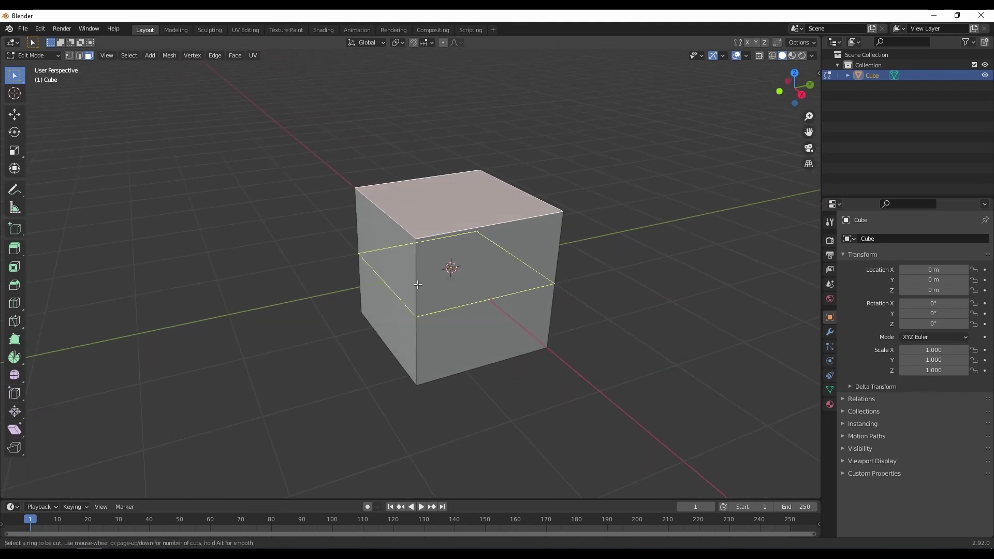
click(422, 282)
right_click(423, 281)
Add a second centered loop cut to the cube, and undo both loop cuts
middle_drag(562, 288, 534, 275)
key(ctrl+r)
click(467, 248)
right_click(467, 247)
middle_drag(467, 248, 472, 299)
key(Tab)
key(Tab)
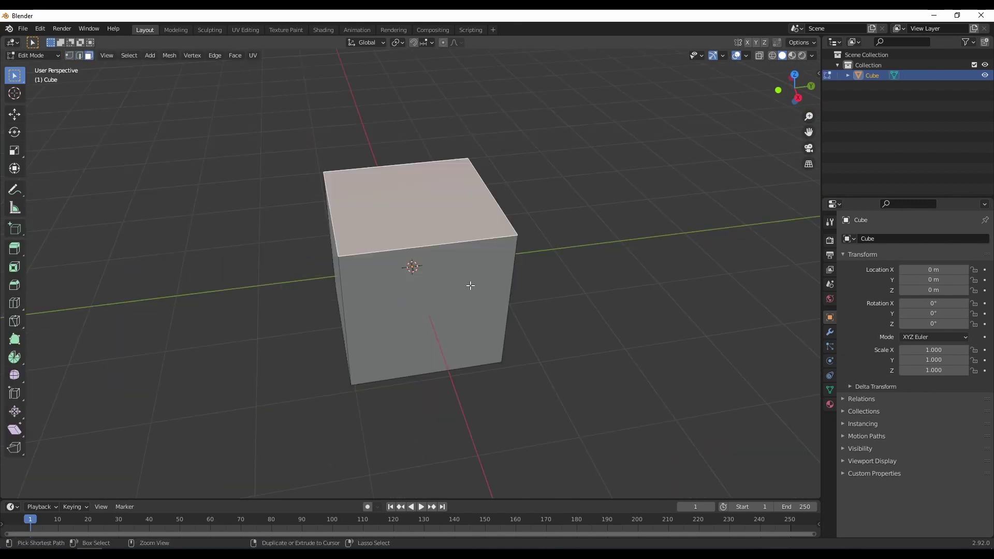
Start a loop cut on the cube, try various ring directions and cut counts up to 30, and return to one cut
key(ctrl+r)
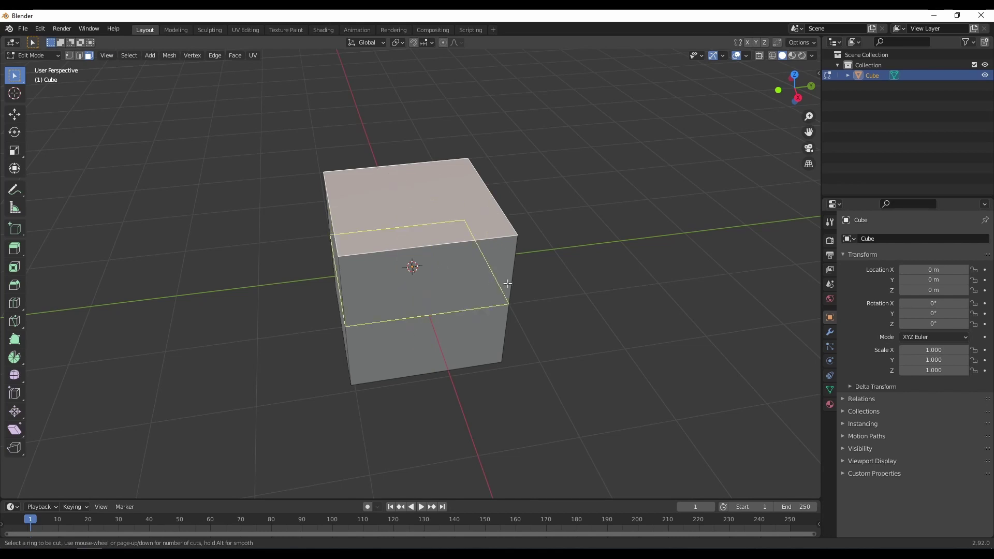
middle_drag(506, 284, 420, 315)
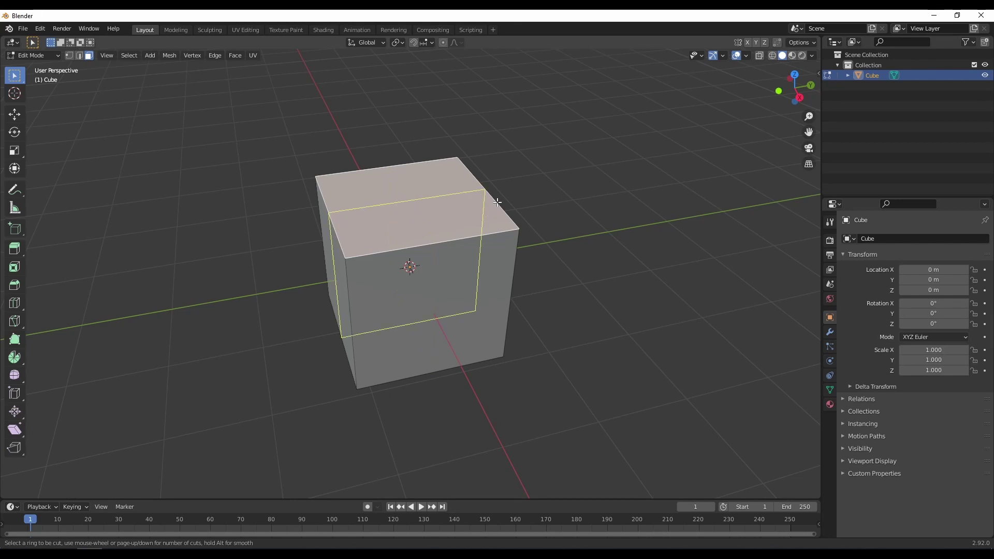
scroll(476, 206, up, 1)
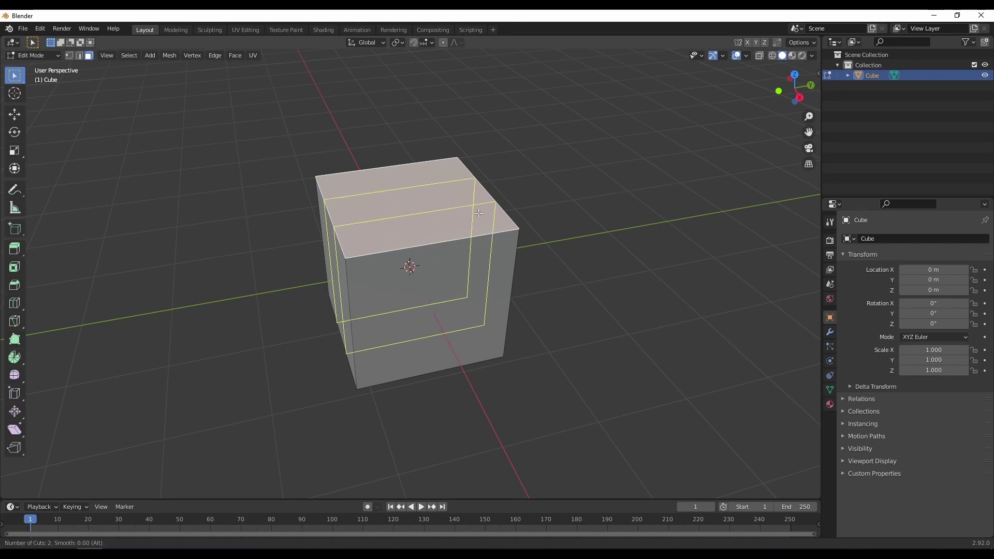
scroll(479, 212, up, 1)
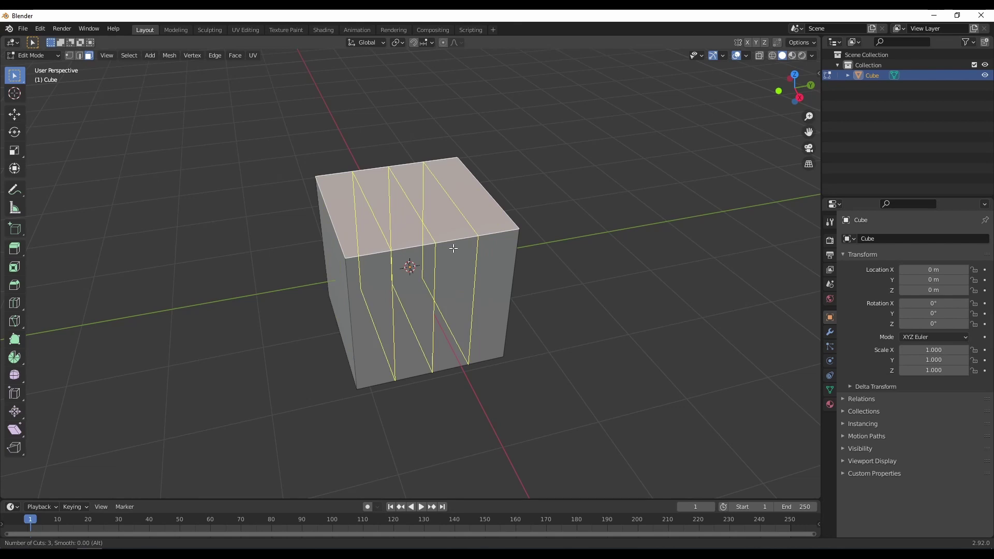
scroll(454, 249, down, 1)
scroll(454, 249, down, 1)
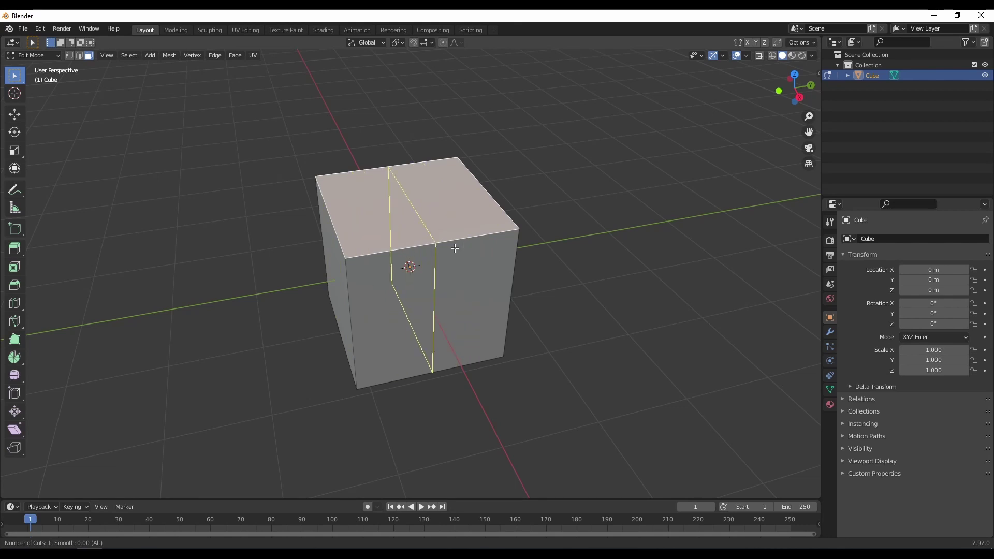
scroll(455, 249, up, 20)
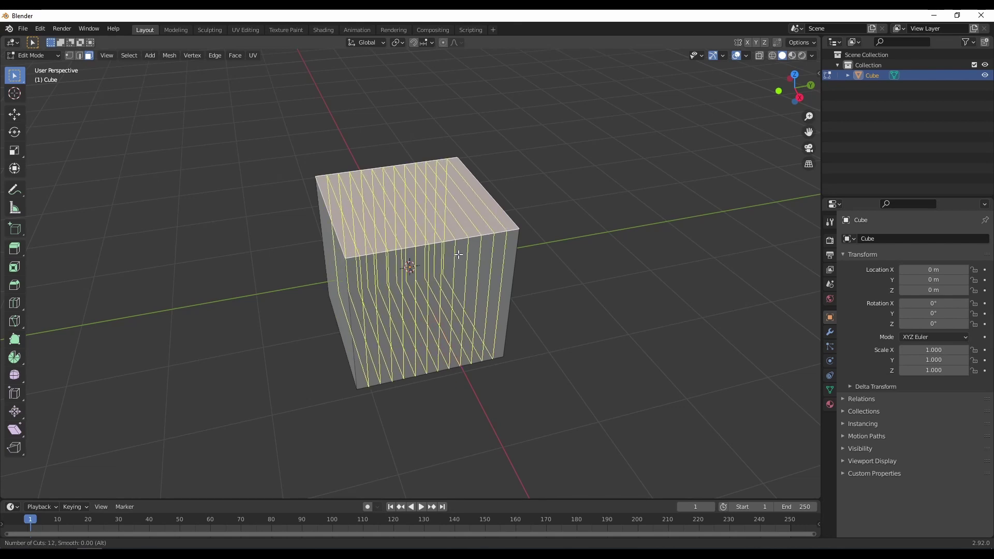
scroll(454, 244, down, 7)
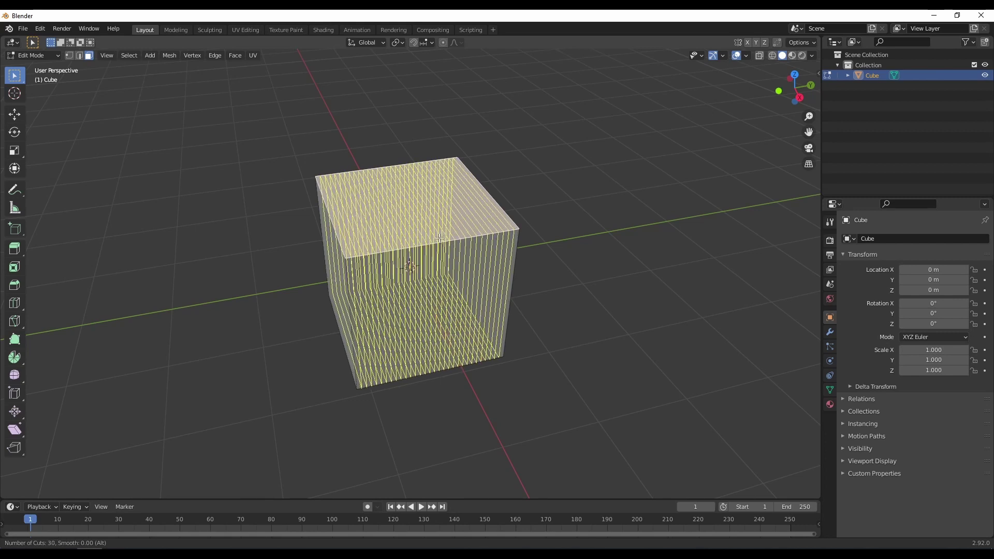
scroll(446, 241, down, 16)
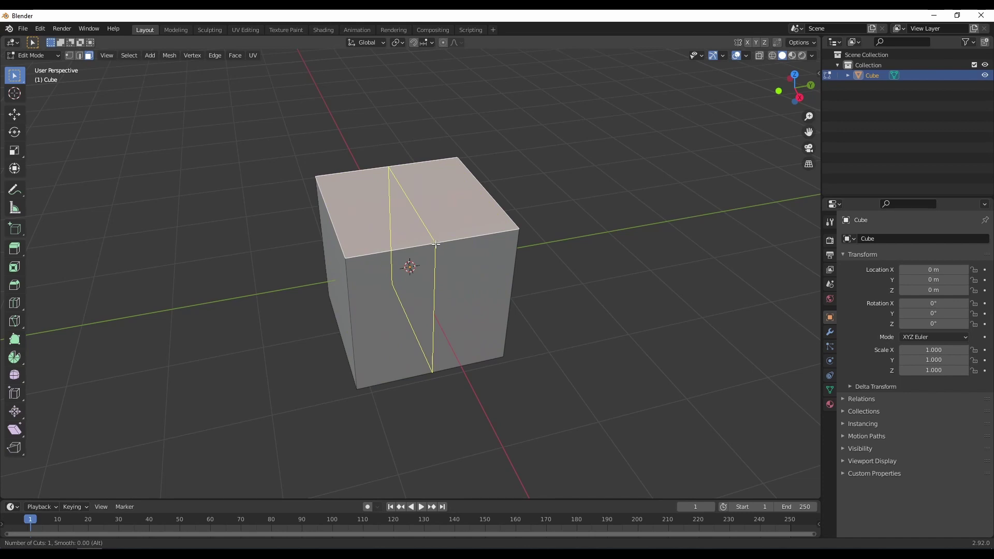
scroll(434, 245, up, 7)
scroll(435, 252, down, 7)
scroll(437, 247, up, 10)
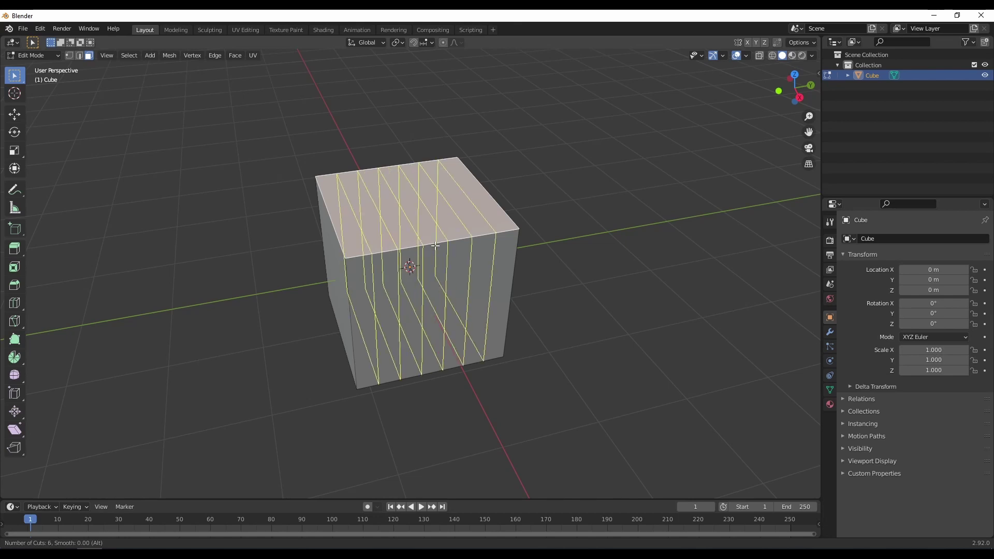
scroll(438, 251, down, 1)
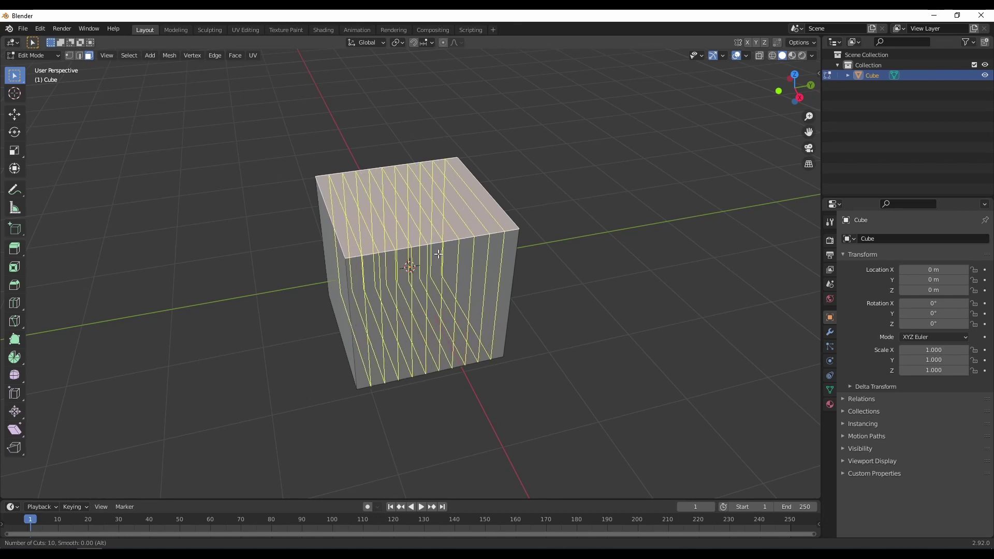
scroll(438, 254, down, 9)
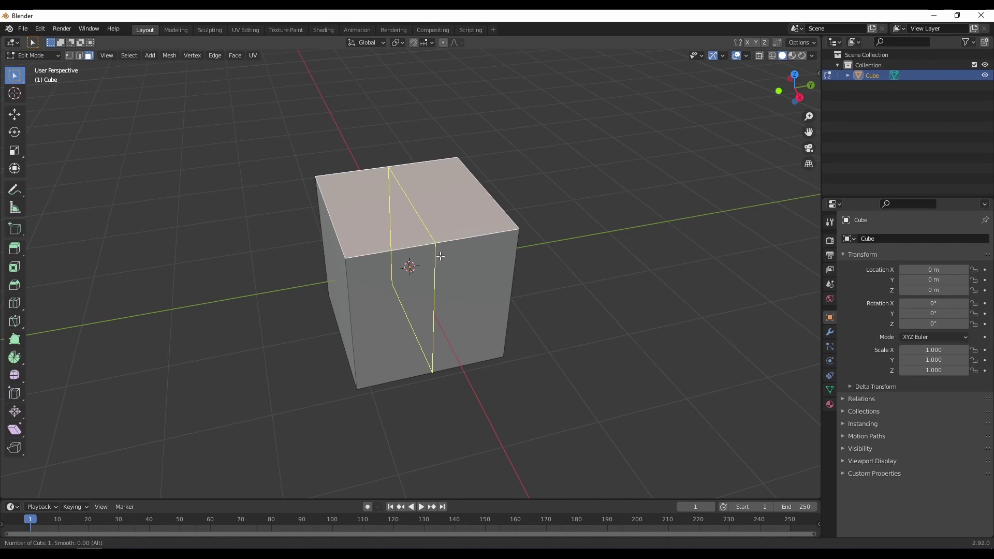
Place three evenly spaced vertical loop cuts around the cube without sliding them, inspect them, and undo them
scroll(460, 236, up, 1)
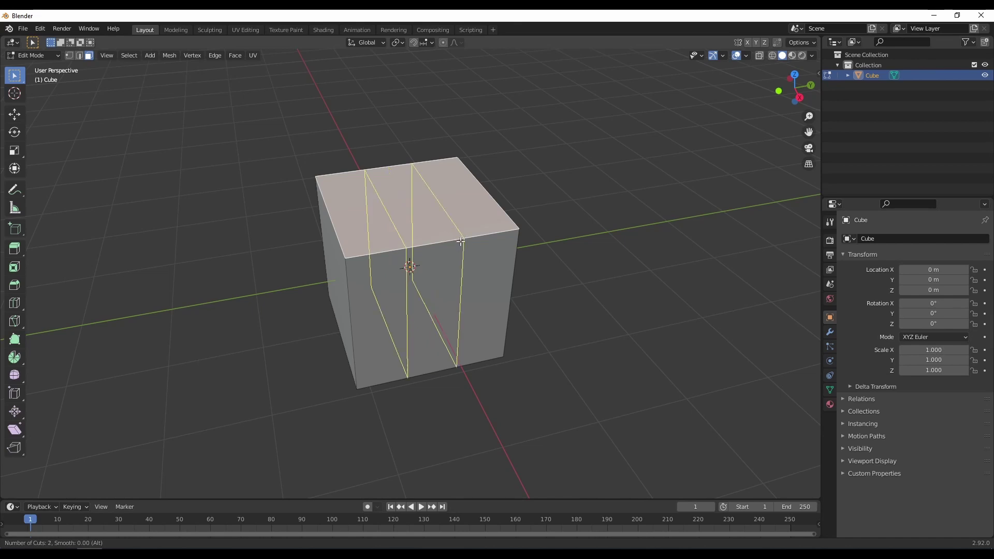
scroll(461, 241, up, 1)
click(461, 242)
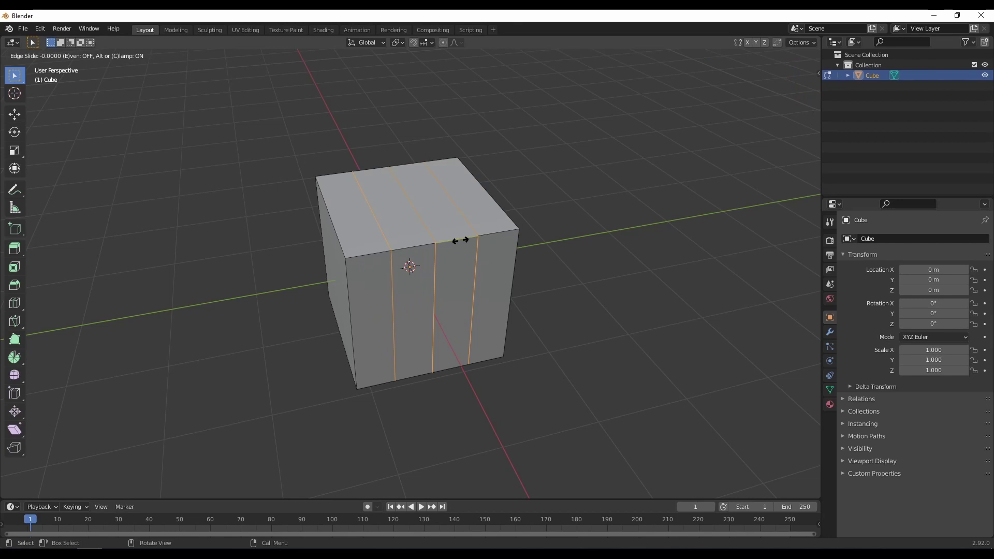
click(461, 240)
middle_drag(461, 298, 495, 246)
scroll(439, 284, up, 3)
scroll(469, 236, down, 5)
key(ctrl+z)
Add a single vertical loop cut slid toward one side of the cube with a factor of about 0.763, and undo it
key(ctrl+r)
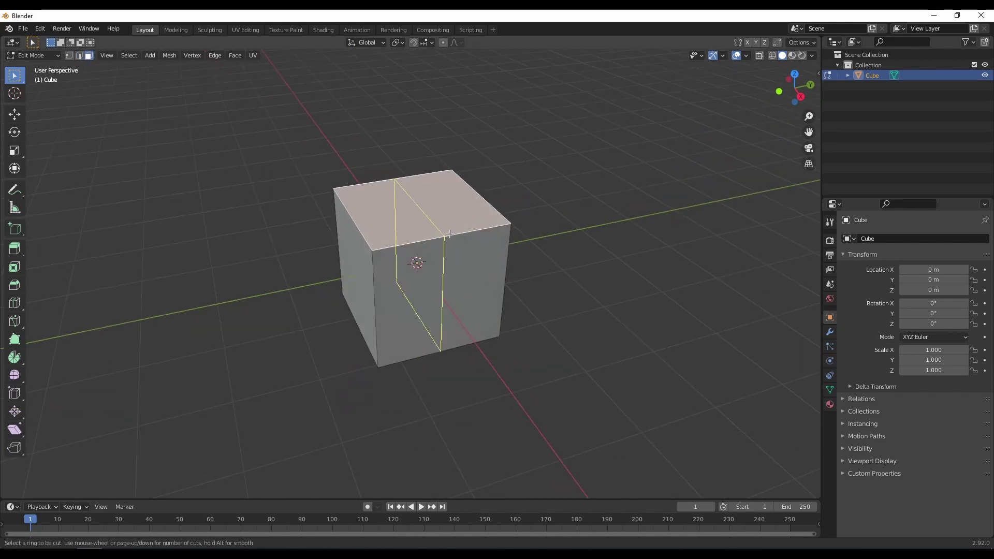
click(450, 234)
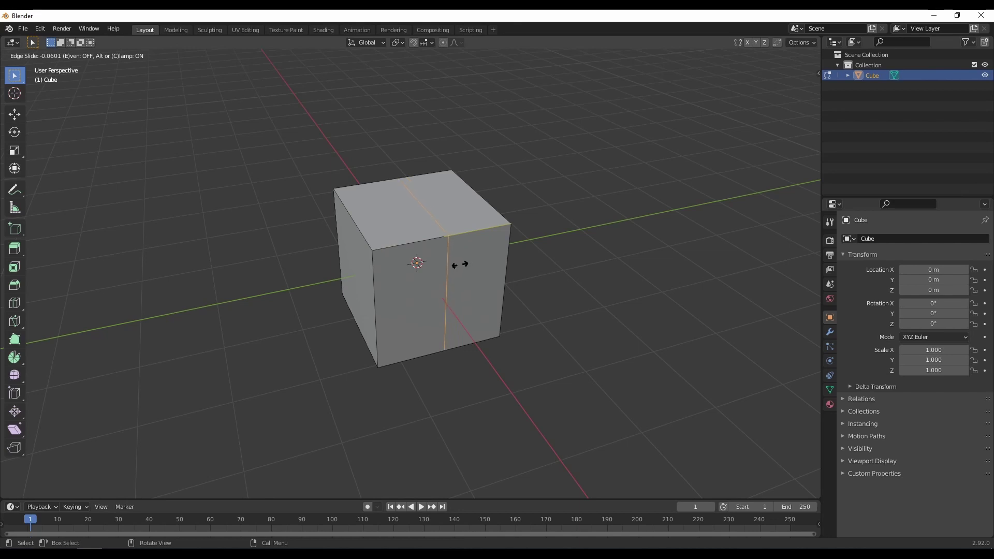
click(404, 274)
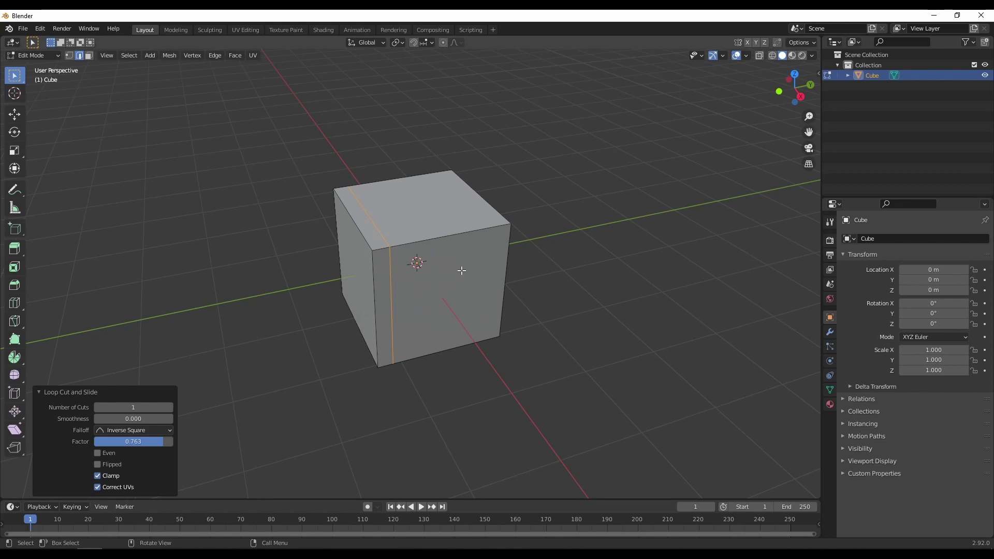
key(ctrl+z)
Add a single vertical loop cut around the cube and cancel its slide to keep it exactly centered
mouse_move(451, 267)
middle_down()
mouse_move(436, 255)
mouse_move(450, 251)
middle_up()
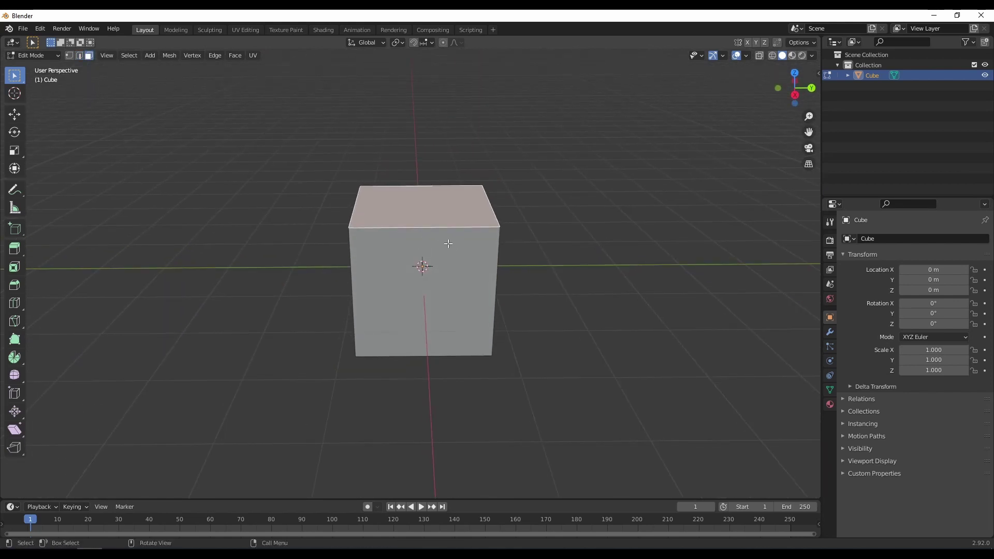
key(ctrl+r)
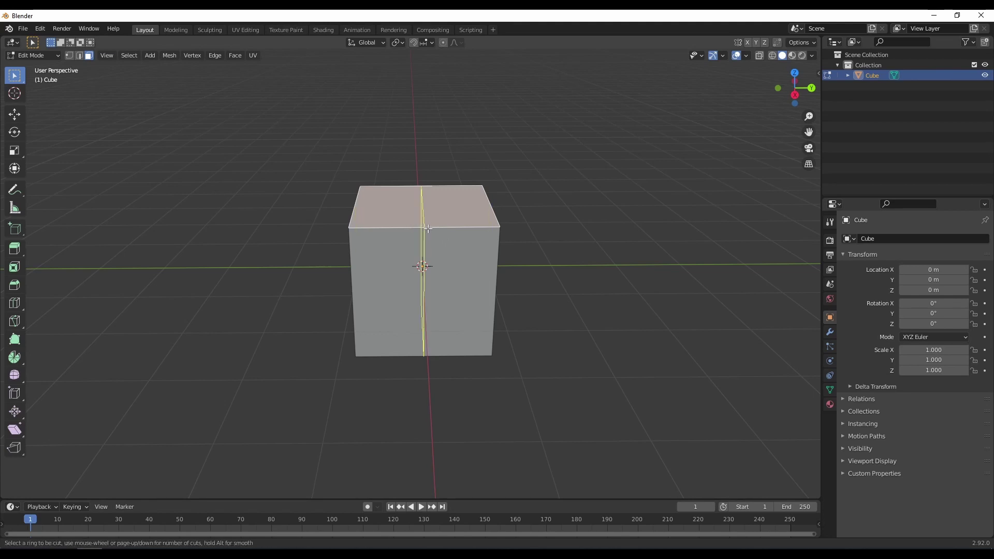
click(428, 228)
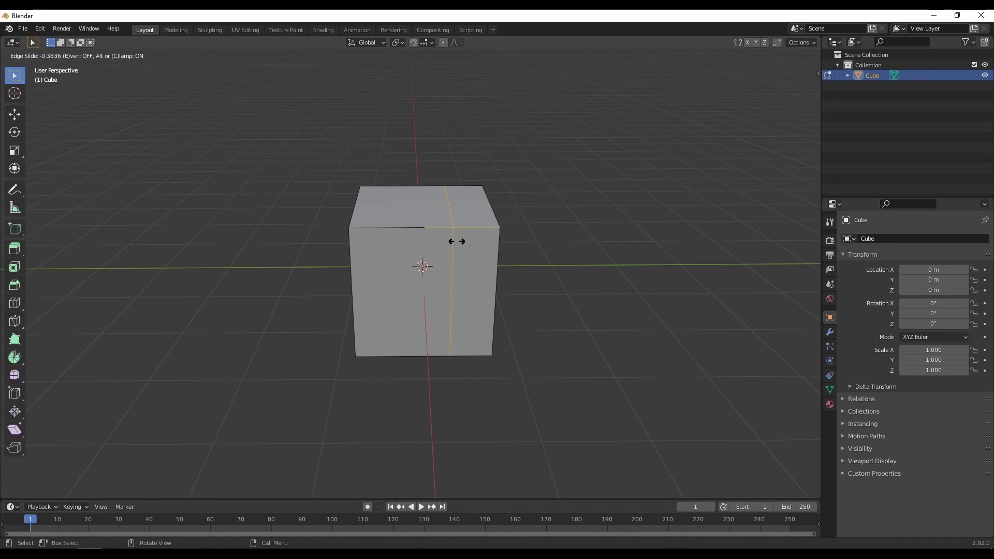
right_click(487, 232)
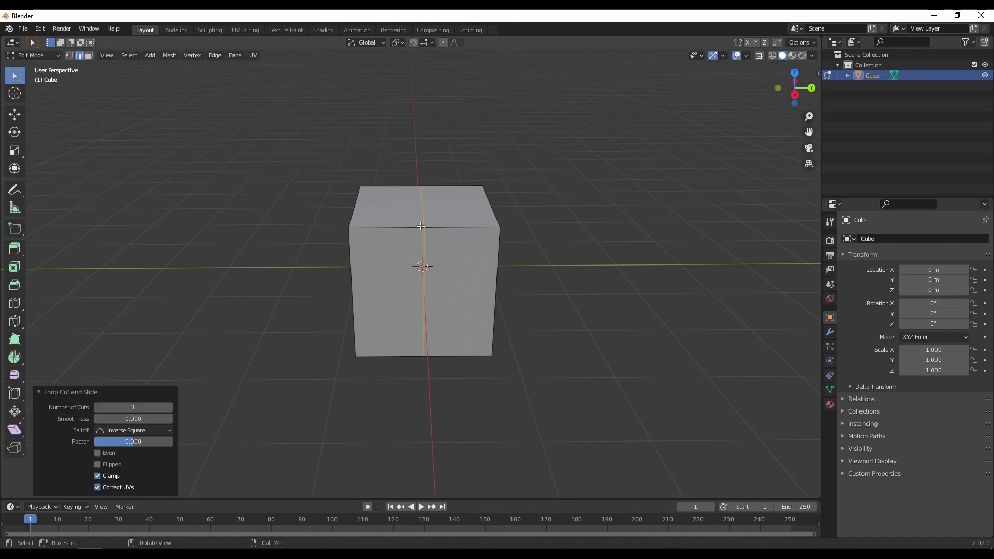
Set the number of cuts for the new vertical loop cut to 4
middle_drag(421, 226, 509, 343)
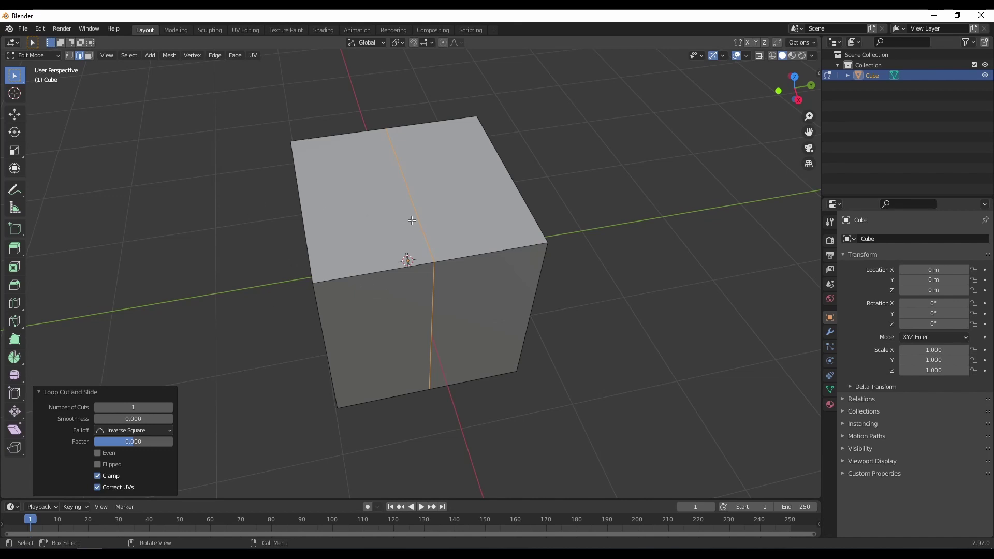
middle_drag(393, 239, 401, 209)
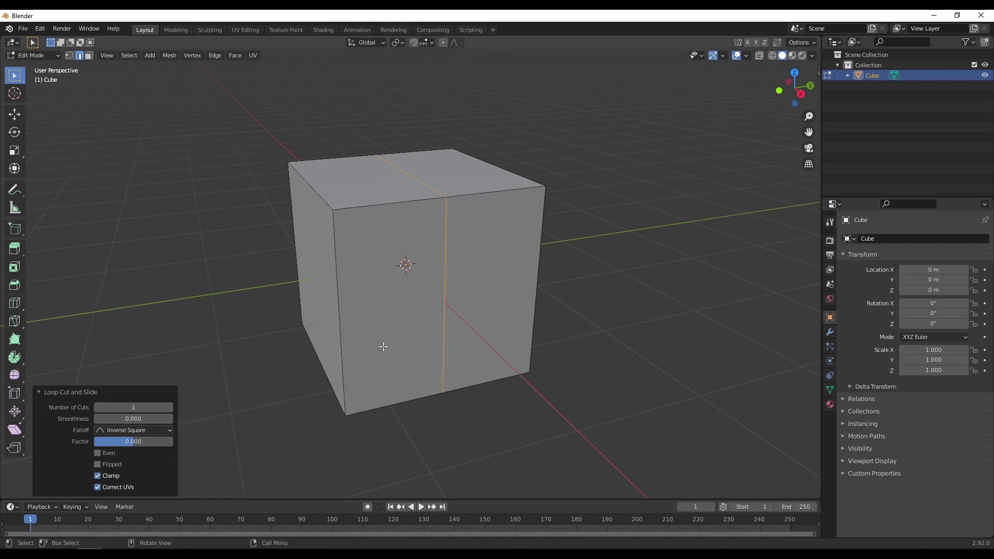
middle_drag(383, 346, 470, 280)
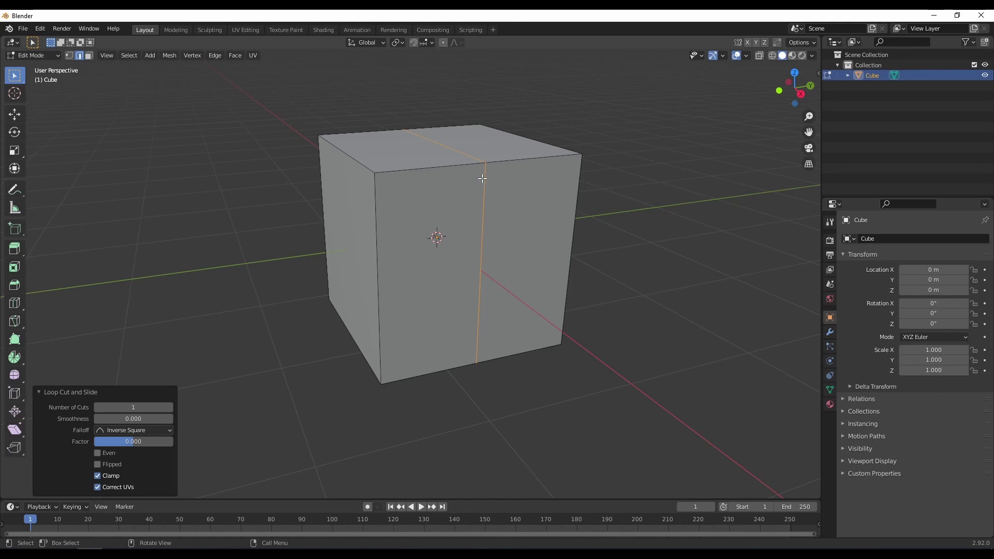
middle_drag(482, 179, 383, 329)
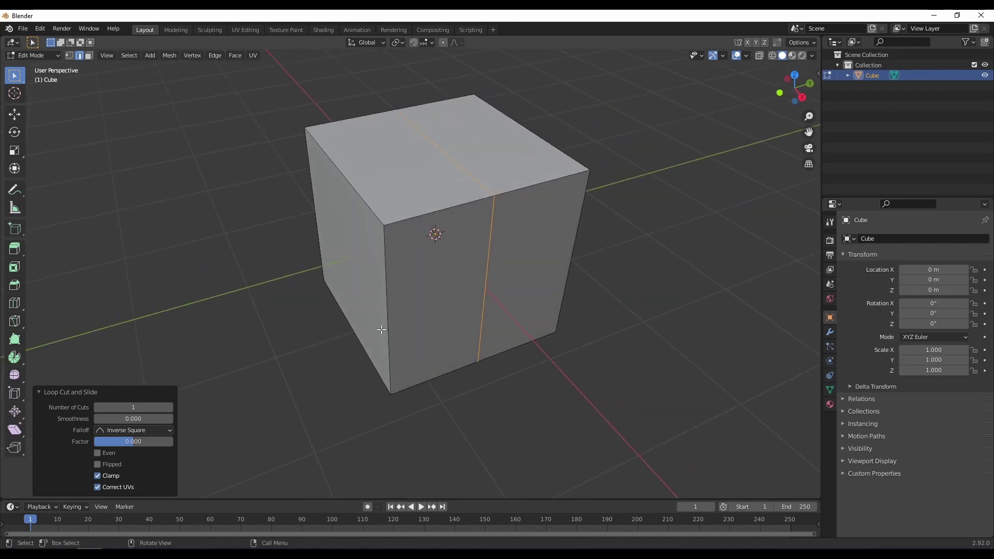
click(170, 408)
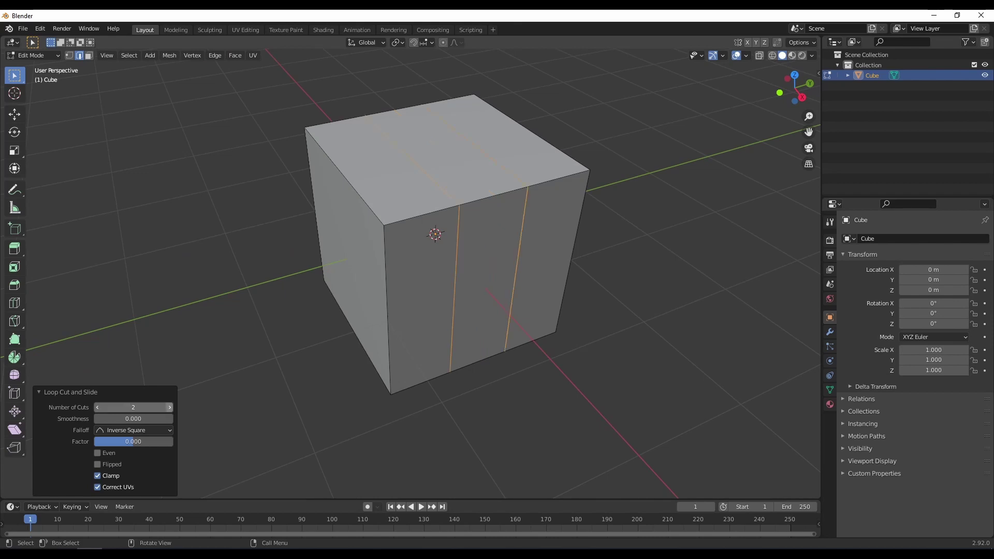
click(170, 408)
click(170, 408)
Slide the four loop cuts sideways by setting their factor to about -0.494, and inspect the cube from other angles
middle_drag(396, 369, 320, 362)
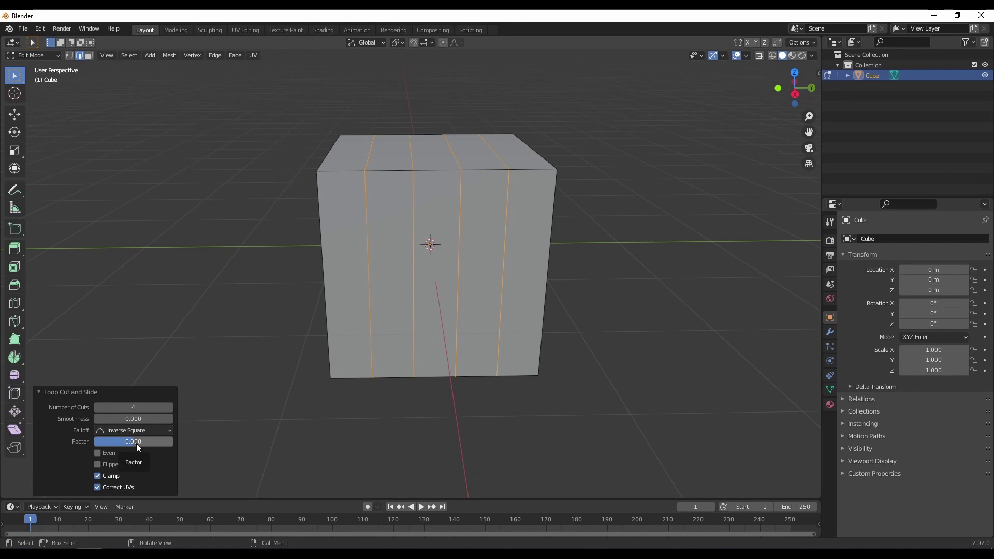
mouse_move(136, 443)
mouse_down()
mouse_move(167, 443)
mouse_move(121, 444)
mouse_up()
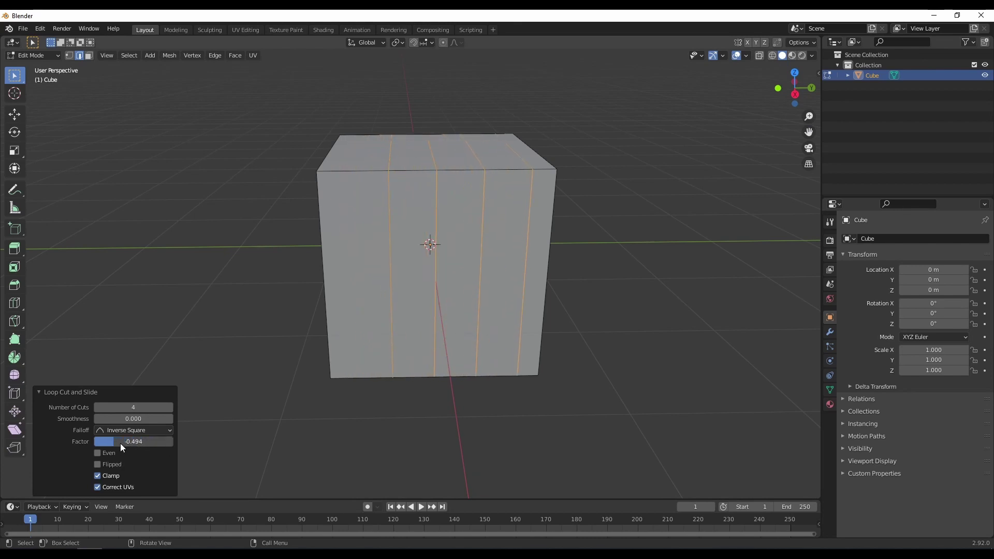
middle_drag(361, 366, 431, 235)
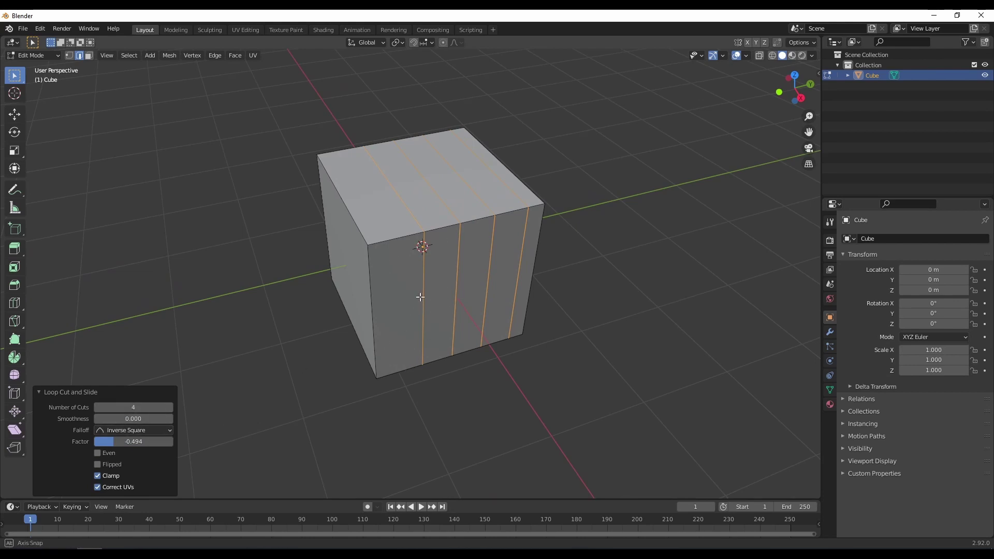
middle_drag(397, 273, 460, 222)
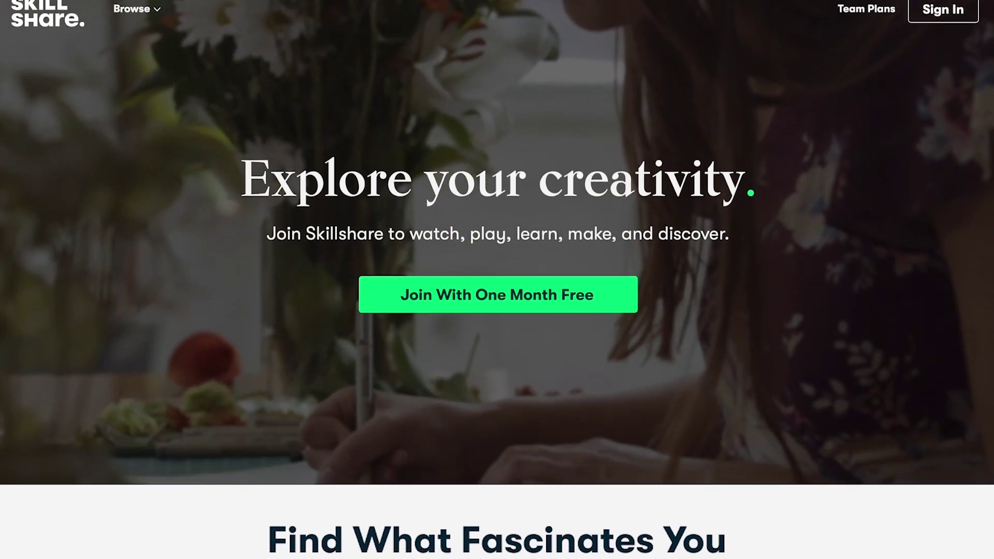
Switch to the Skillshare website, open the class "Botanical Illustration: Paint a Colorful Garden with Watercolor and Gouache", and view its student reviews
scroll(497, 280, down, 6)
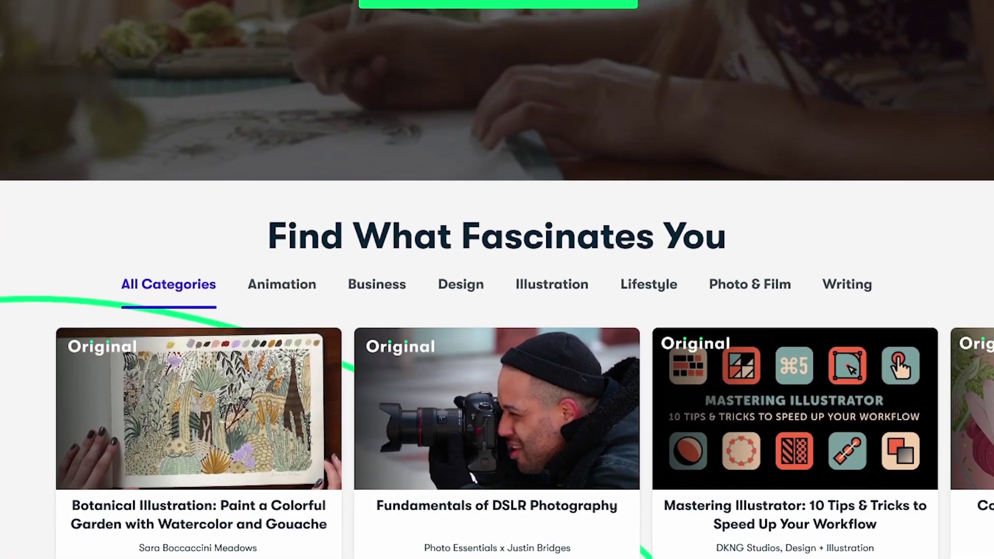
scroll(331, 397, down, 3)
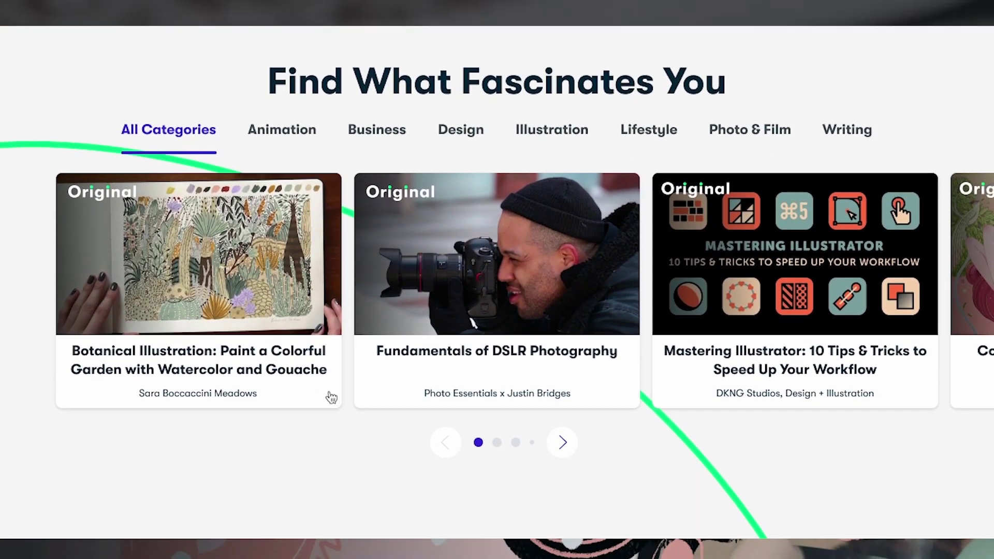
click(199, 254)
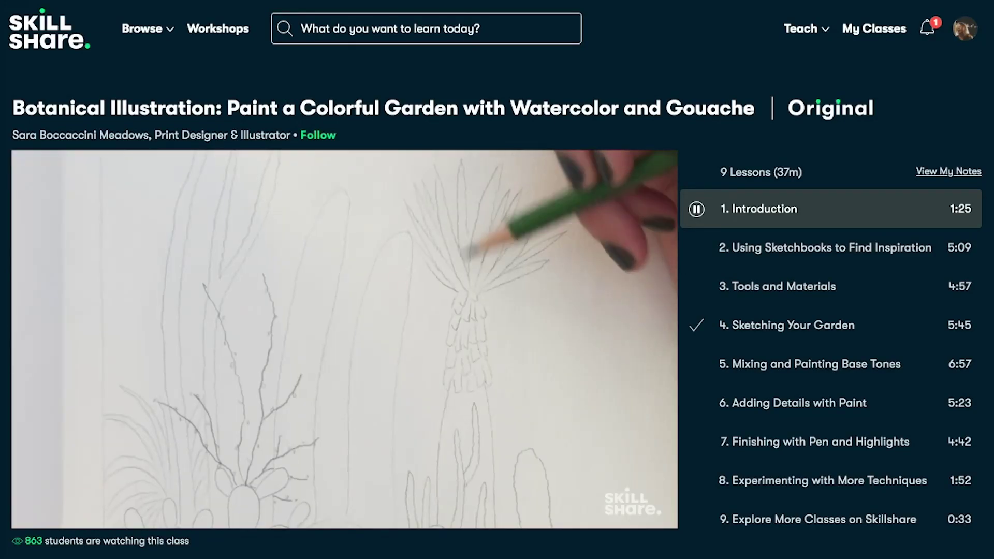
scroll(497, 280, down, 1)
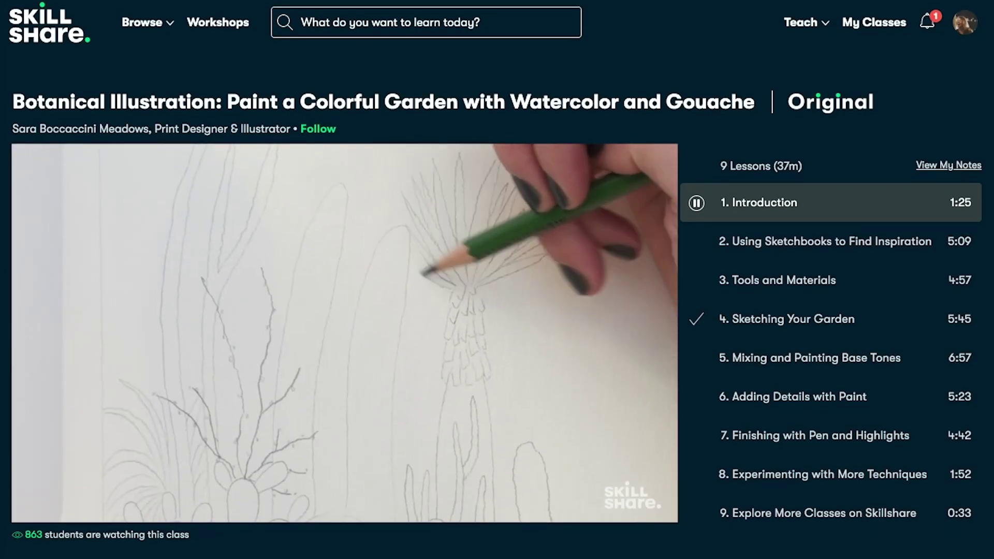
scroll(497, 279, down, 8)
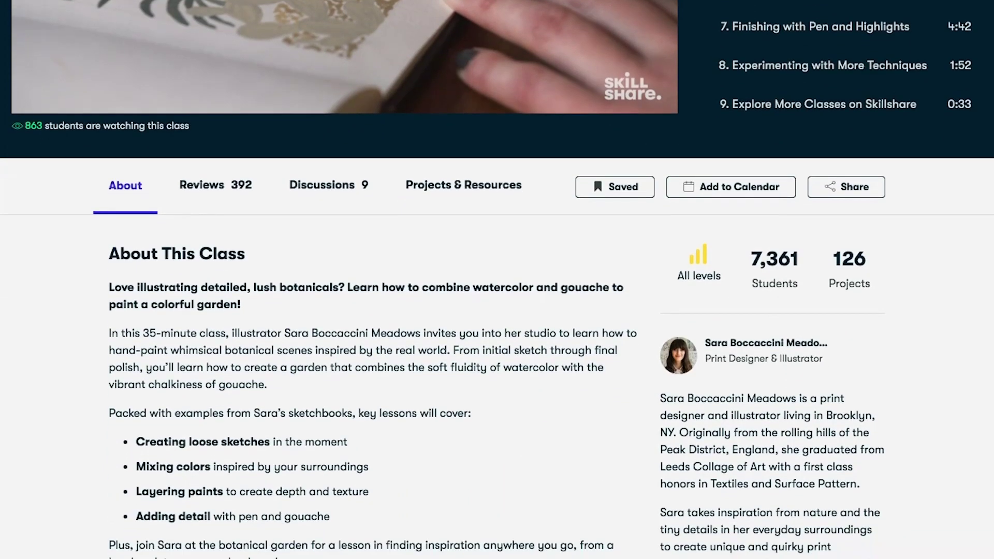
click(216, 189)
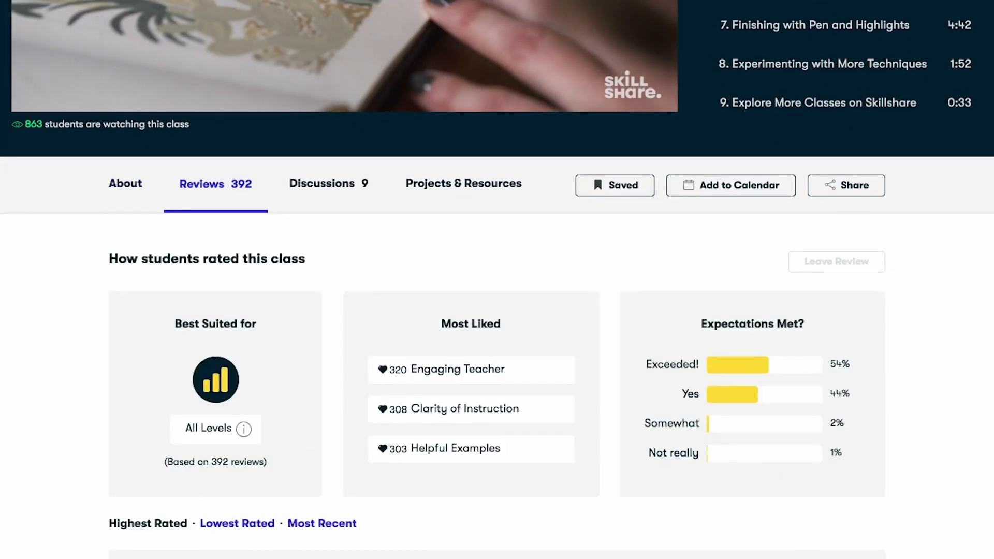
View the class discussions, and look through its project description and the gallery of student projects
click(322, 203)
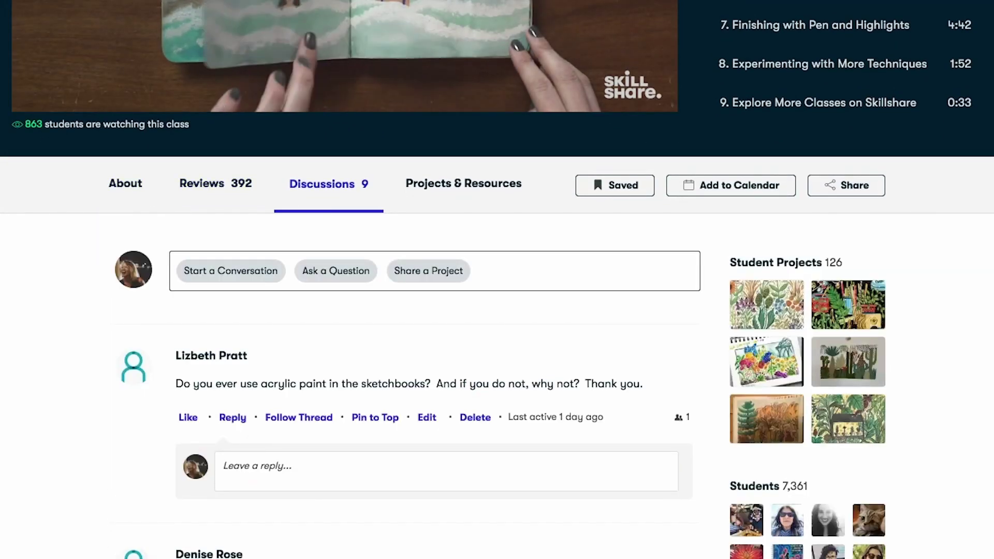
click(451, 196)
scroll(451, 196, down, 1)
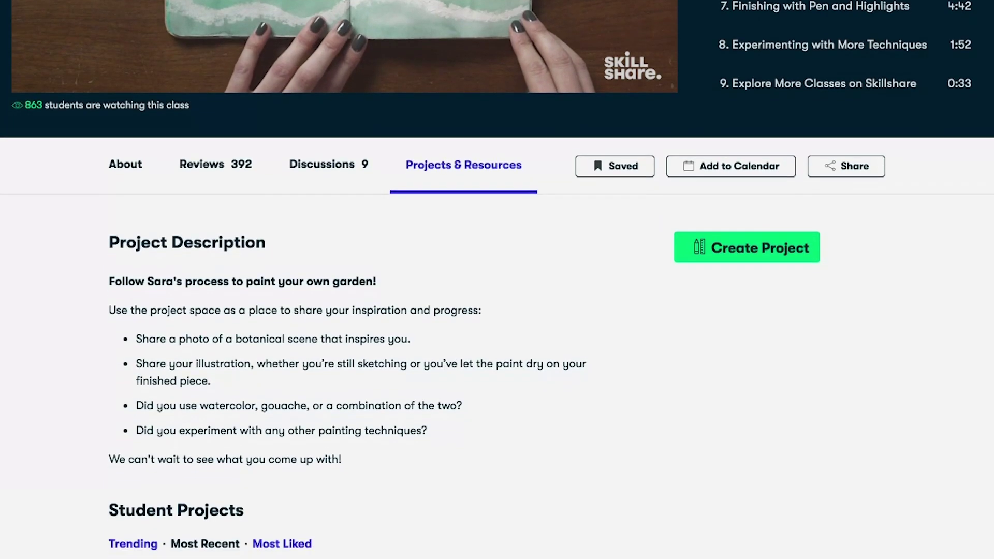
scroll(497, 280, down, 5)
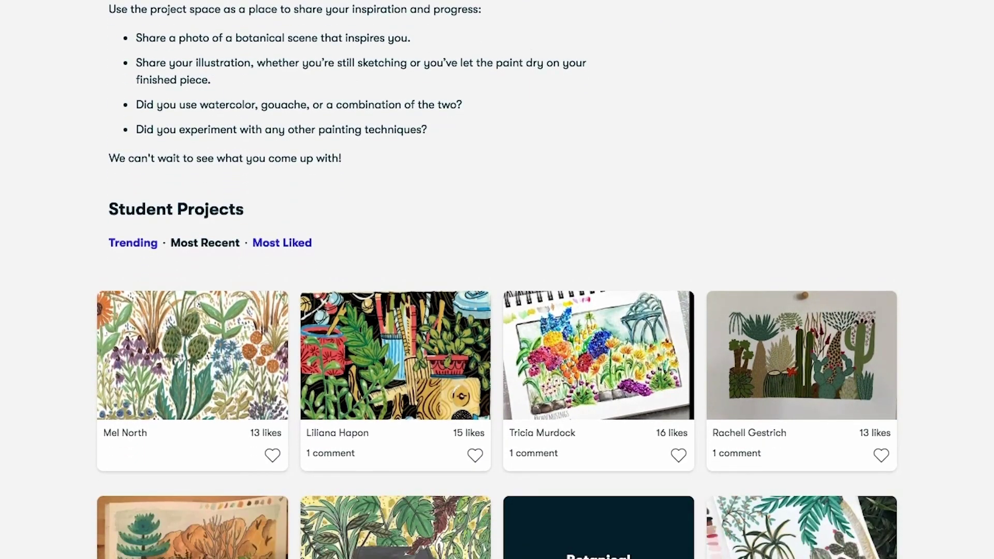
scroll(497, 280, down, 7)
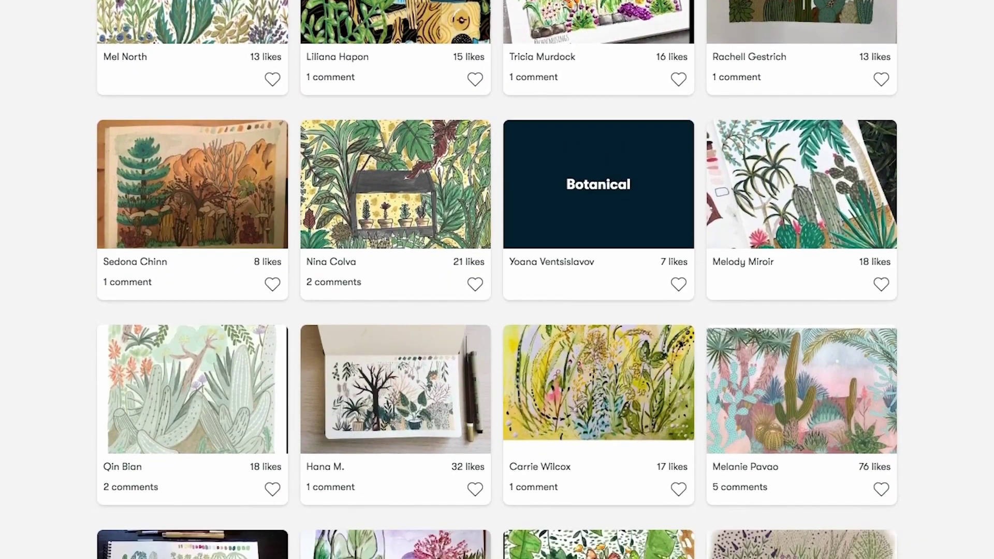
scroll(497, 280, down, 2)
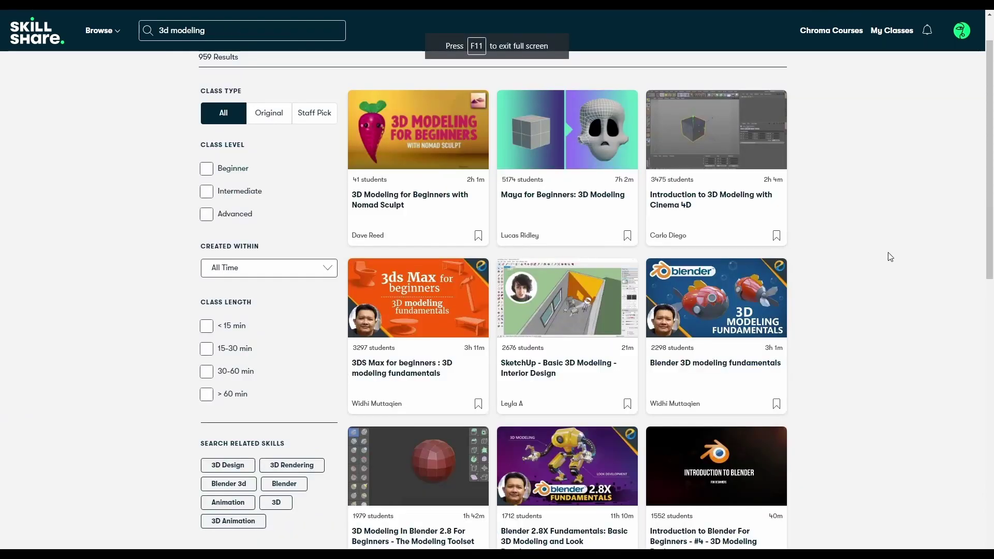
Browse the "3d modeling" class results, and open "Logo Design with Draplin: Secrets of Shape, Type and Color" from the "Logo Design" results
scroll(890, 256, down, 3)
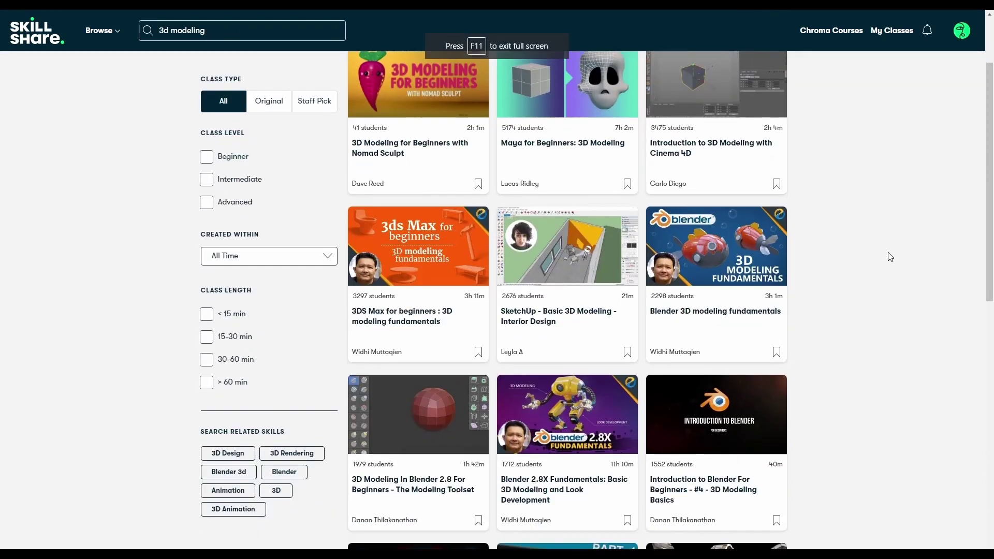
scroll(890, 257, down, 3)
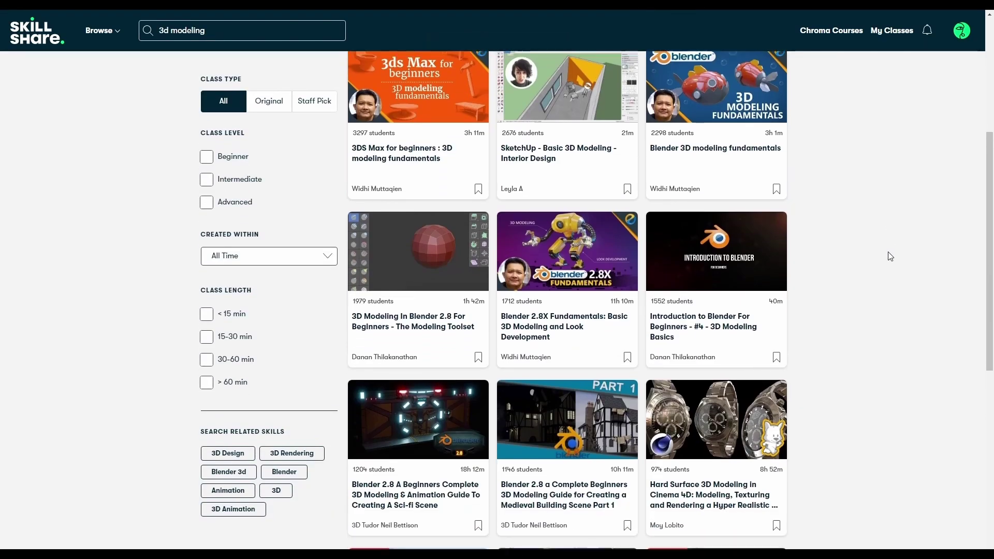
scroll(890, 257, down, 2)
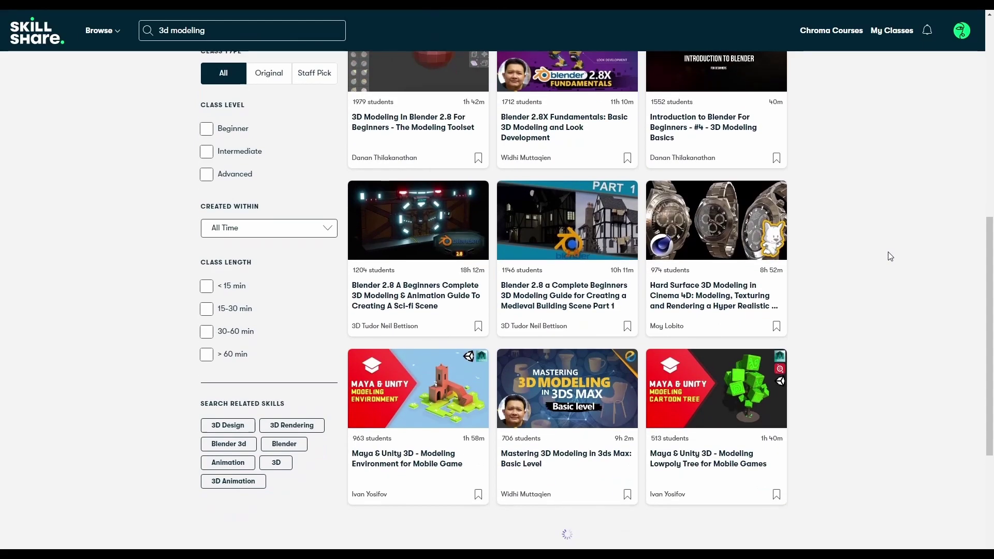
scroll(890, 257, down, 4)
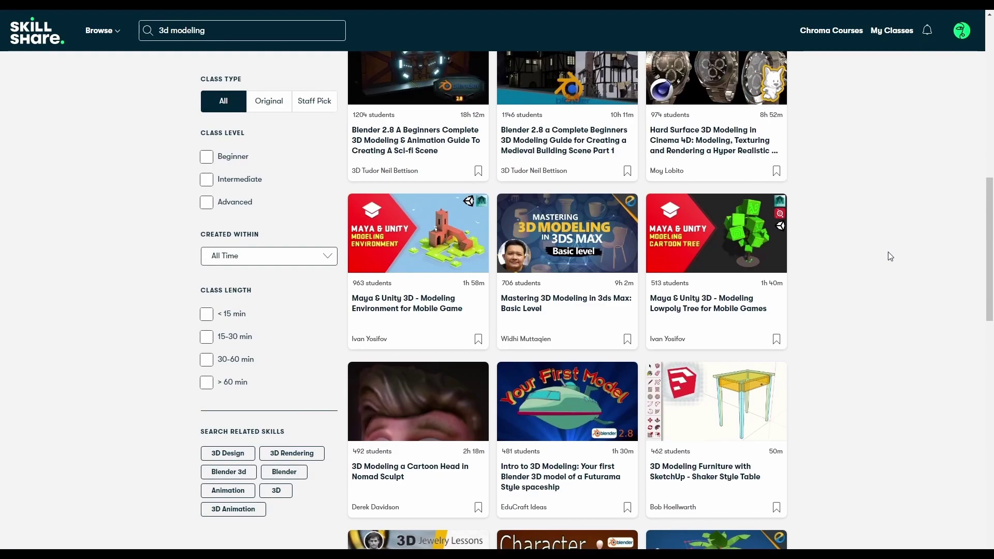
scroll(890, 257, down, 1)
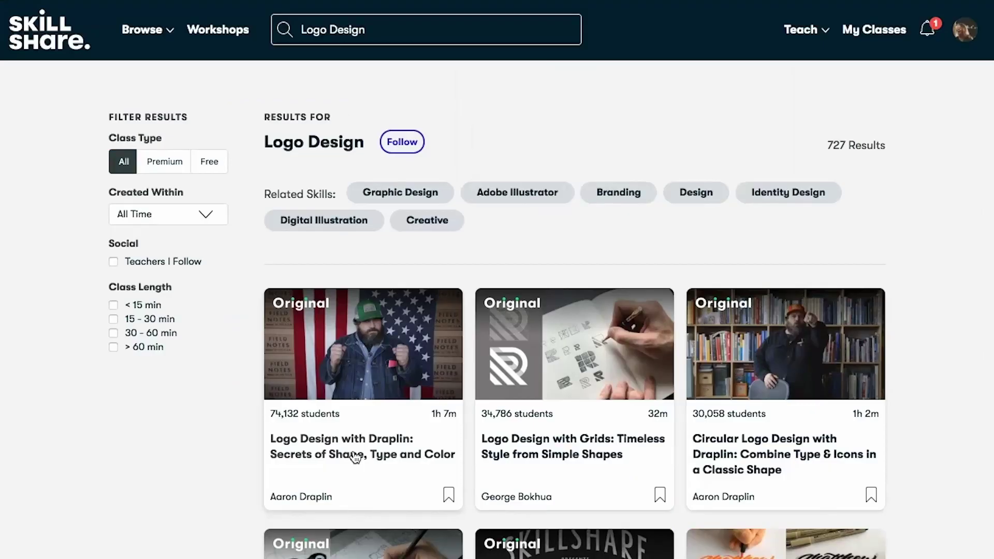
click(355, 455)
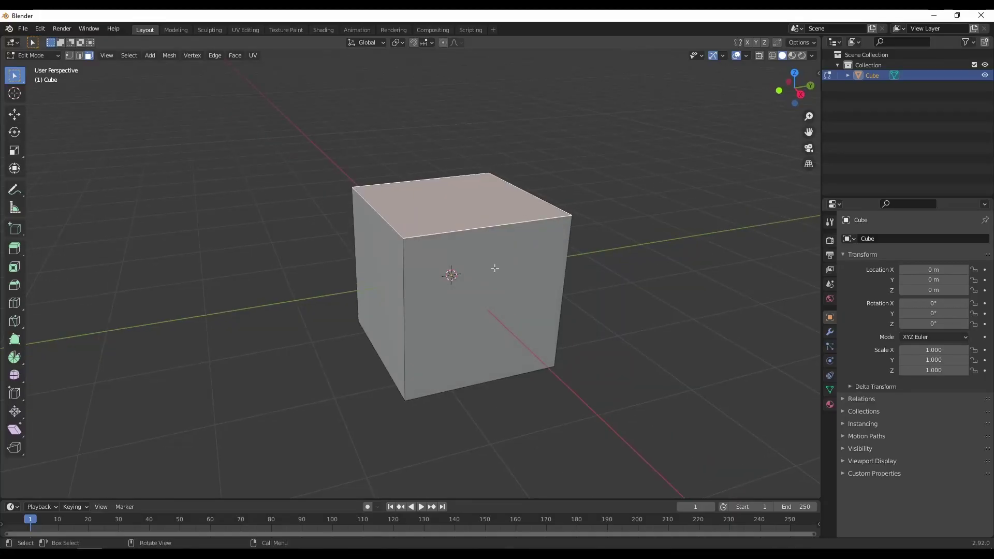
Switch back to Blender and extrude the cube's top face upward about 1.55 m
middle_drag(500, 270, 487, 268)
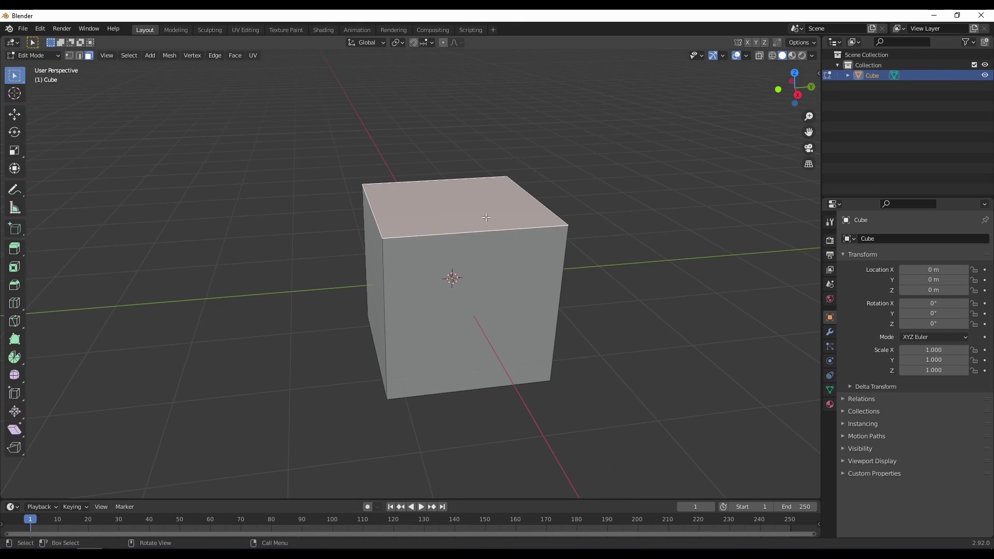
key(e)
click(491, 80)
middle_drag(533, 204, 516, 286)
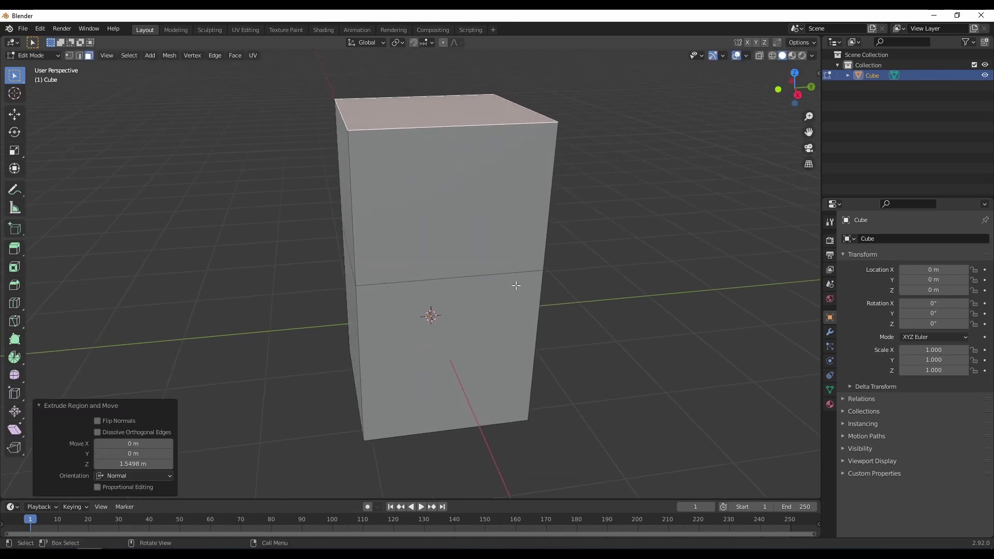
Inset the top face of the extruded block with a thickness of about 0.68 m
scroll(517, 285, down, 4)
key(i)
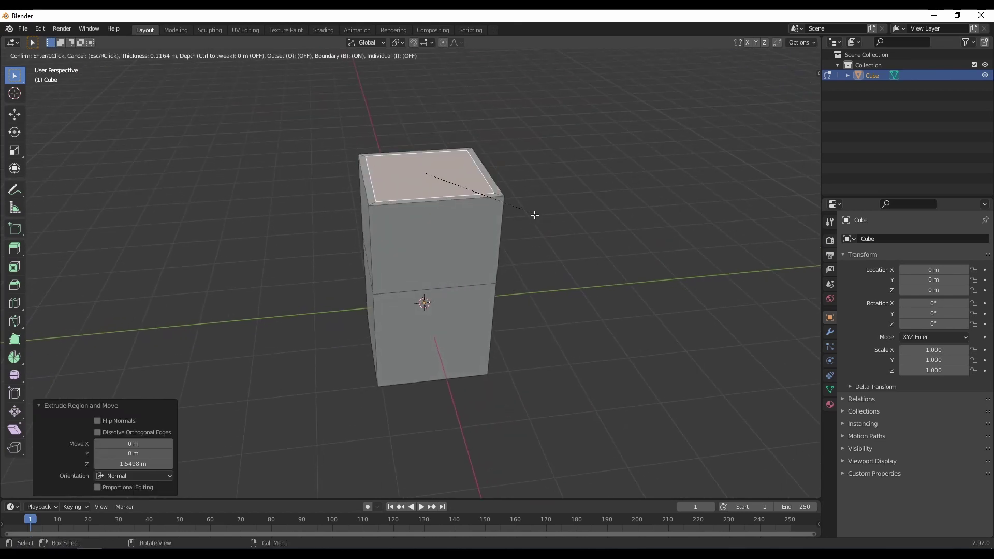
click(504, 236)
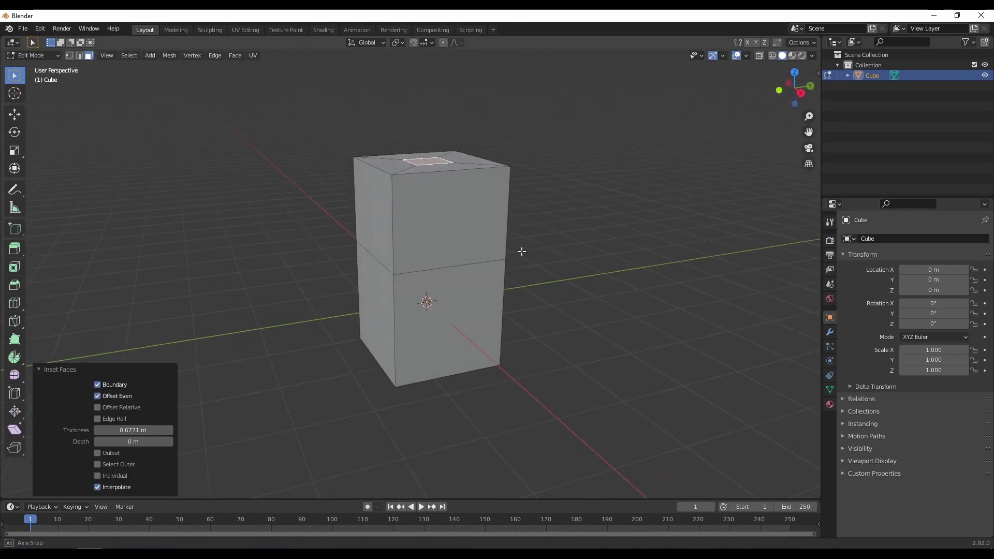
Add a loop cut around the top inset ring at factor about -0.383, plus centered horizontal and vertical loop cuts through the block
key(ctrl+r)
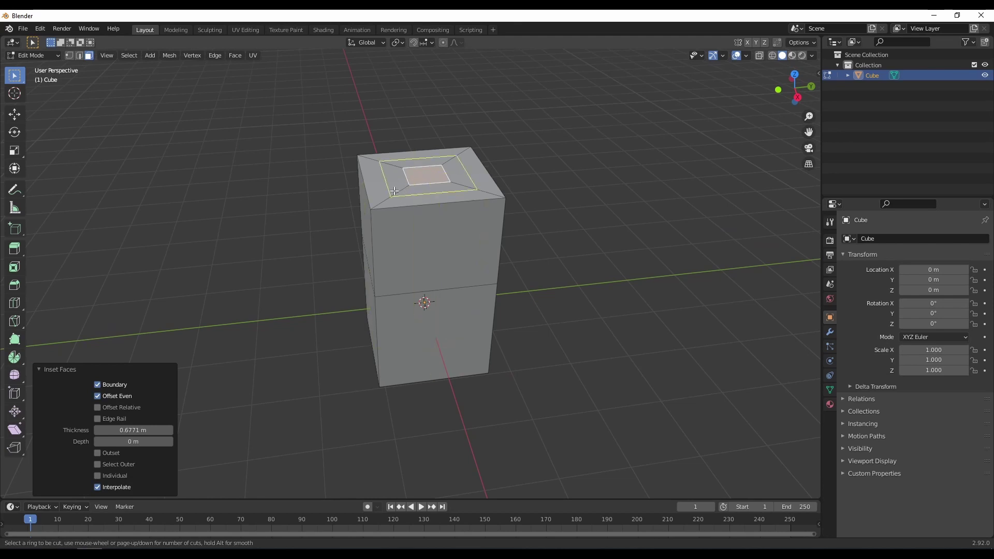
click(398, 191)
click(391, 200)
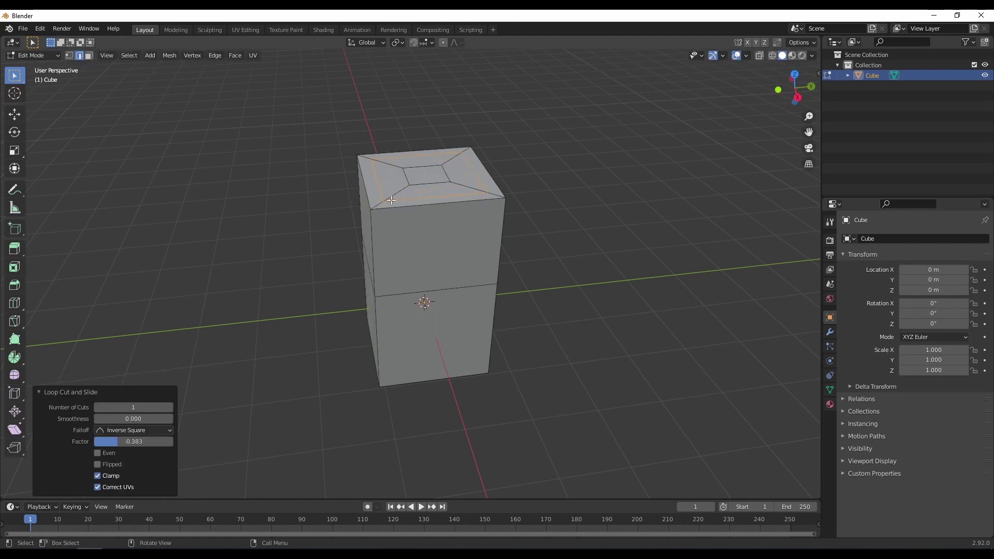
middle_drag(391, 200, 412, 218)
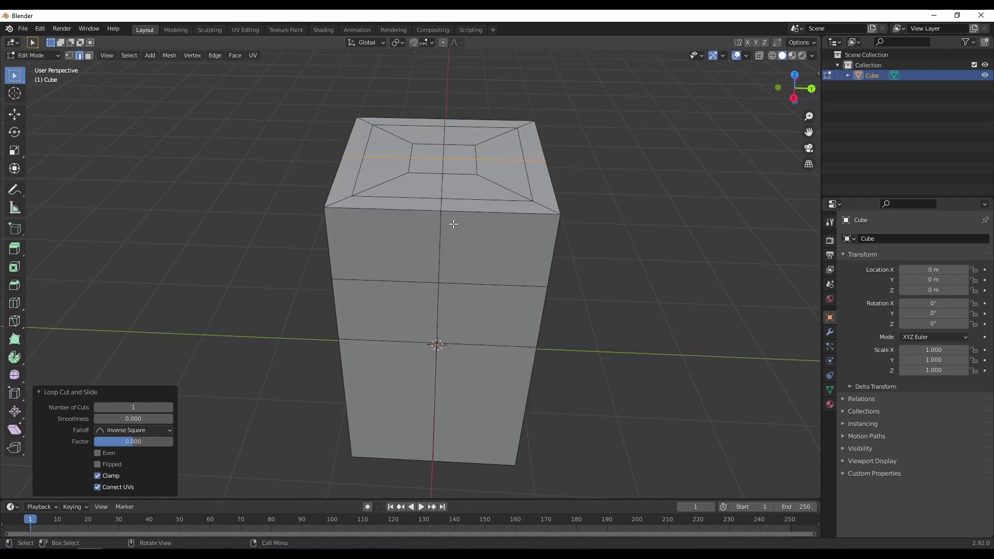
middle_drag(454, 247, 481, 250)
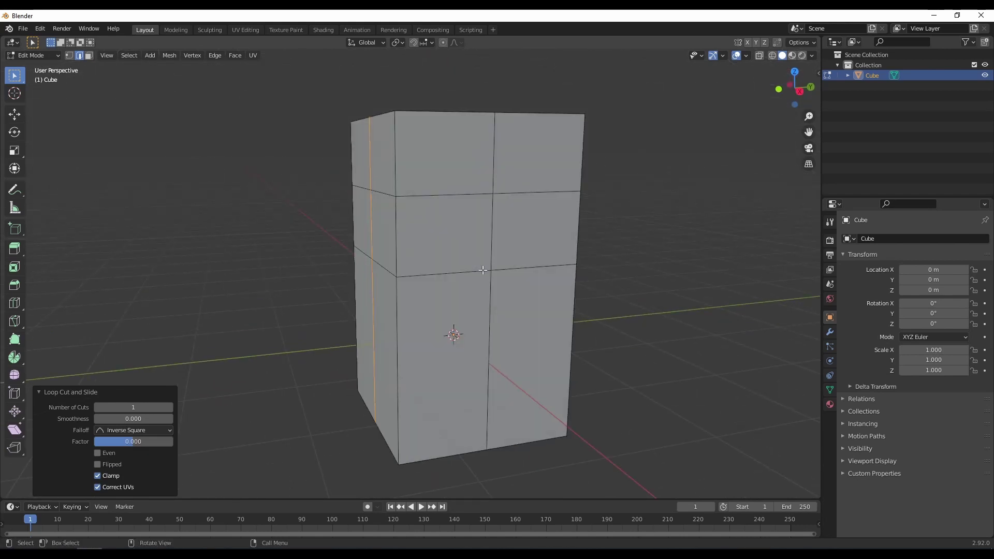
middle_drag(508, 283, 583, 337)
scroll(477, 313, down, 2)
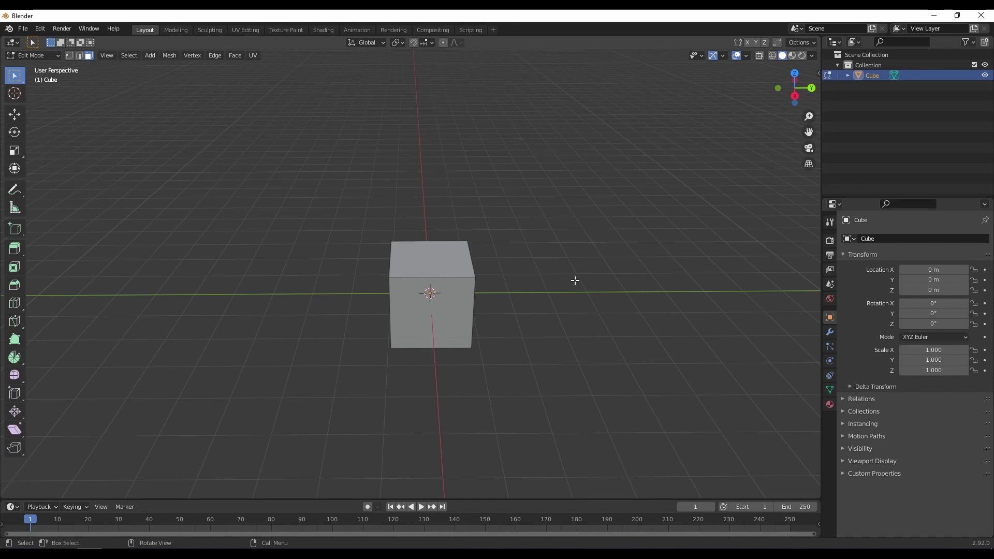
Select the whole plain cube mesh and, in front view, move it up along the Z axis about 4.99 m
middle_drag(574, 278, 451, 306)
key(a)
key(KP_1)
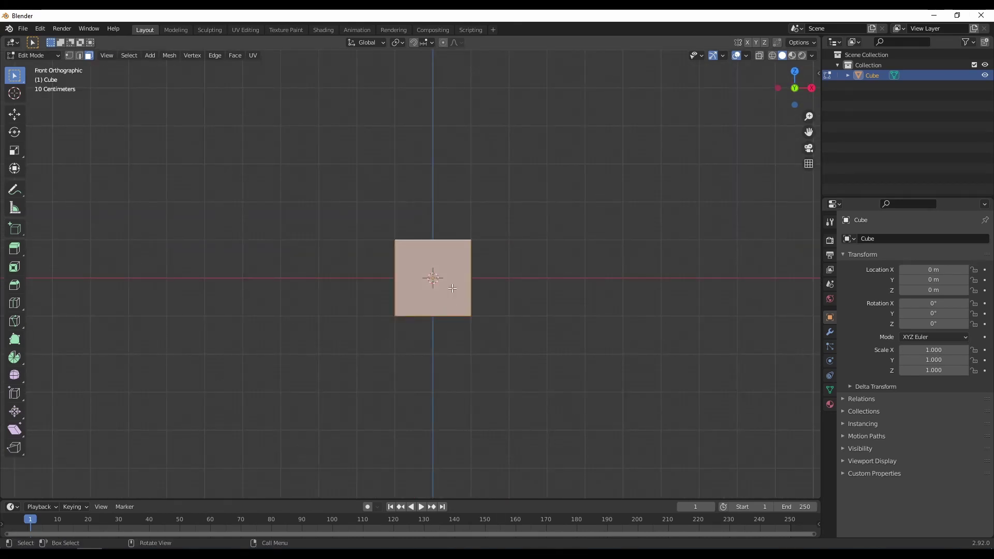
key(g)
key(z)
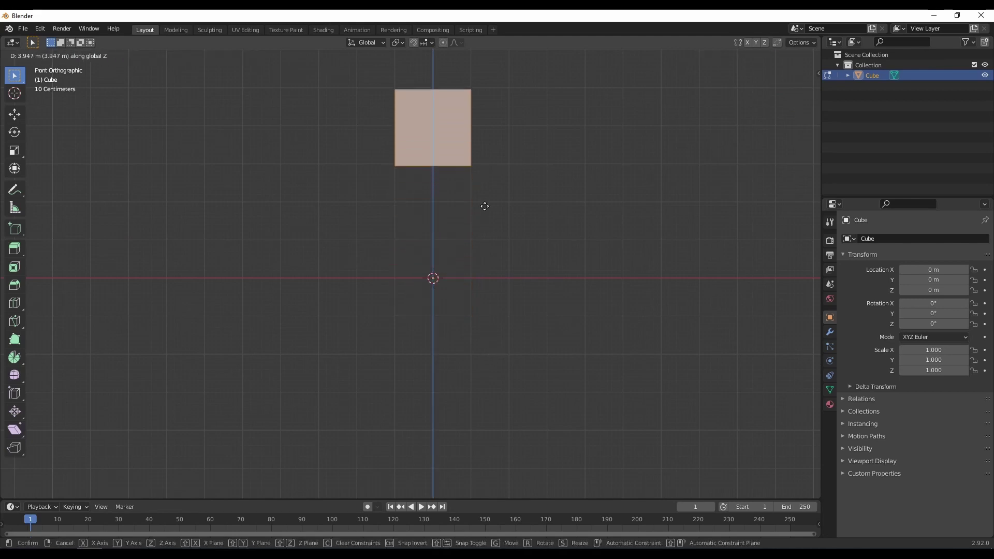
click(495, 166)
shift+middle_drag(502, 169, 521, 275)
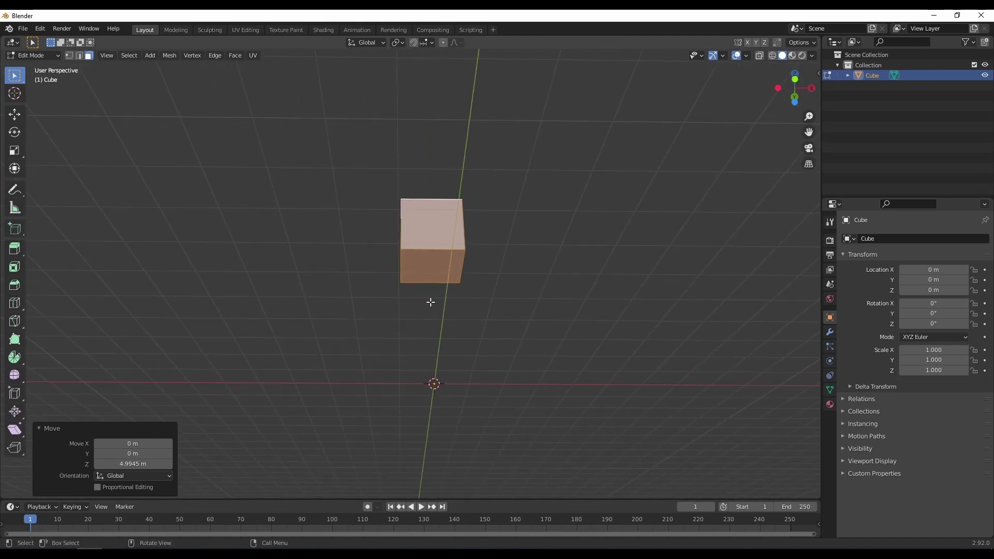
Select the raised cube's bottom face and inset it with a thickness of about 0.57 m
click(432, 259)
middle_drag(466, 296, 577, 249)
key(i)
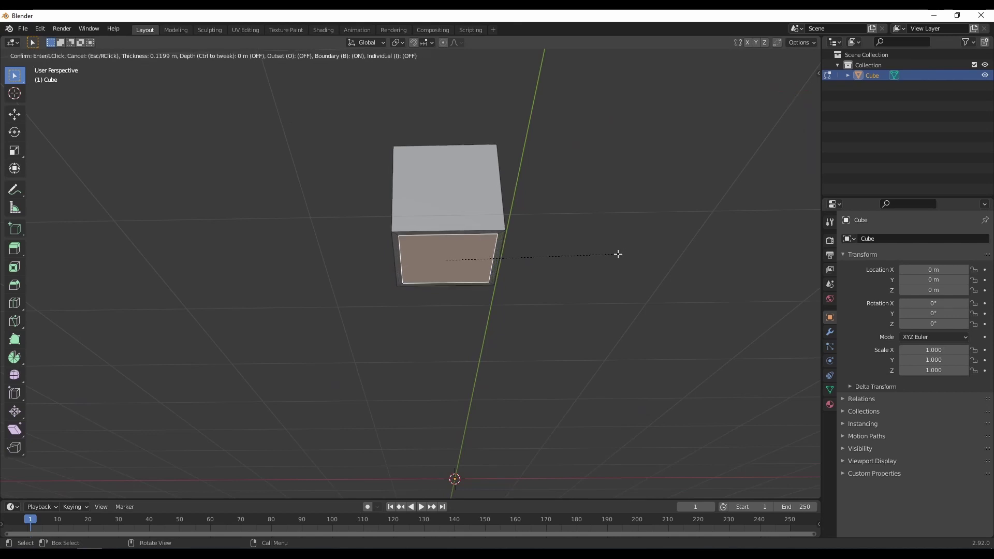
click(595, 262)
Extrude the inset bottom face downward about 0.42 m, and extrude it again about 1.91 m to form a column
key(e)
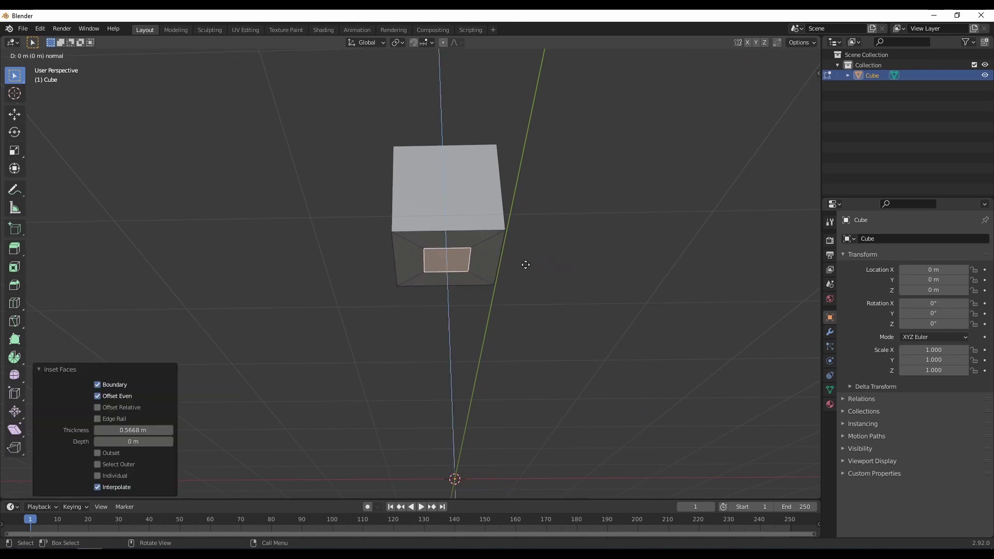
click(525, 284)
middle_drag(527, 282, 526, 318)
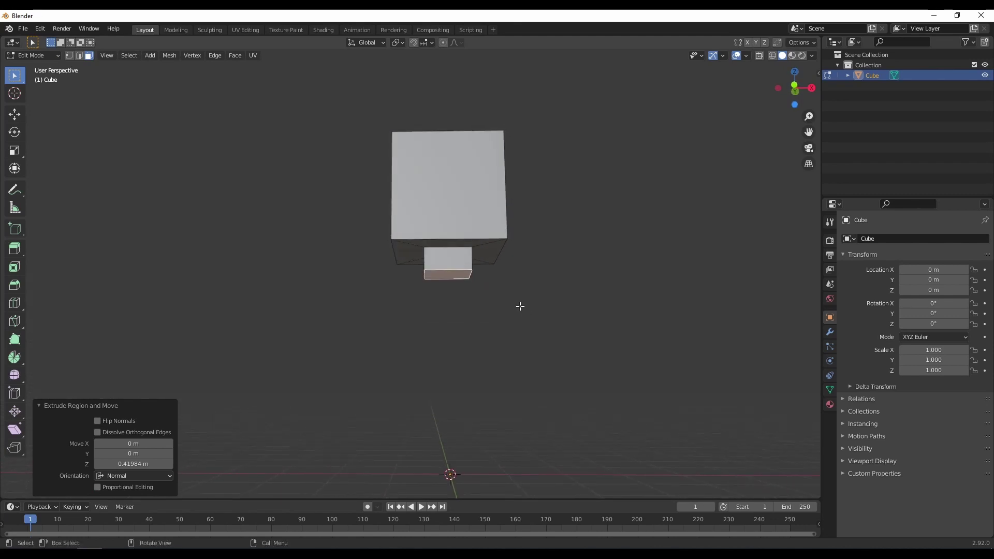
key(e)
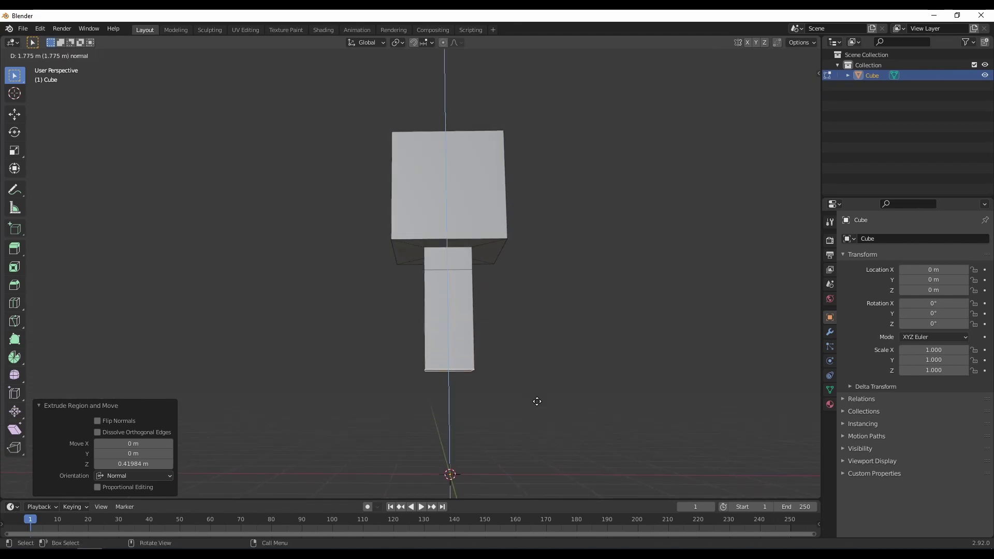
click(537, 410)
middle_drag(528, 388, 573, 282)
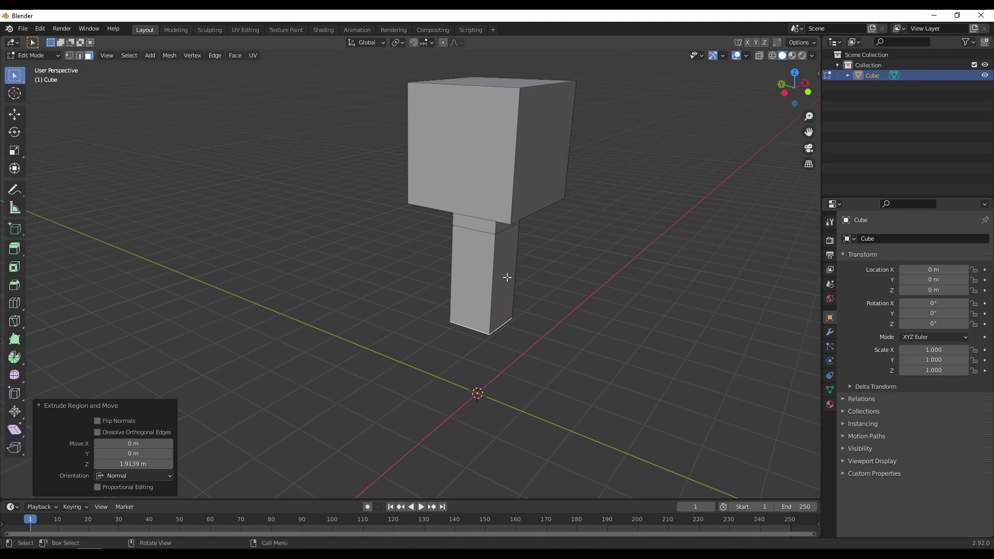
Select the side faces around the column's longer lower section
click(475, 277)
middle_drag(475, 278, 553, 285)
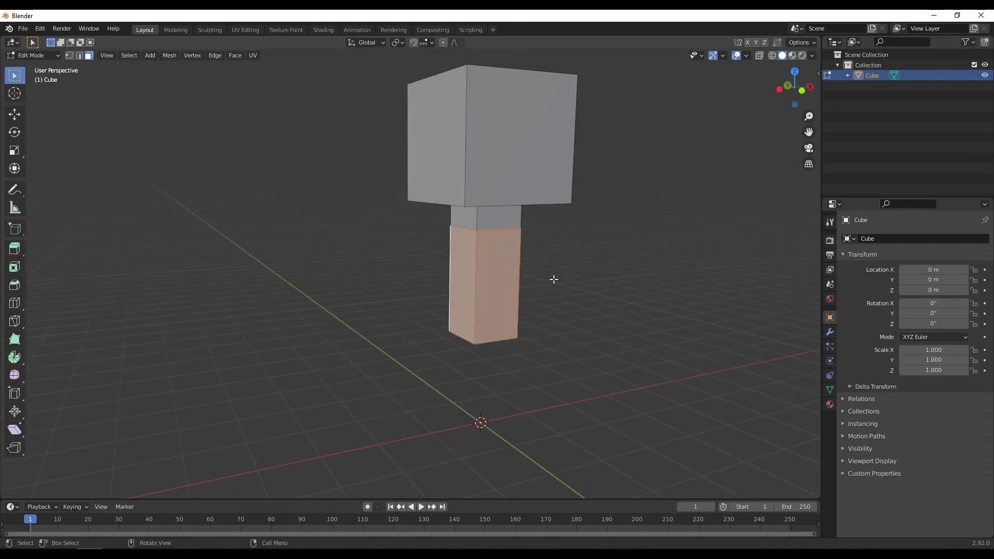
Try extruding the selected column faces together about 2.41 m downward, inspect the result from other angles, and undo that extrusion
key(e)
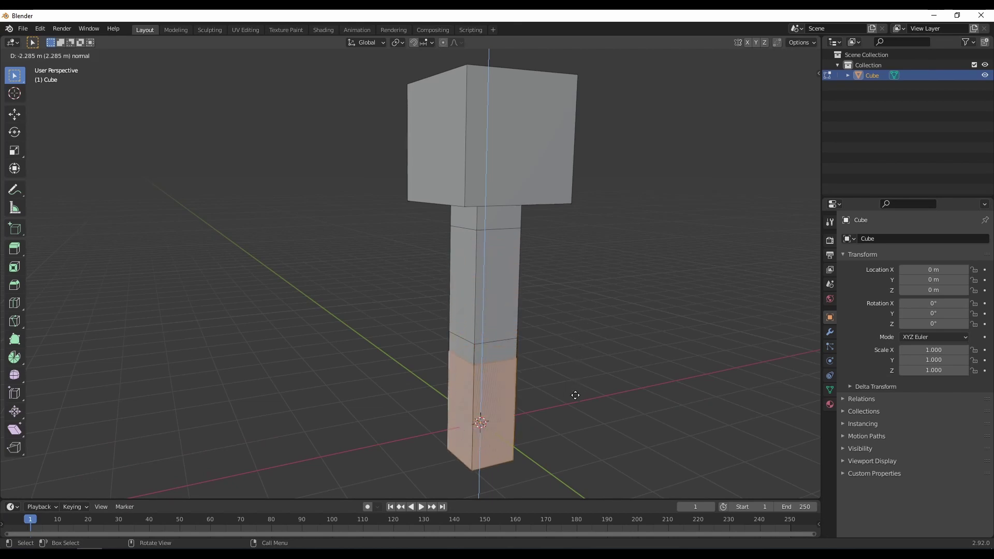
click(573, 402)
shift+middle_drag(573, 402, 540, 331)
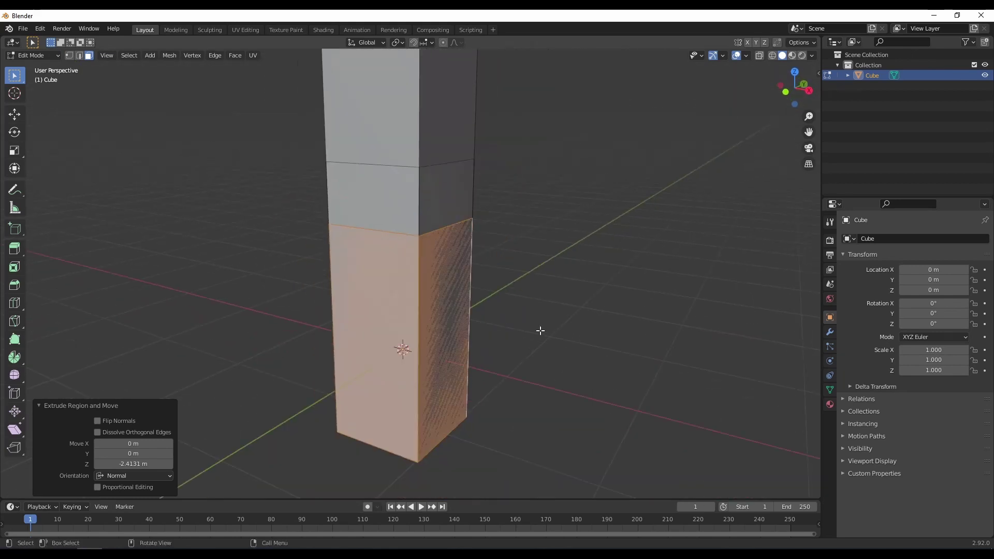
scroll(513, 312, down, 3)
shift+middle_drag(494, 307, 574, 252)
key(ctrl+z)
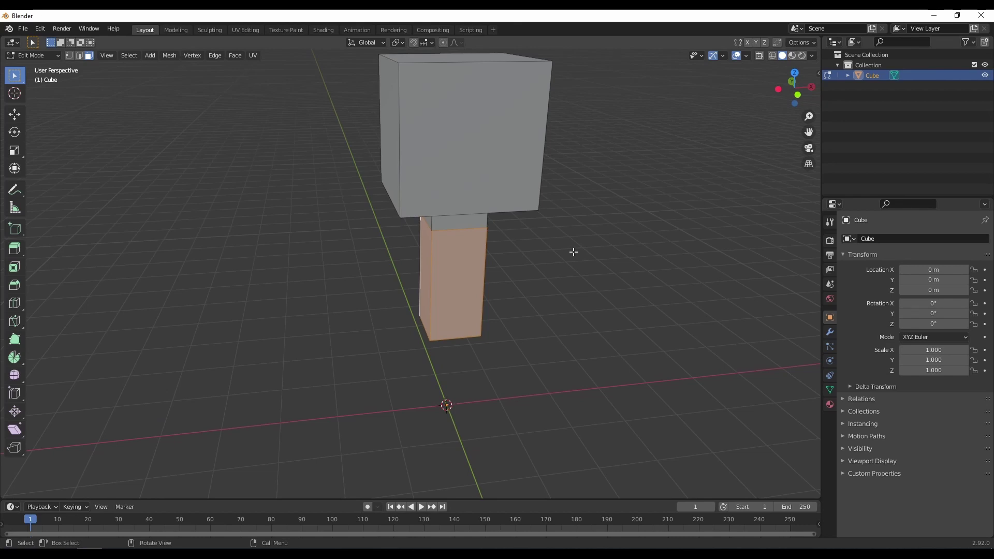
Extrude the selected side faces of the column's lower section outward along their normals to widen it into a torso
shift+middle_drag(452, 142, 402, 197)
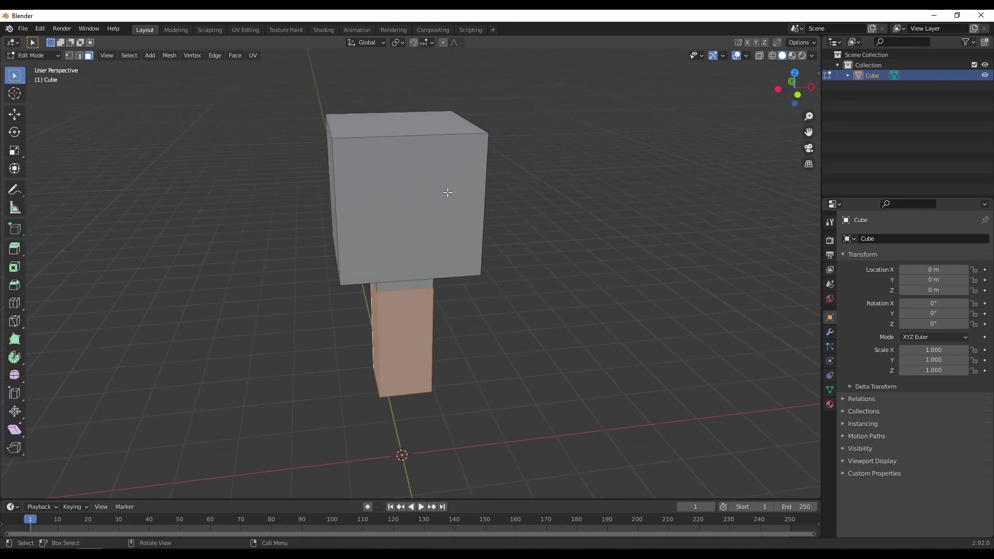
middle_drag(532, 192, 506, 341)
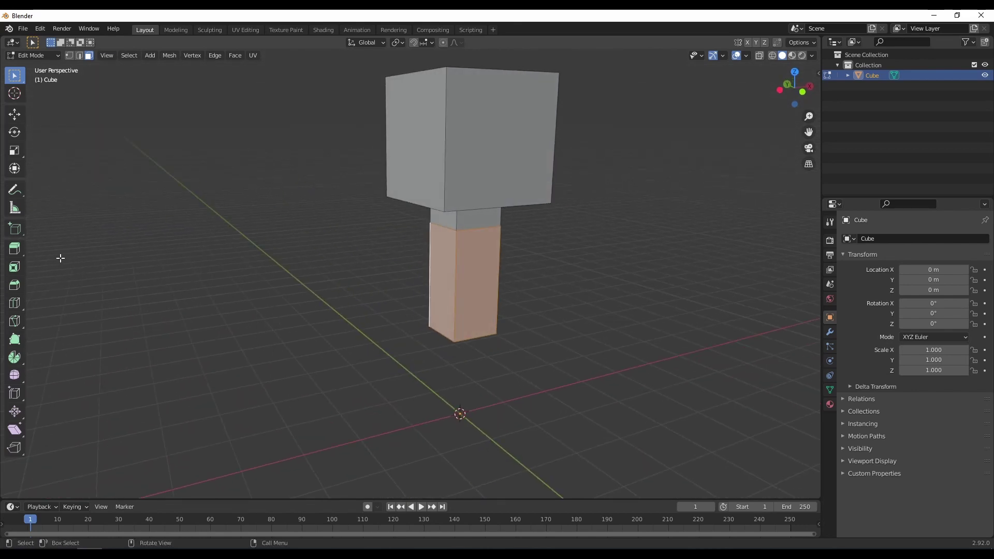
click(21, 250)
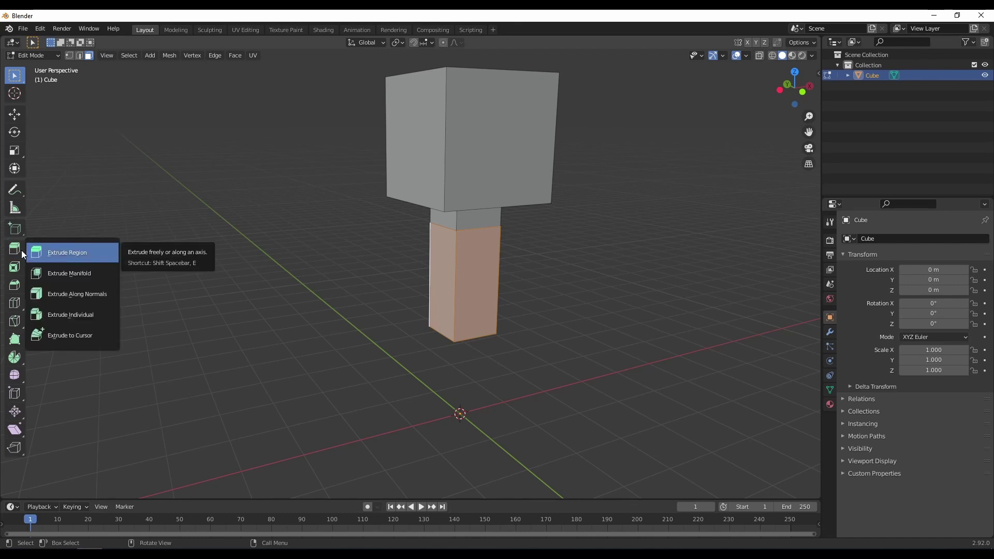
click(21, 251)
click(25, 251)
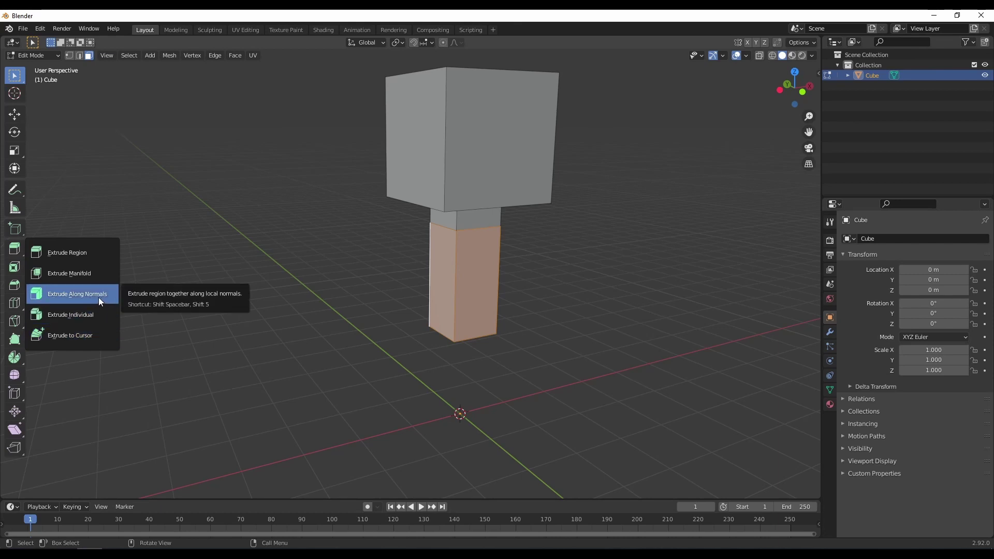
mouse_move(510, 282)
middle_down()
mouse_move(491, 282)
mouse_move(516, 274)
middle_up()
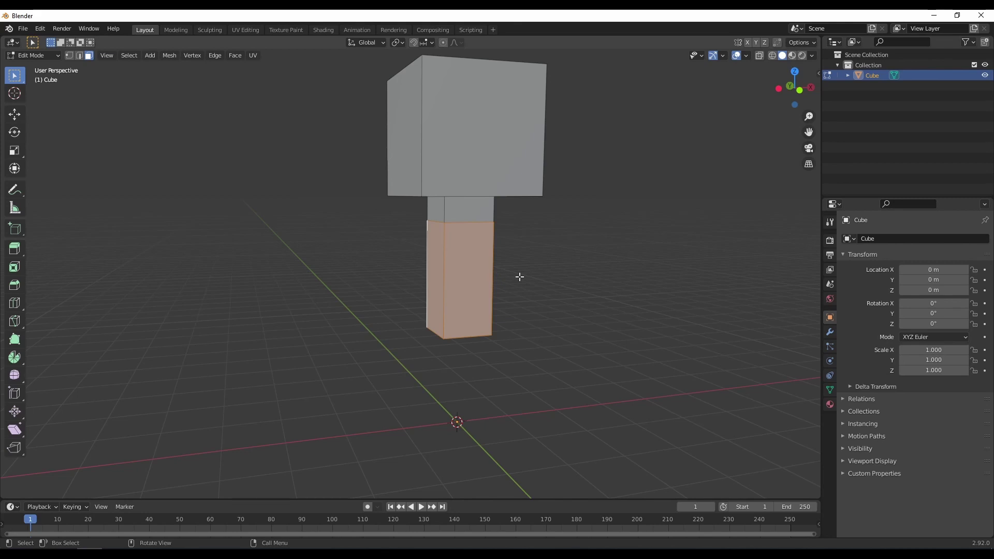
key(alt+e)
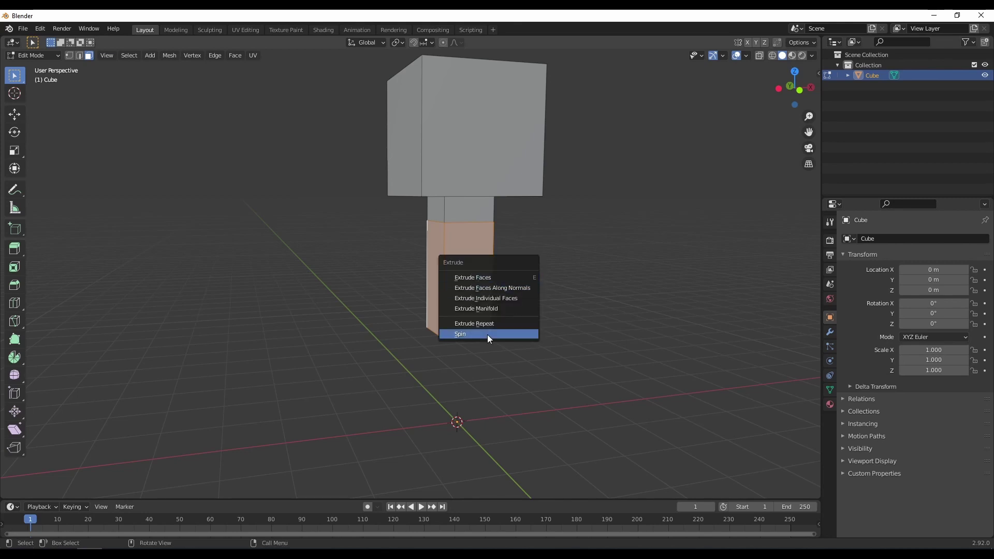
click(520, 288)
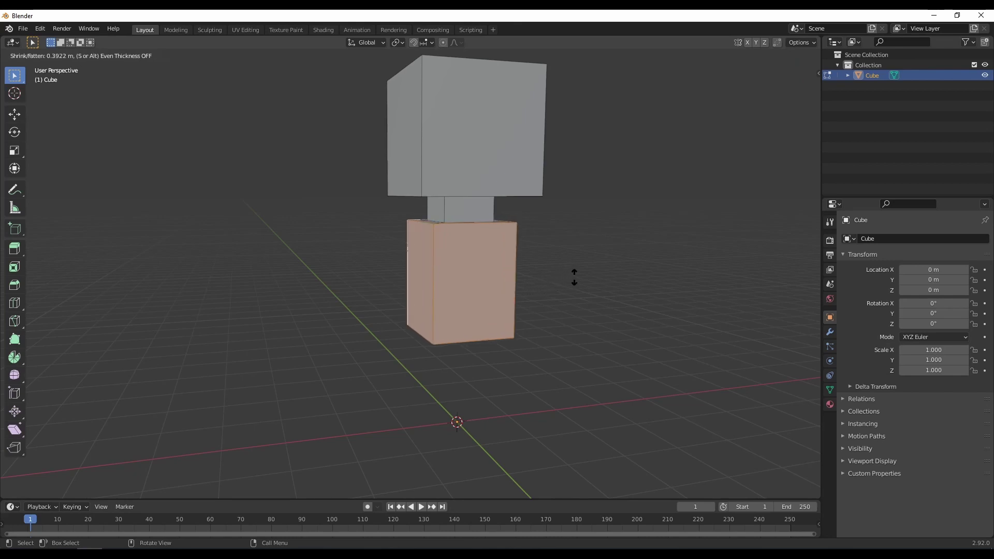
click(643, 263)
Scale the widened torso block to about 0.64 along Y and about 1.31 along X
middle_drag(642, 263, 461, 259)
key(s)
key(y)
click(533, 257)
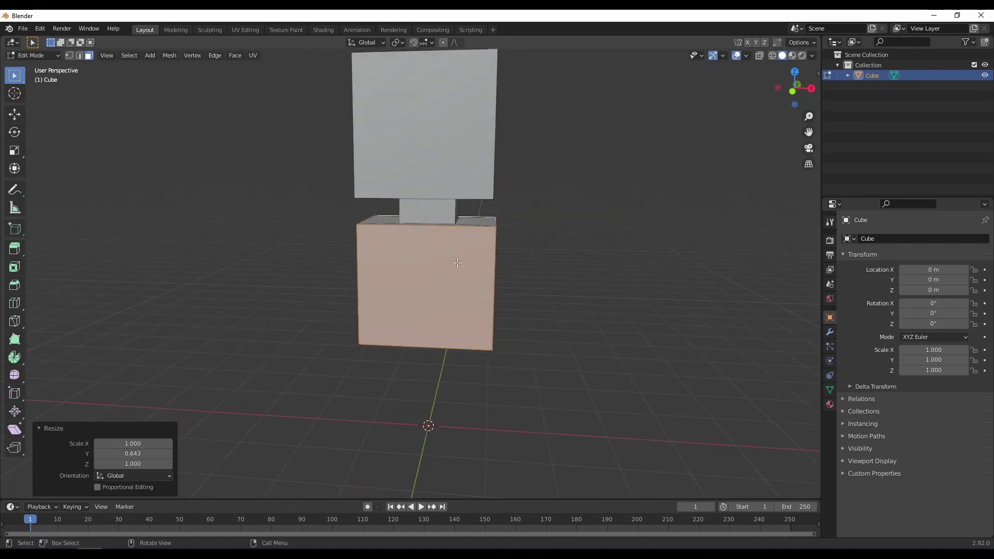
key(s)
key(x)
click(466, 261)
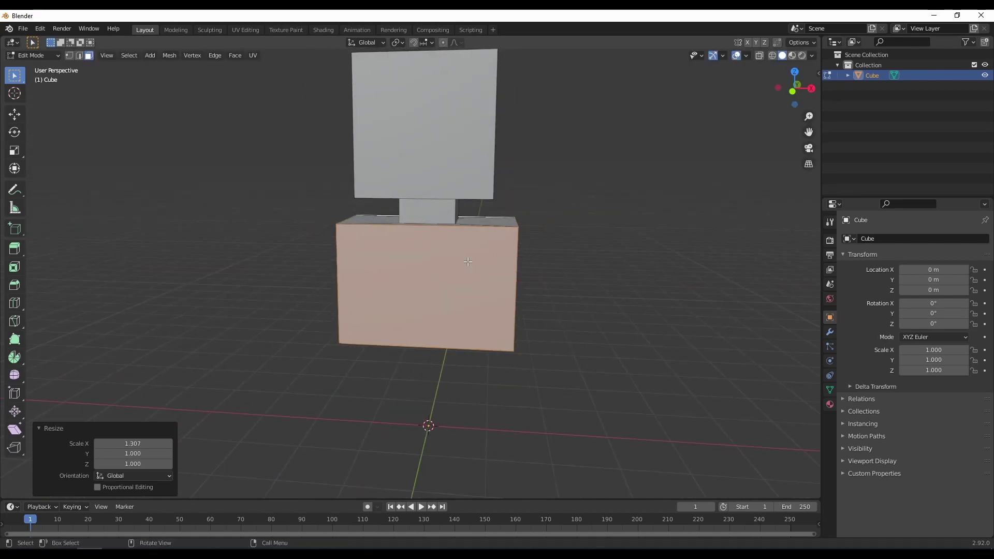
Extrude the torso block's bottom face downward about 0.76 m
scroll(477, 271, down, 5)
mouse_move(477, 271)
middle_down()
mouse_move(457, 290)
mouse_move(466, 278)
middle_up()
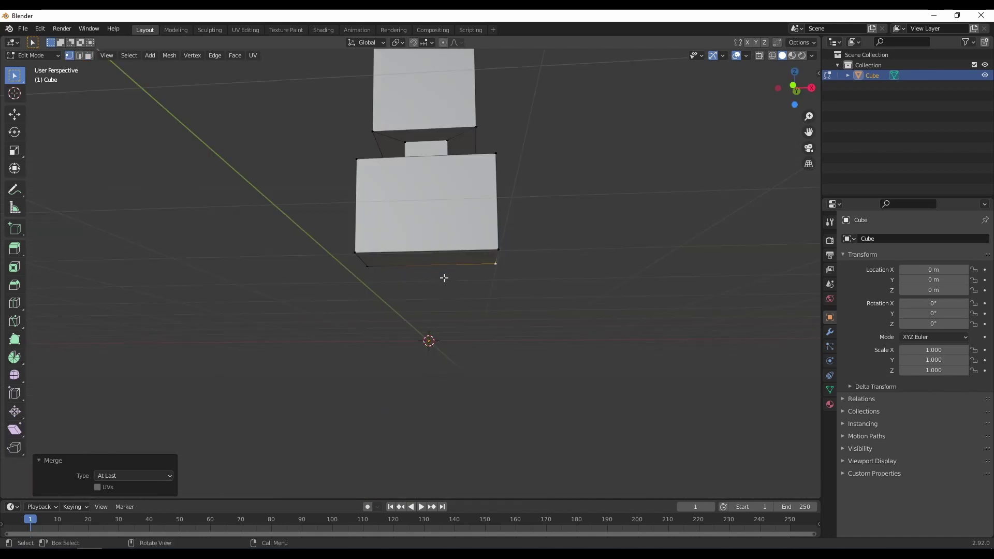
key(3)
key(e)
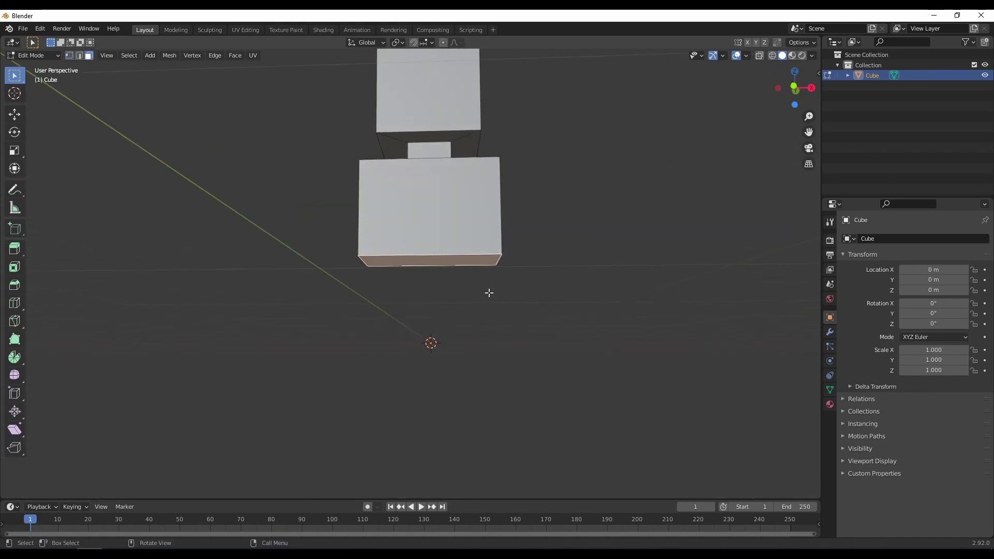
click(493, 329)
middle_drag(492, 328, 573, 295)
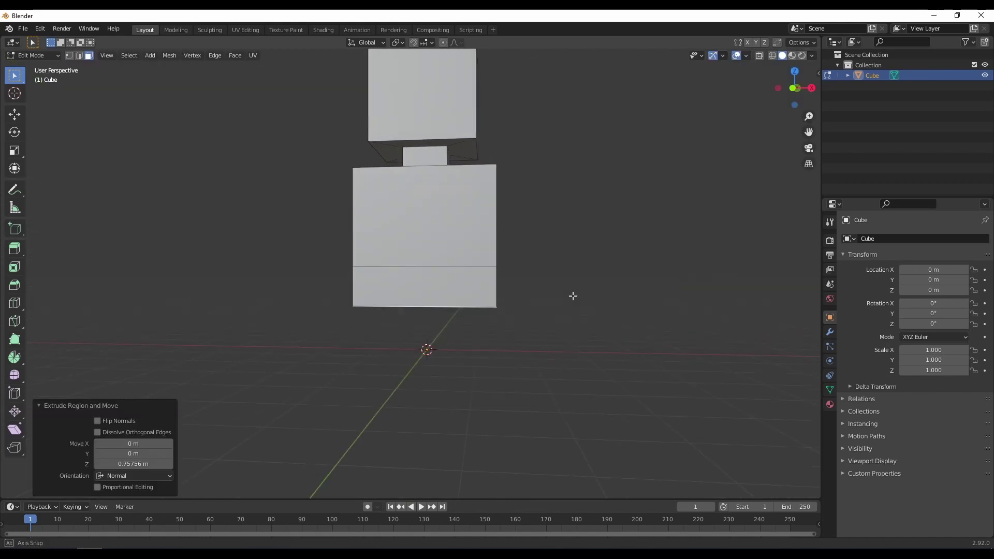
Narrow the extruded bottom face along X to about 0.43 to taper the torso
key(s)
key(x)
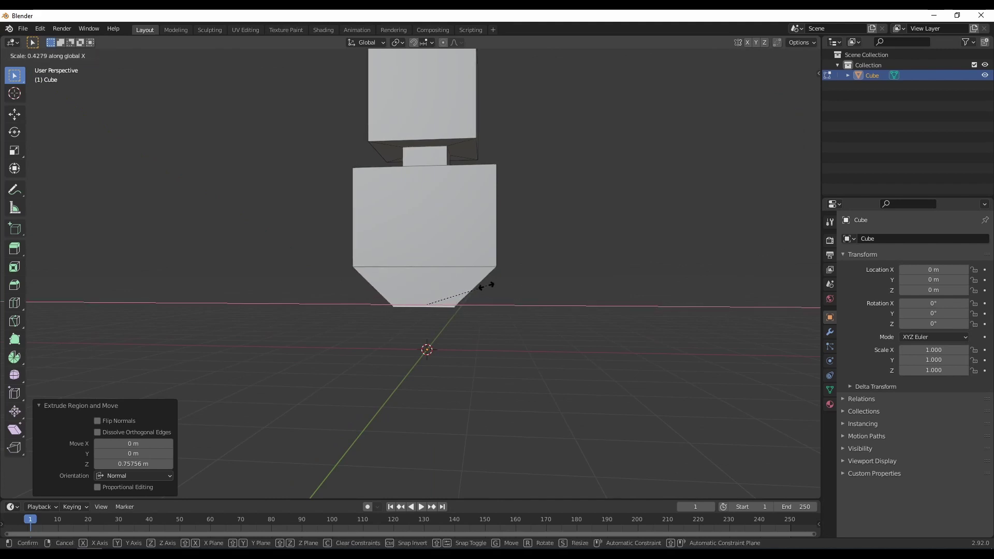
click(485, 285)
Select the edge loop above the tapered section and scale it slightly inward along X
click(463, 272)
alt+click(457, 263)
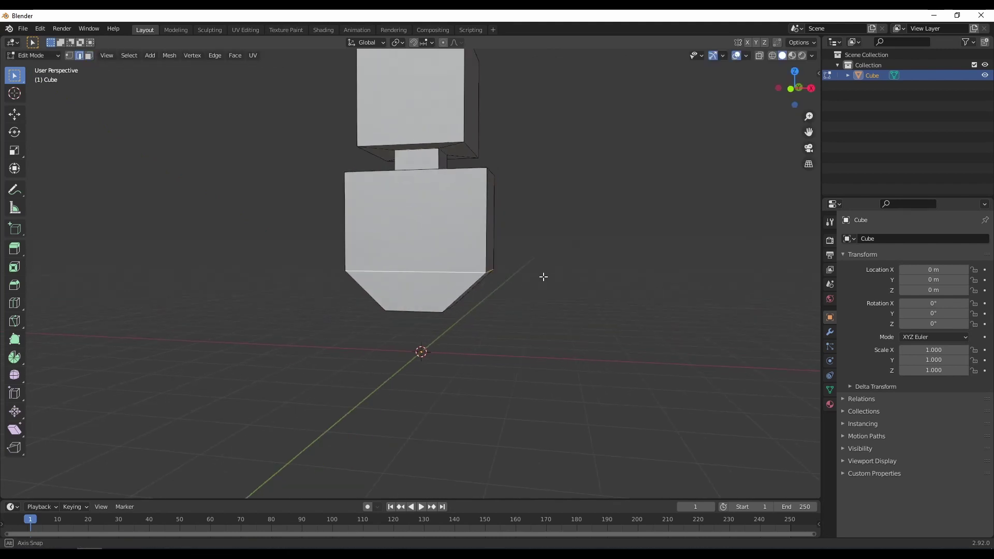
middle_drag(544, 278, 608, 287)
key(s)
key(x)
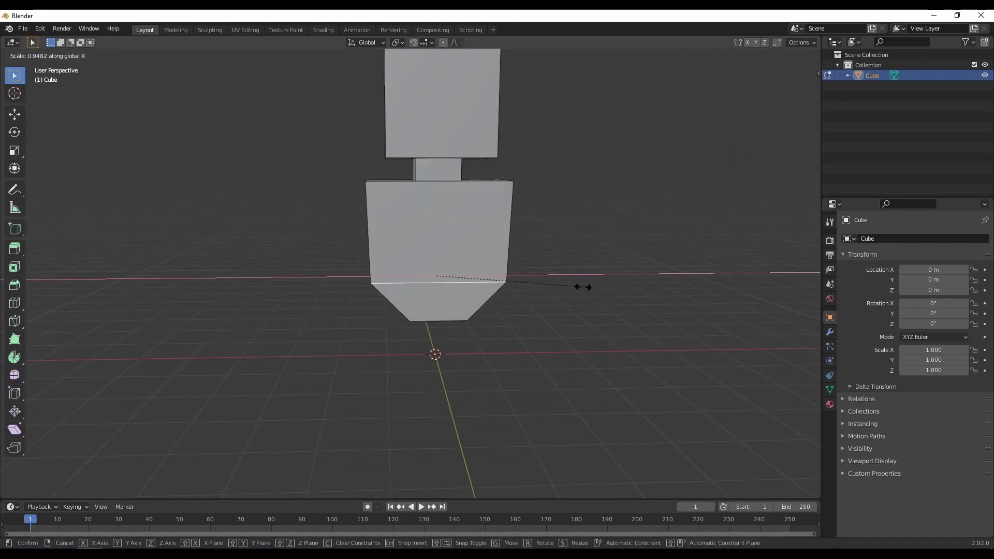
click(537, 288)
Select the bottom face of the tapered section and extrude it downward to form a hip block
scroll(508, 285, down, 2)
middle_drag(508, 285, 539, 238)
key(3)
click(416, 190)
key(e)
click(443, 252)
Select an edge loop on the lower torso and adjust its width by scaling along X
alt+click(391, 240)
key(s)
key(x)
click(473, 229)
click(522, 211)
Scale the hip block's bottom face to 0.92 along Y and move it about -0.085 m along Y
middle_drag(439, 286, 492, 324)
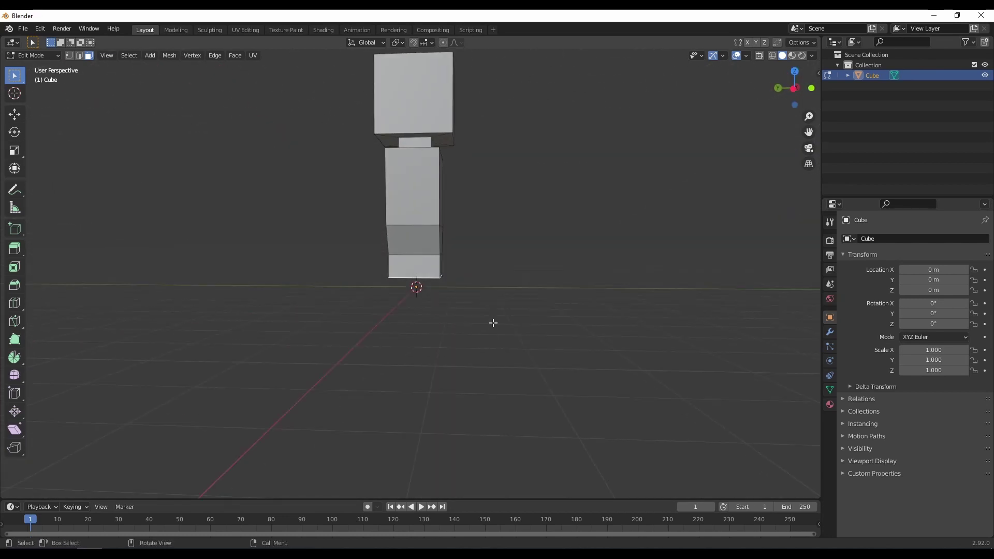
scroll(499, 293, up, 4)
mouse_move(523, 229)
middle_down()
mouse_move(513, 238)
mouse_move(521, 236)
middle_up()
key(s)
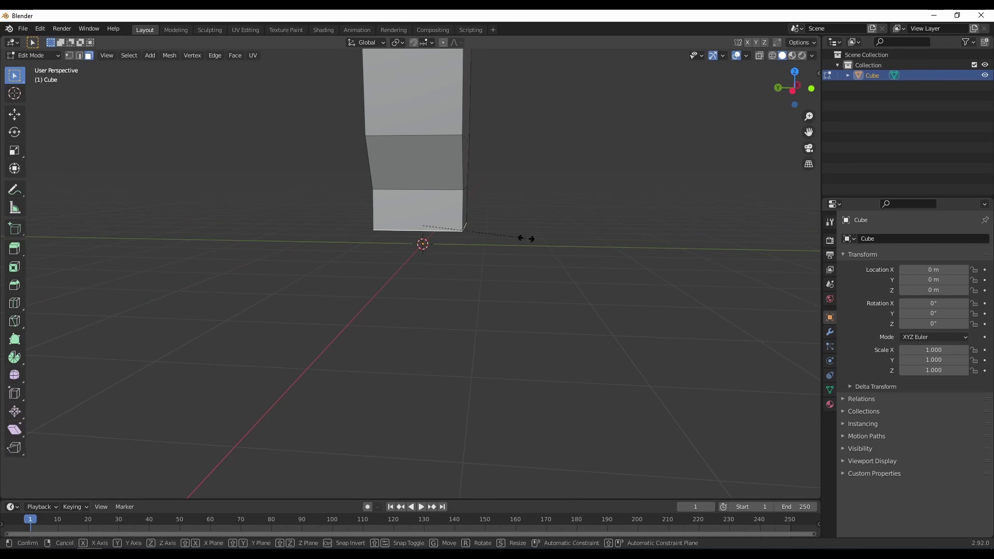
key(y)
click(519, 237)
key(g)
key(y)
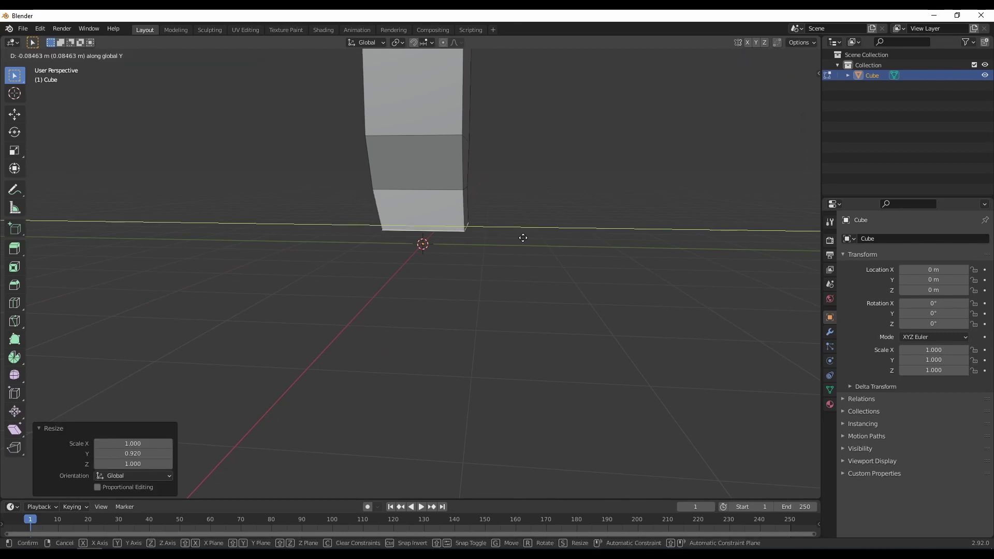
click(523, 238)
Select the ring of faces around the tapered waist section and move it about -0.099 m along Y
middle_drag(523, 238, 466, 202)
click(464, 202)
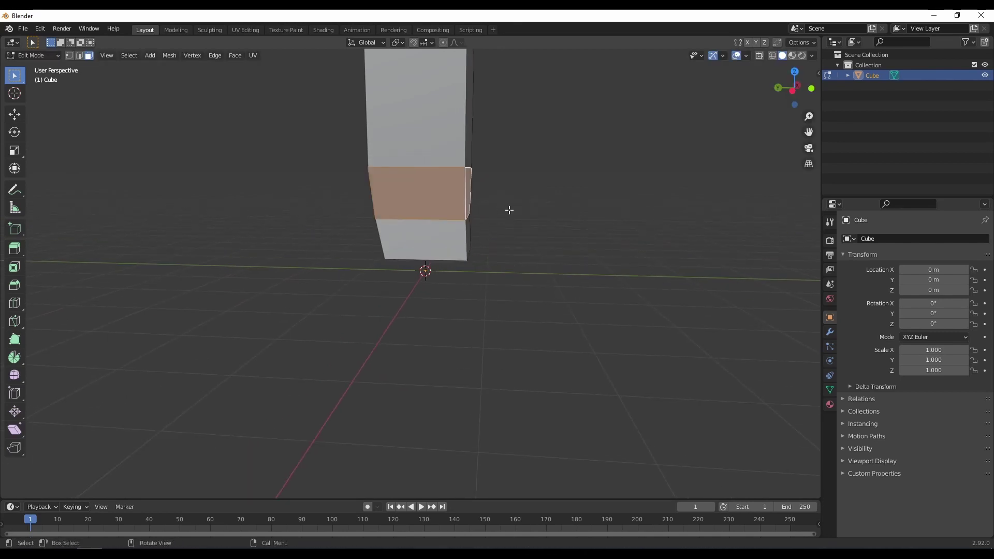
key(y)
click(515, 211)
scroll(515, 211, down, 4)
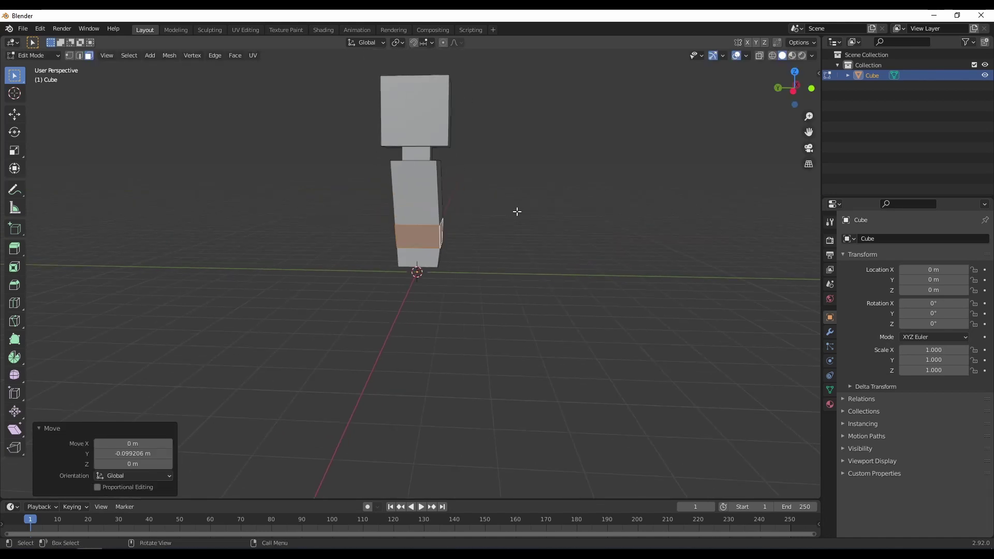
Select an edge at the torso's waist and shift it along Y
middle_drag(528, 271, 424, 270)
scroll(484, 265, up, 2)
key(2)
click(469, 273)
key(g)
key(y)
click(504, 273)
Select the edge loop around the waist and raise it about 0.21 m along Z
alt+click(426, 274)
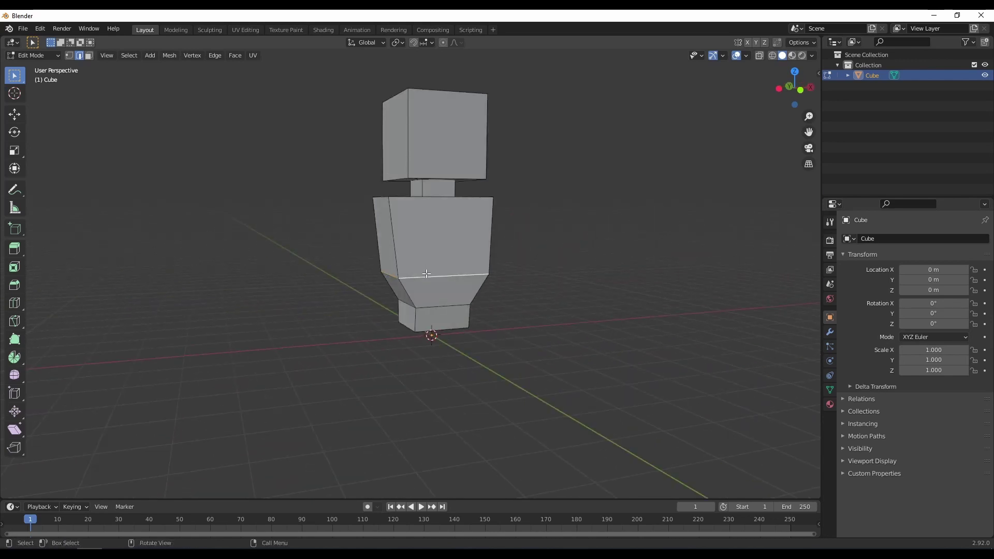
key(g)
key(Escape)
key(g)
key(z)
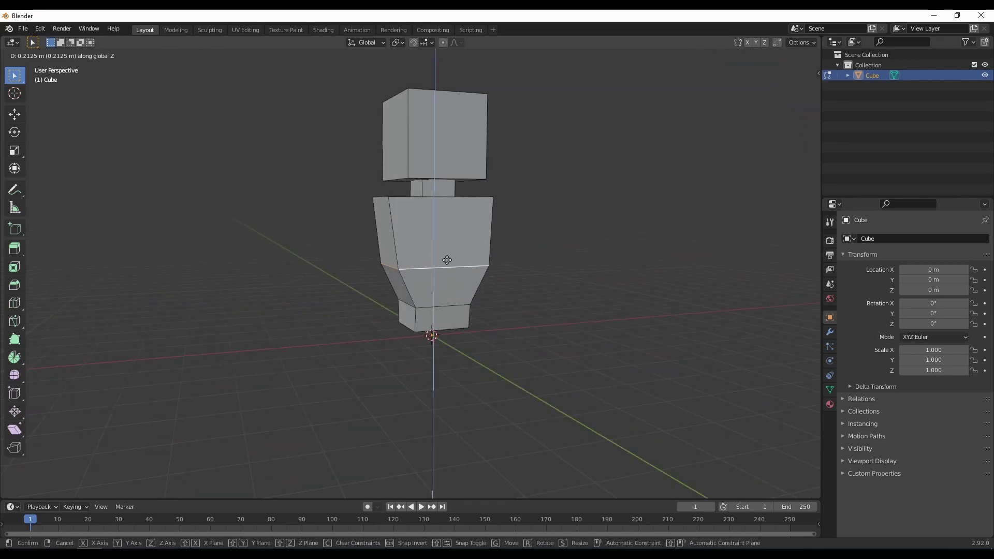
click(447, 259)
Select the hip block's bottom face and lower it about 0.22 m along Z
mouse_move(447, 258)
middle_down()
mouse_move(426, 278)
mouse_move(466, 273)
mouse_move(439, 295)
mouse_move(493, 243)
mouse_move(450, 243)
mouse_move(452, 262)
middle_up()
scroll(465, 261, up, 4)
click(440, 241)
key(3)
click(437, 242)
key(t)
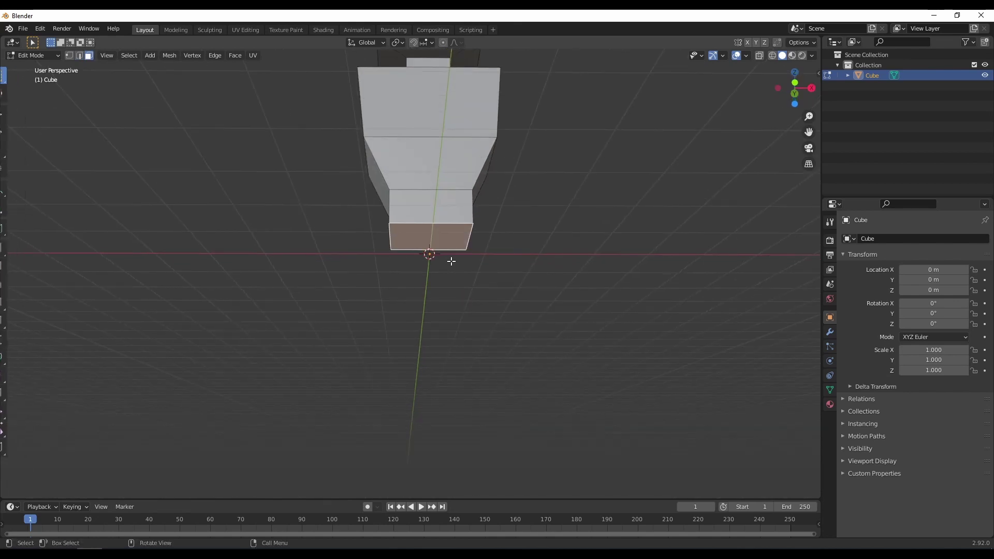
key(t)
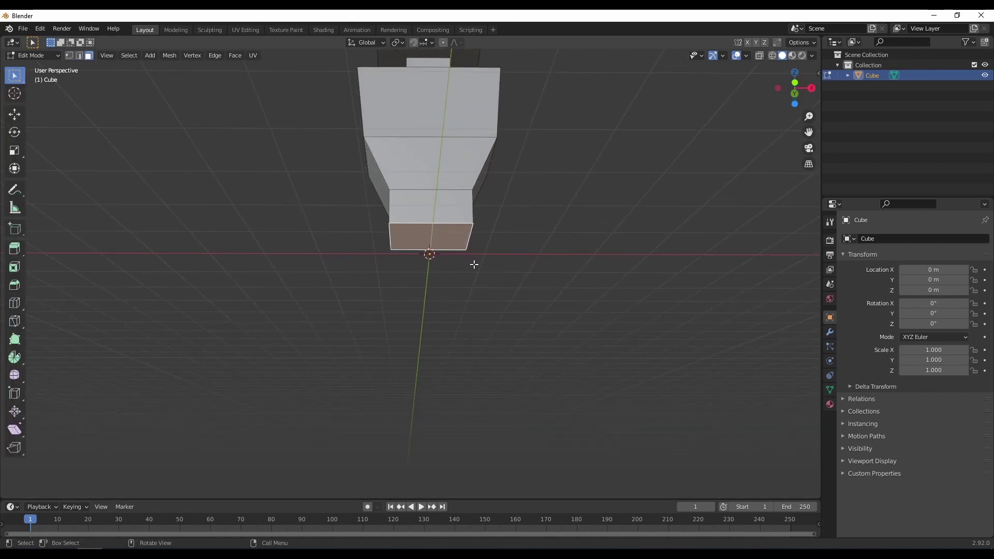
middle_drag(484, 245, 466, 230)
key(g)
key(z)
click(518, 271)
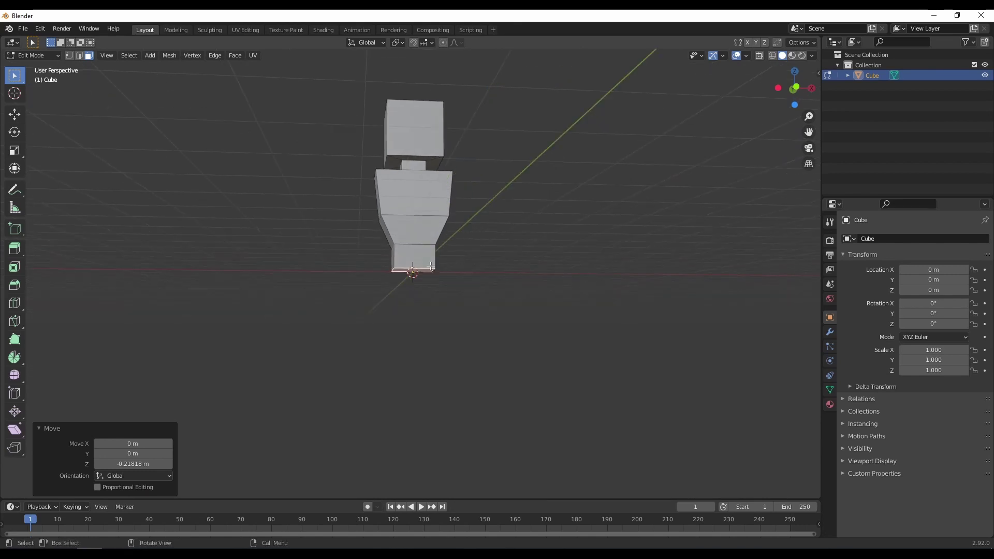
Add two evenly spaced vertical loop cuts through the whole body, leaving them unslid
middle_drag(464, 273, 434, 223)
scroll(434, 221, up, 3)
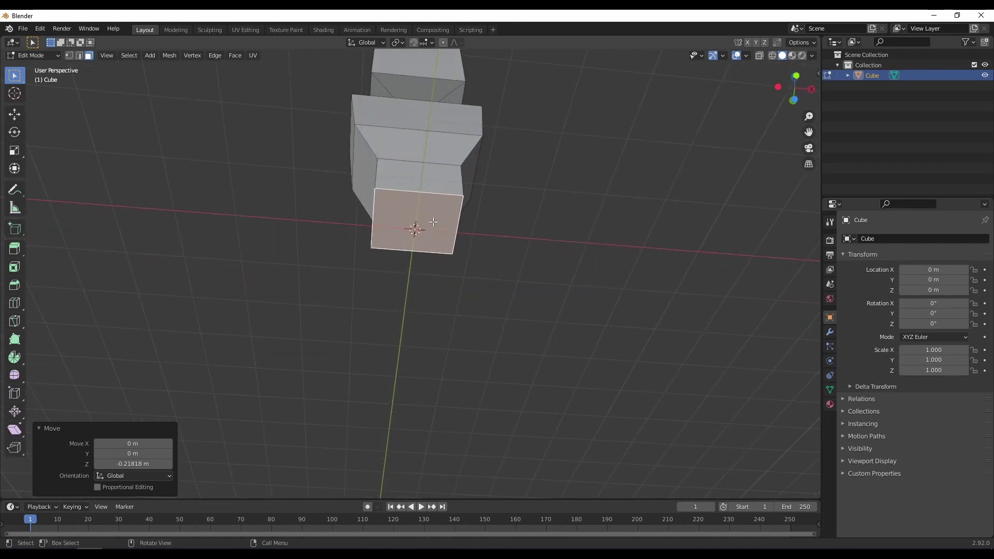
middle_drag(546, 208, 430, 227)
key(ctrl+r)
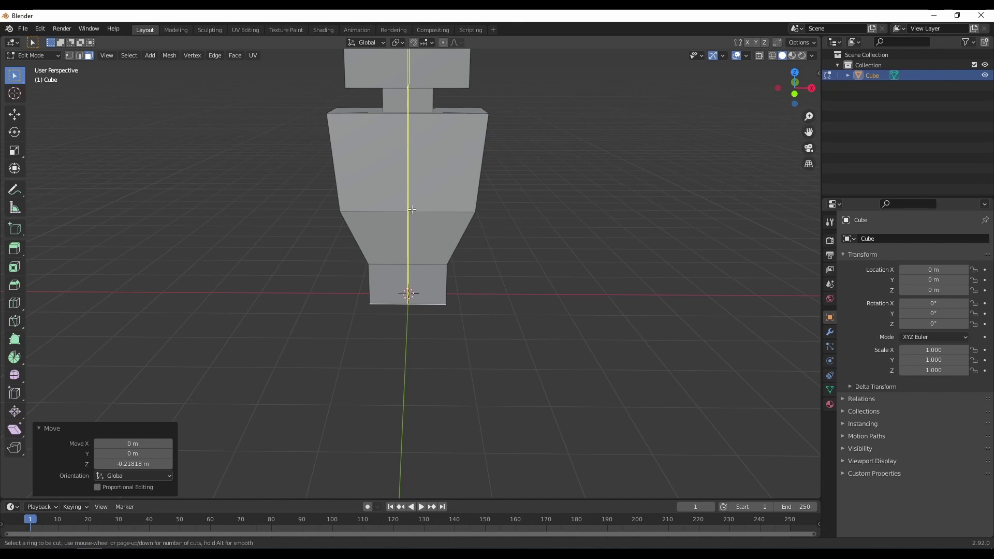
scroll(416, 209, up, 1)
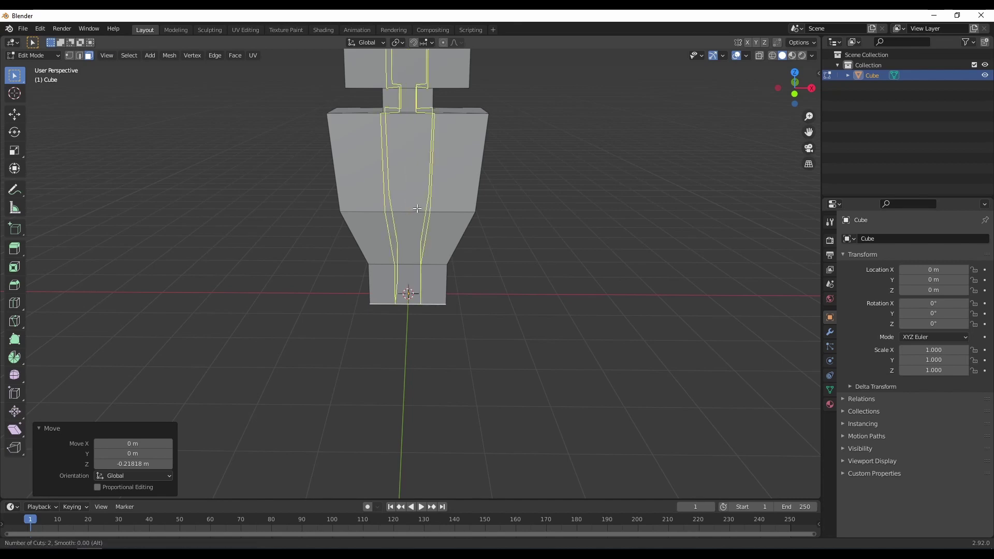
click(417, 208)
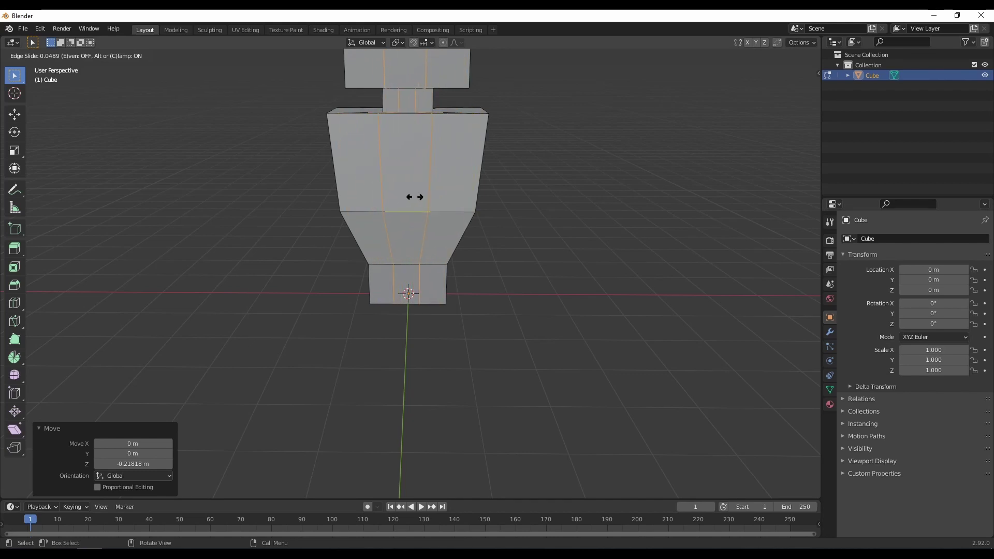
right_click(427, 200)
Select the two outer bottom faces of the hips and extrude them down about 3.77 m from the front view as legs
middle_drag(508, 241, 518, 298)
key(3)
click(481, 193)
shift+click(402, 184)
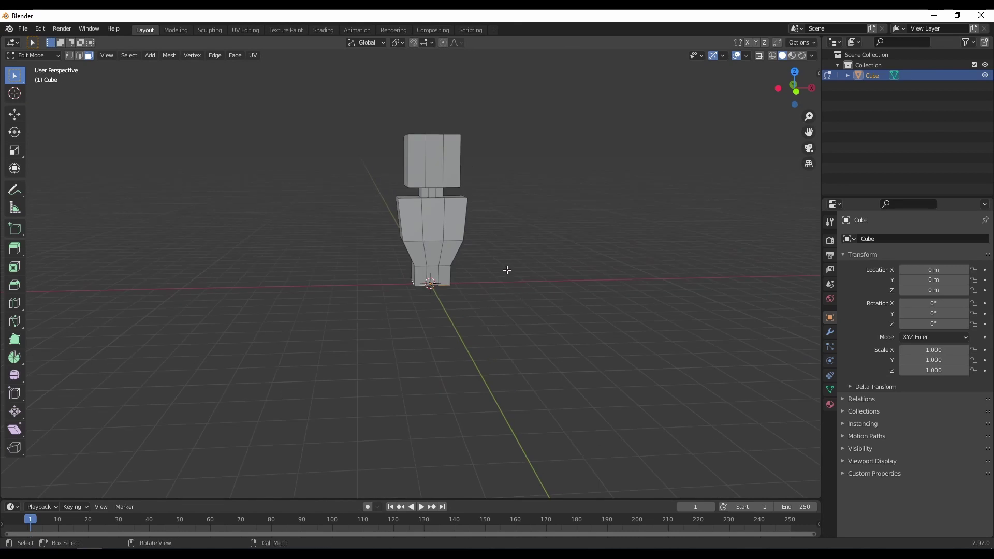
key(KP_1)
scroll(522, 223, up, 4)
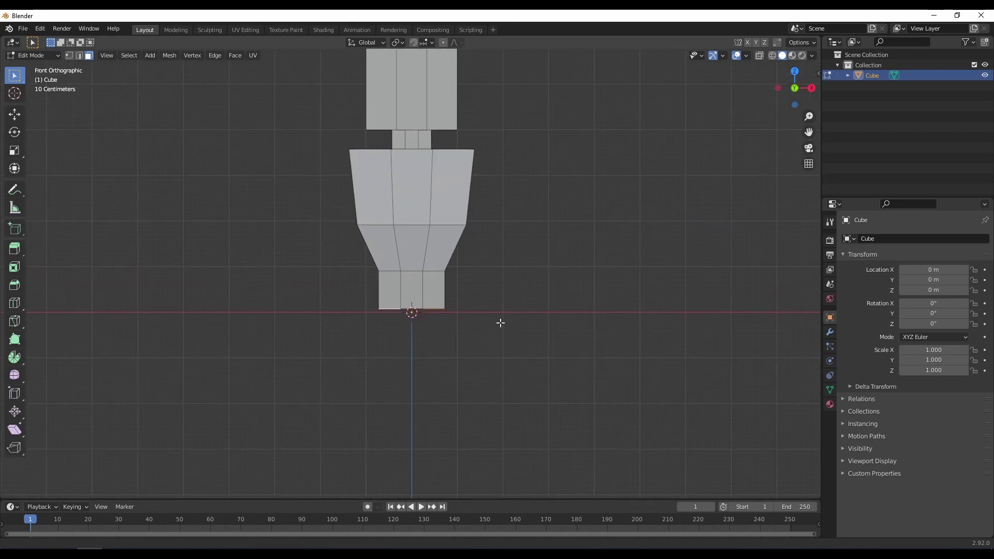
key(e)
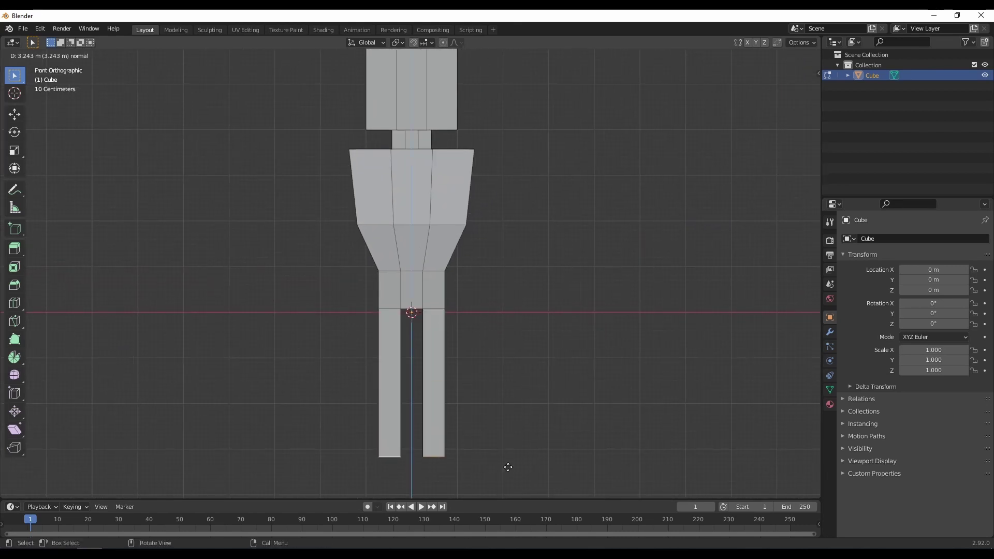
click(506, 486)
Add one horizontal loop cut around the upper torso, slid by a factor of about -0.2
middle_drag(506, 466, 451, 250)
scroll(488, 228, up, 1)
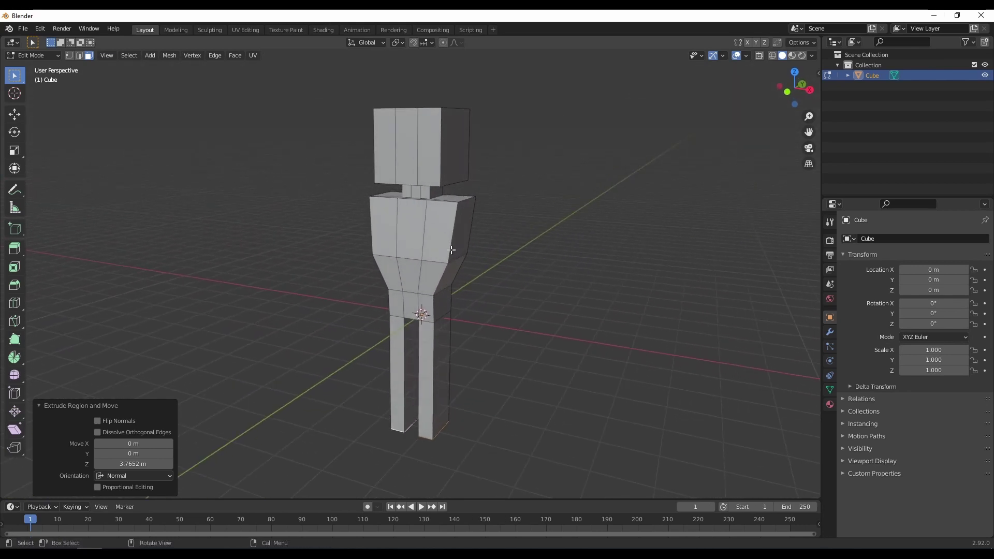
key(ctrl+r)
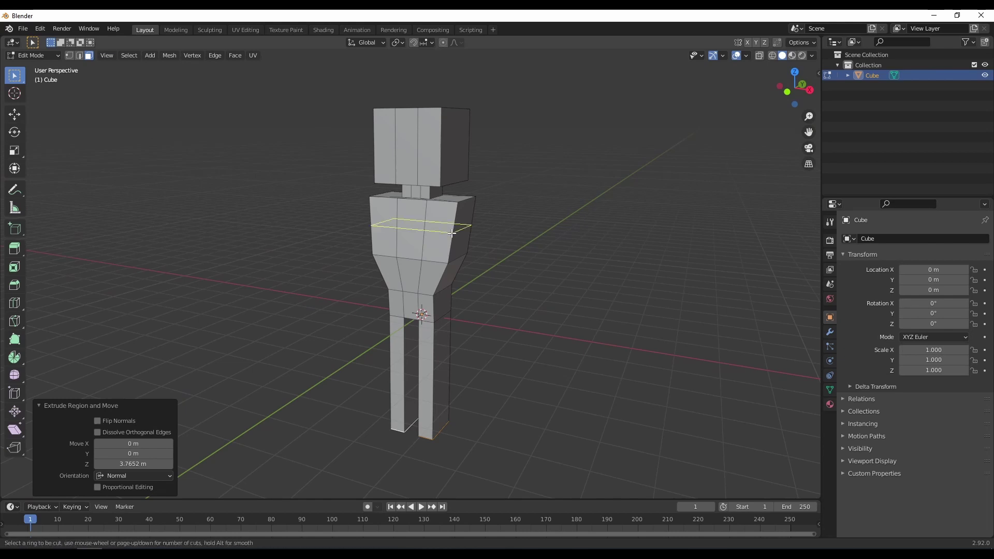
click(452, 233)
click(454, 239)
scroll(498, 238, up, 1)
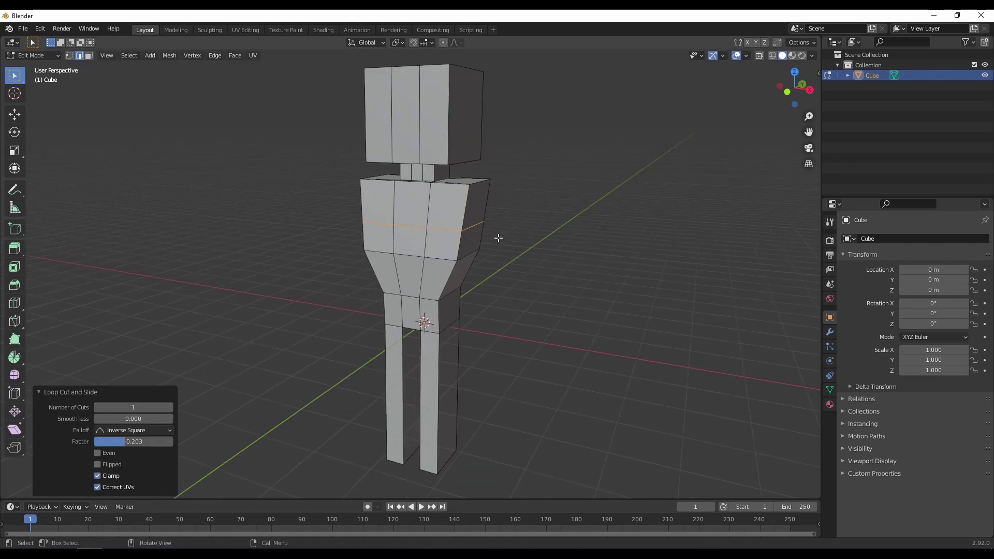
Select the two outer side faces of the upper torso and extrude them along their normals by about 3.63 m as arms
key(3)
click(473, 211)
middle_drag(448, 243, 422, 244)
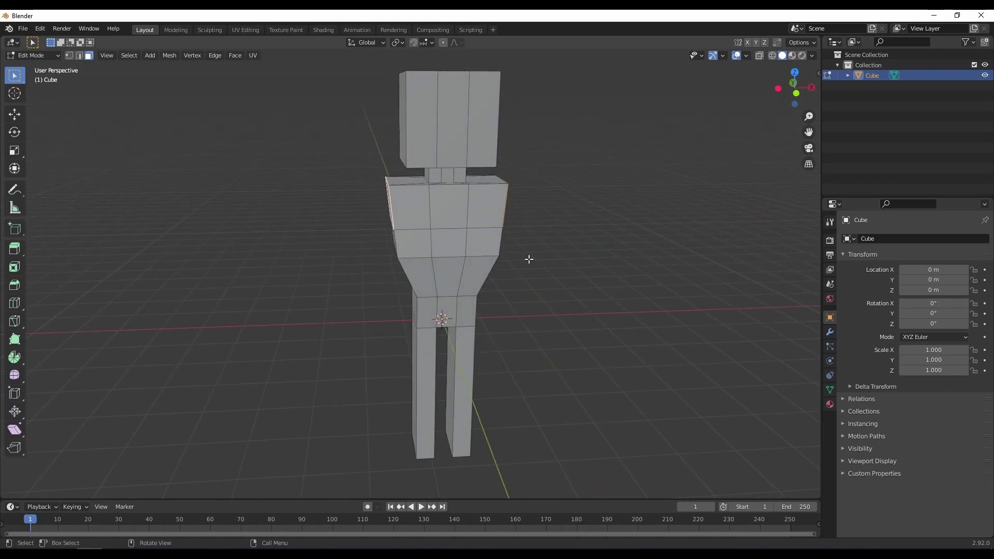
middle_drag(530, 259, 498, 256)
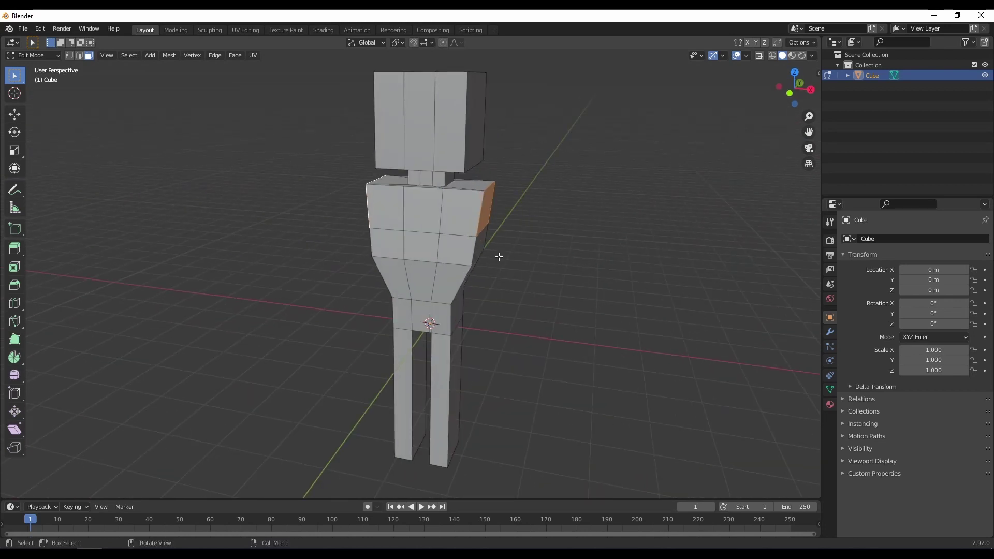
key(alt+e)
click(496, 259)
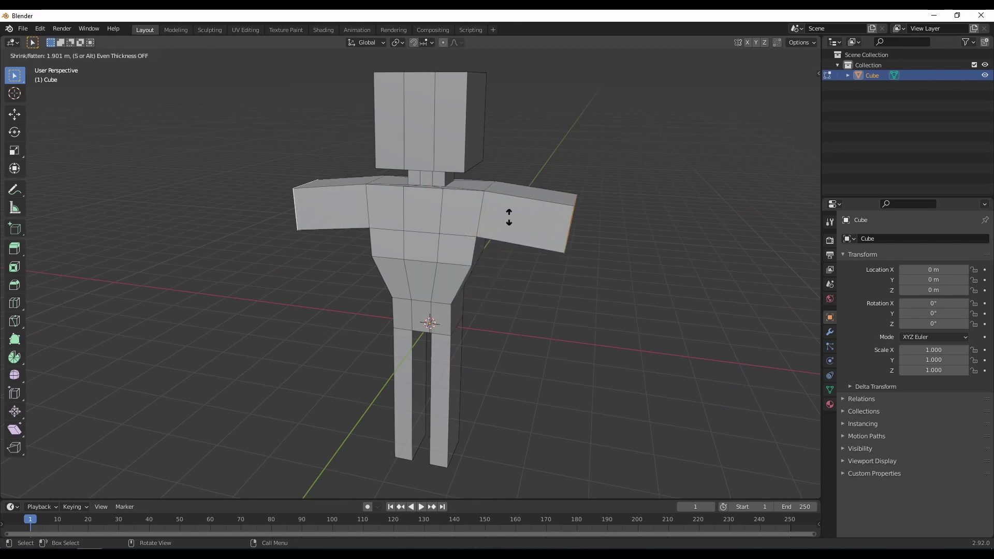
click(543, 181)
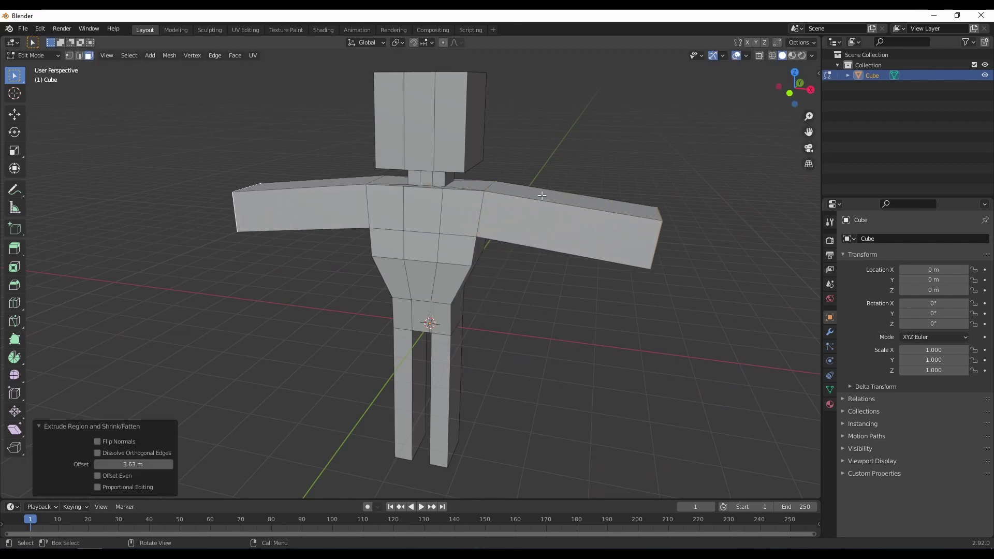
Add two evenly spaced loop cuts across each arm
scroll(573, 228, down, 4)
scroll(574, 227, up, 2)
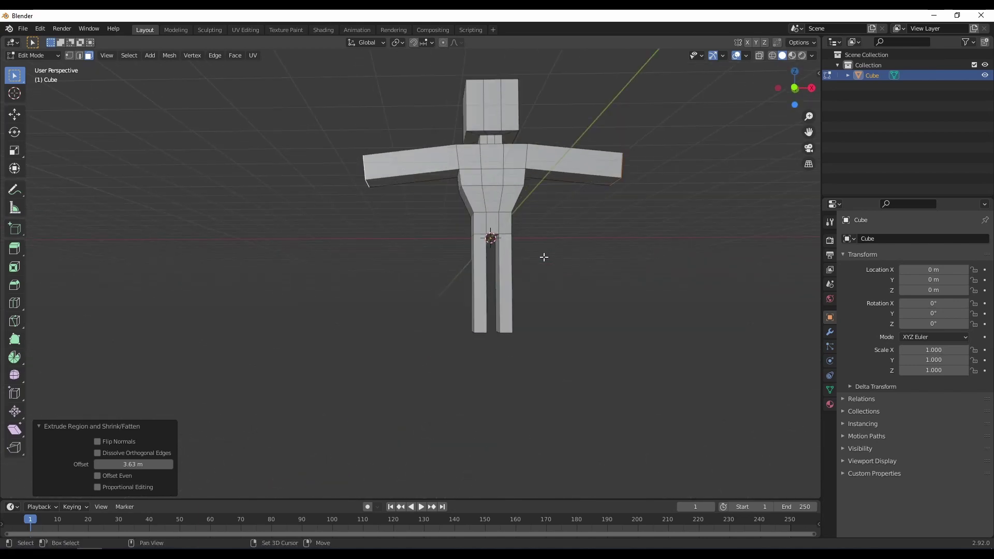
middle_drag(544, 256, 440, 267)
scroll(472, 317, up, 2)
middle_drag(525, 255, 468, 338)
scroll(536, 258, down, 3)
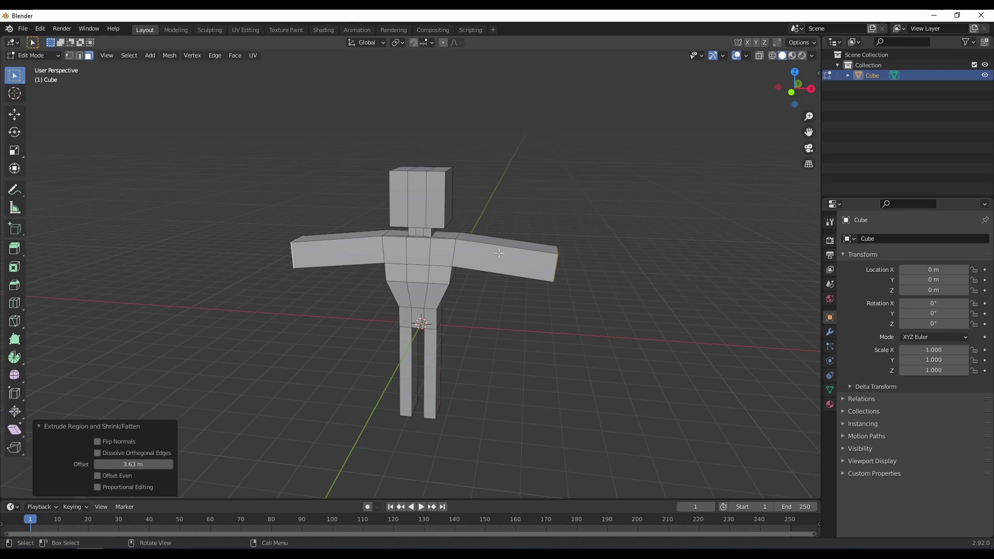
middle_drag(501, 254, 526, 259)
middle_drag(526, 260, 522, 261)
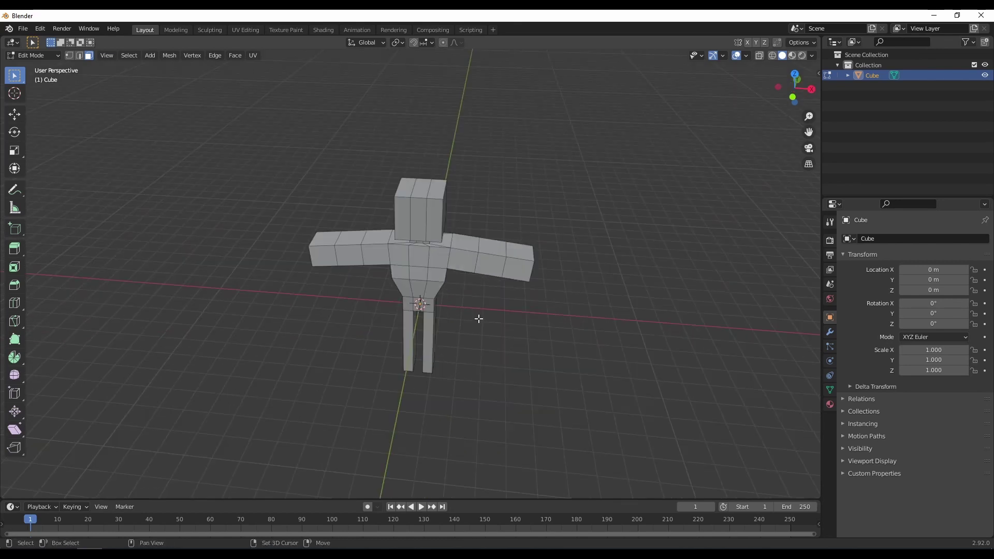
Select the front face at the end of one arm and enable X-axis mirror editing
shift+middle_drag(477, 318, 448, 276)
scroll(473, 338, up, 2)
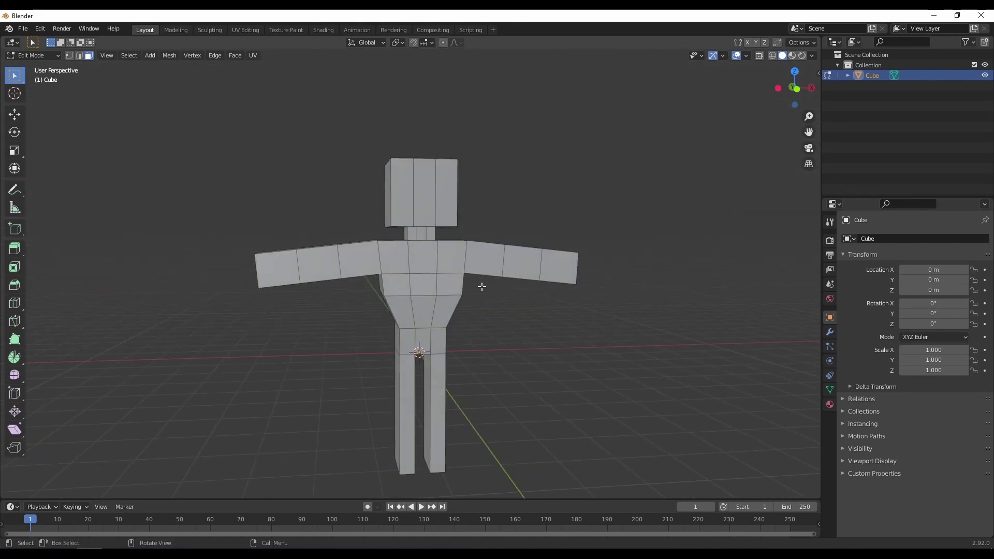
middle_drag(546, 181, 499, 231)
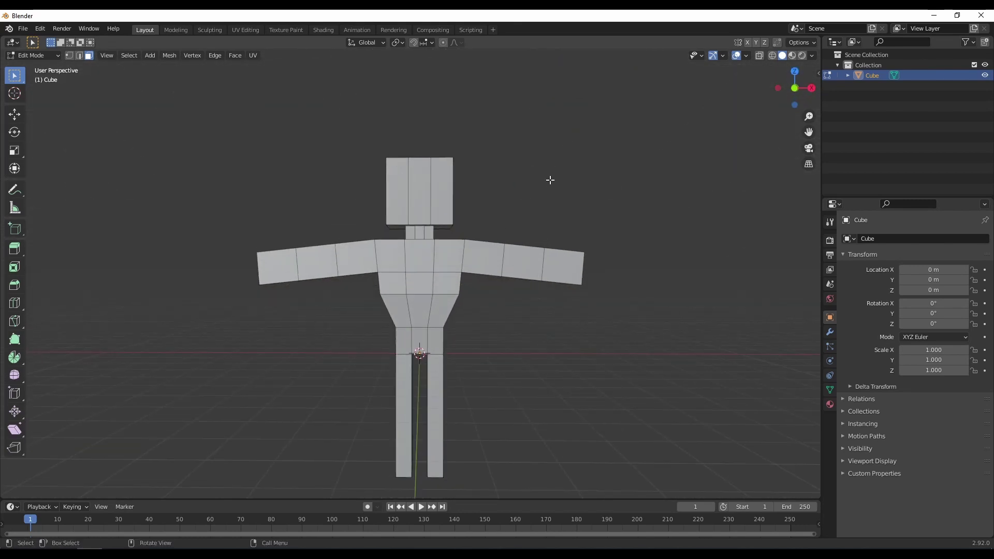
middle_drag(550, 179, 579, 179)
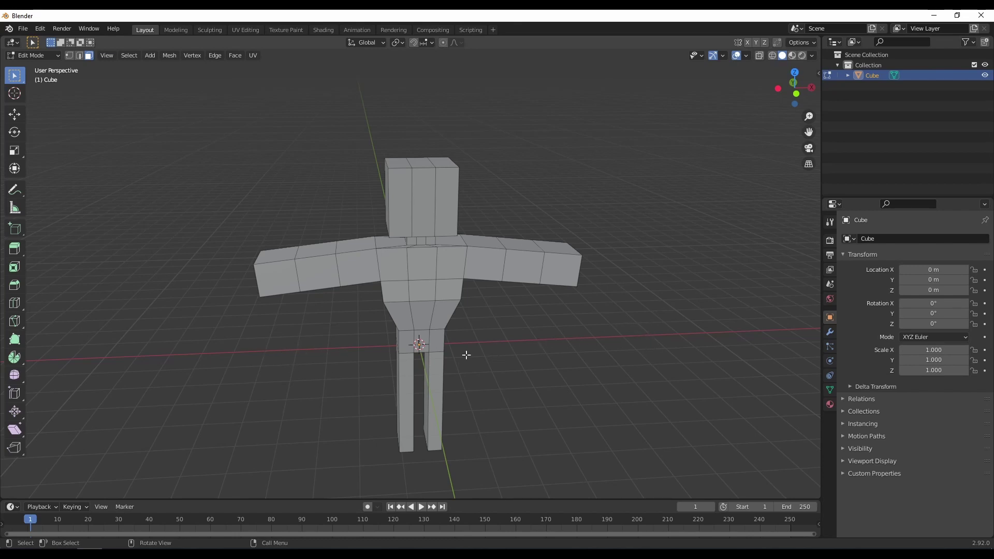
middle_drag(570, 340, 547, 336)
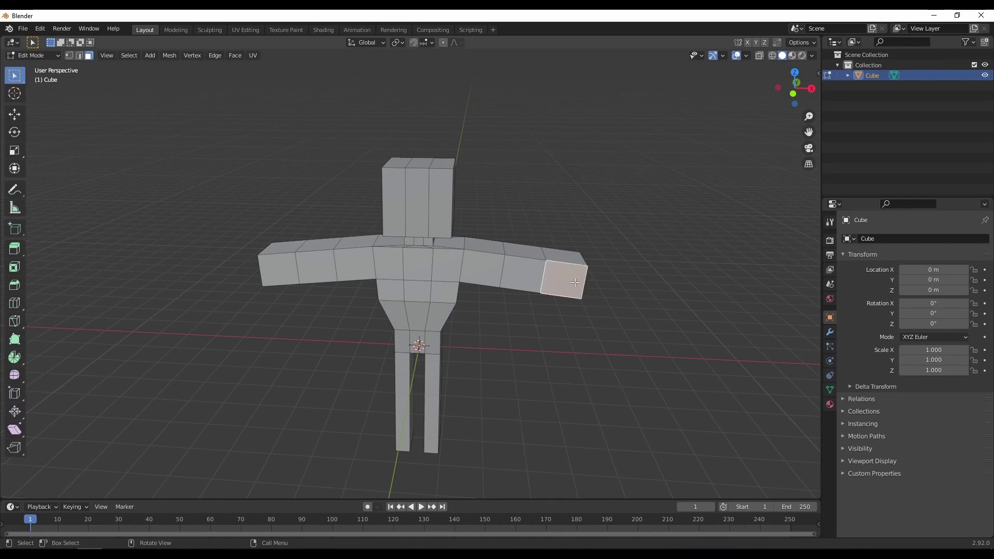
click(282, 269)
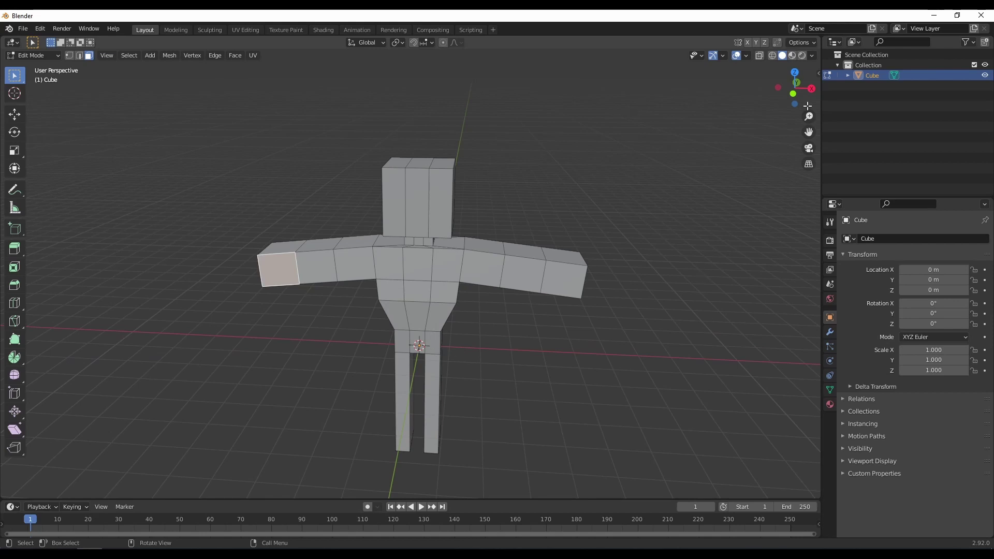
click(748, 42)
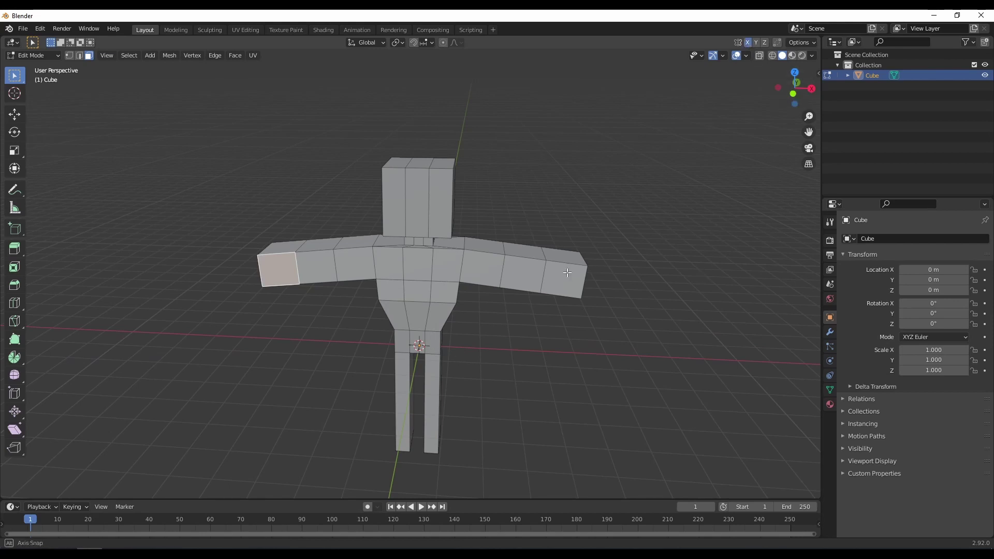
Try moving the arm's front end face outward with mirrored editing
middle_drag(588, 270, 527, 295)
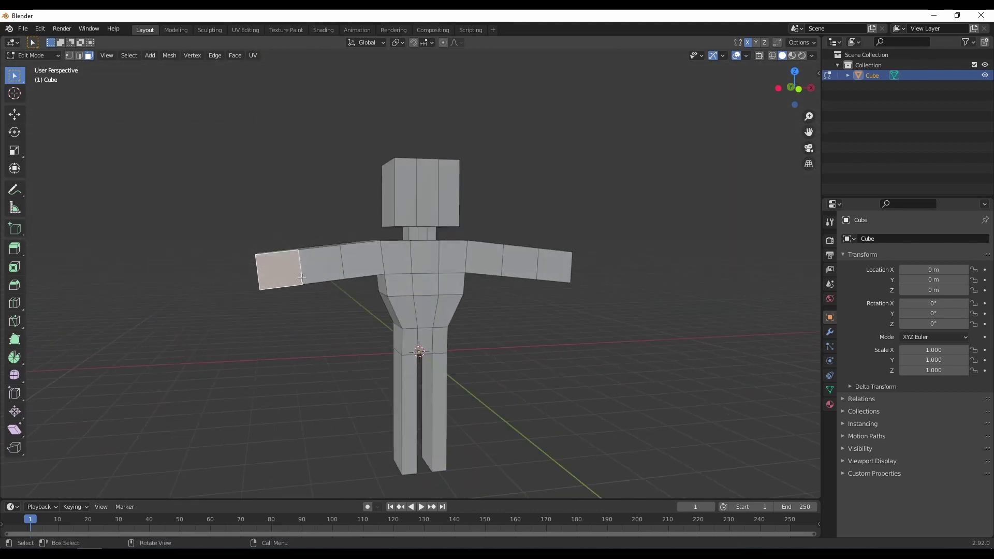
click(323, 263)
click(284, 272)
key(g)
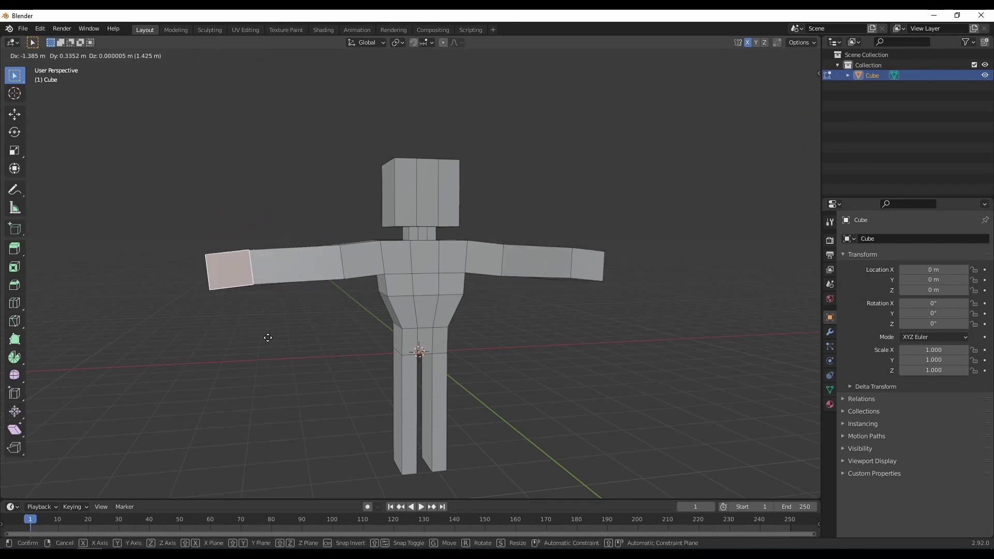
click(369, 360)
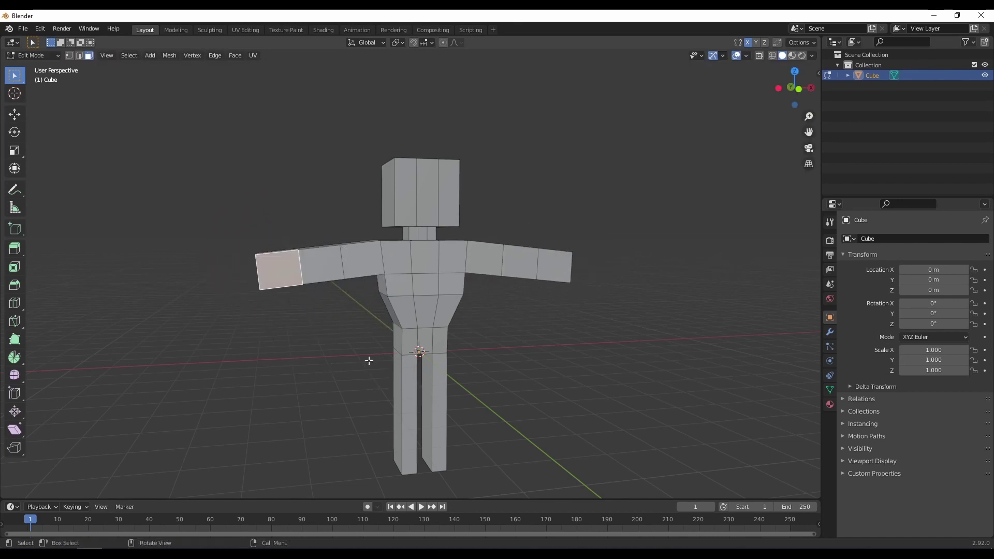
Scale the outer end face of the arm with mirroring on to shape the hands
middle_drag(587, 367, 583, 279)
key(s)
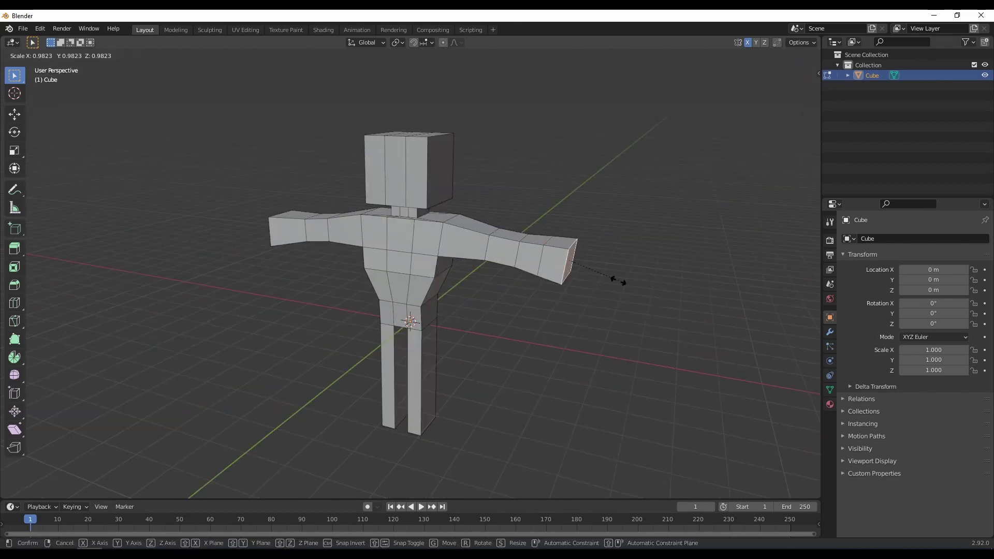
right_click(618, 280)
Add a horizontal loop cut around the hips
key(ctrl+r)
click(373, 248)
middle_drag(373, 248, 544, 322)
scroll(459, 309, up, 2)
key(ctrl+r)
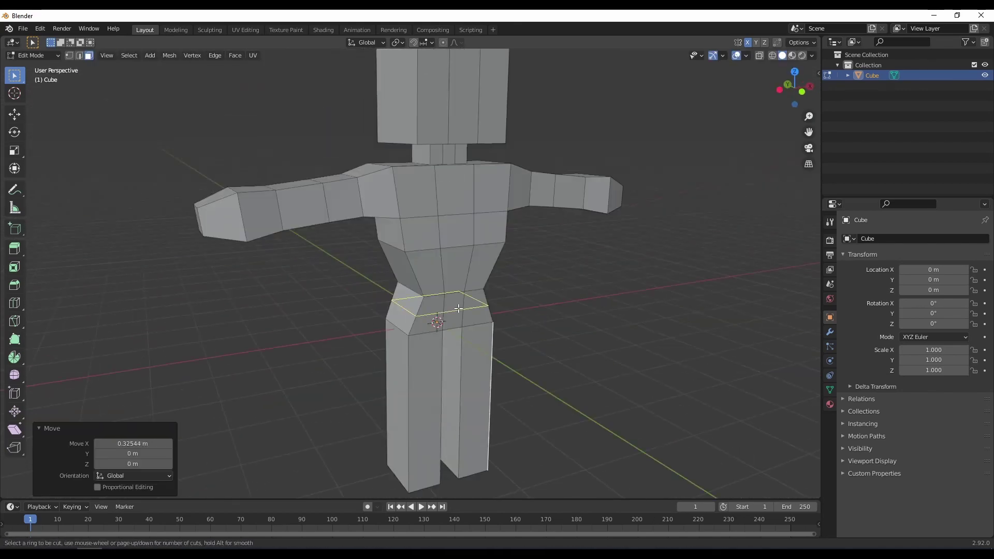
click(459, 308)
click(438, 332)
Extrude the feet from the lower legs and lower their front top edges about 0.2 m along Z
middle_drag(438, 331, 478, 281)
key(2)
click(444, 272)
key(e)
click(460, 272)
scroll(478, 282, up, 3)
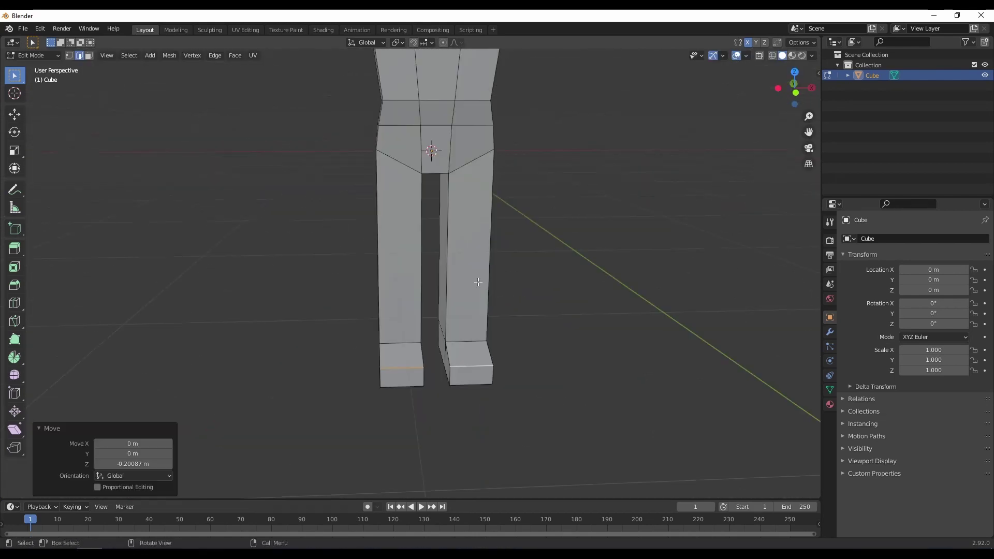
Scale the edge loops around the thighs to thicken them slightly, including along Y
middle_drag(412, 242, 466, 244)
key(s)
key(y)
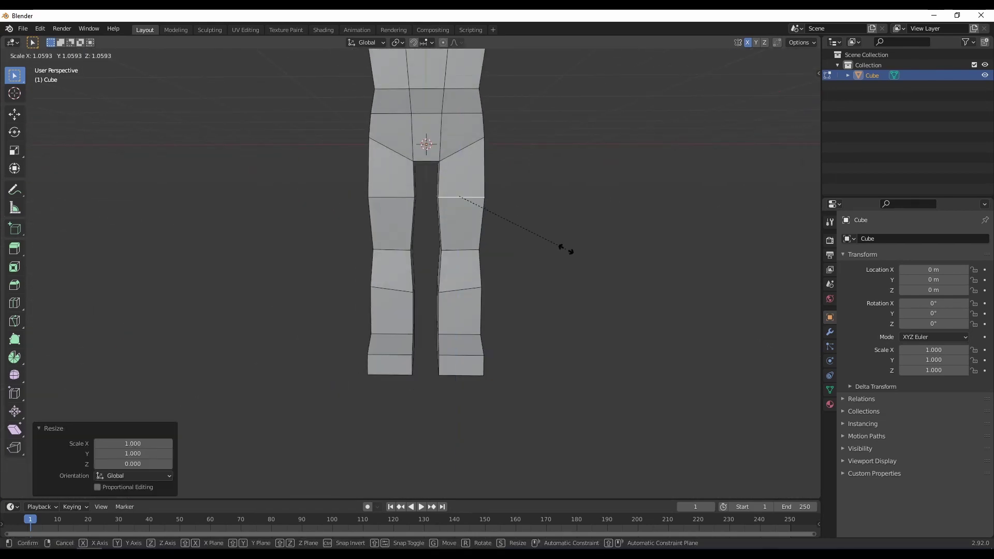
click(573, 251)
middle_drag(573, 251, 443, 228)
Move the back faces of the heels about -0.24 m along Y
key(g)
key(y)
click(428, 269)
middle_drag(428, 269, 477, 291)
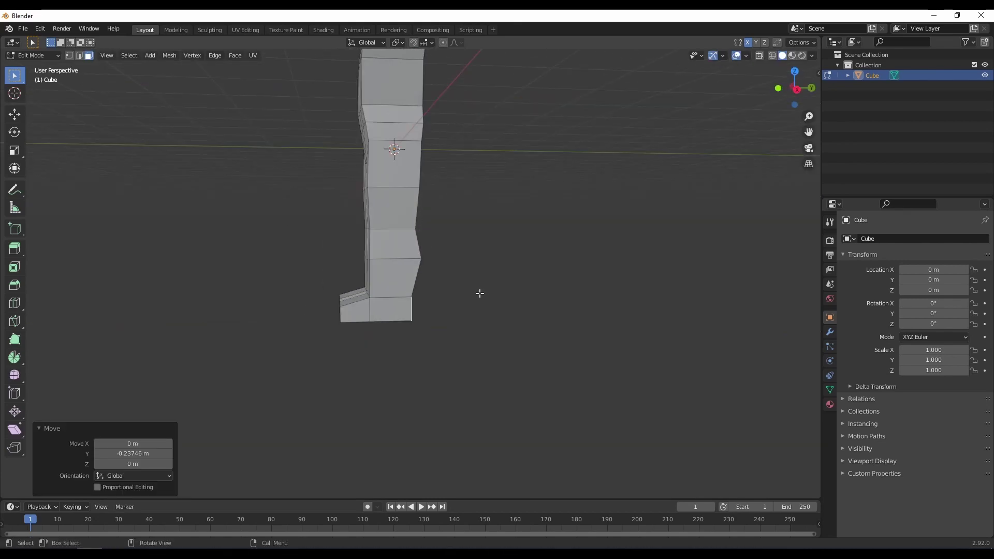
Box-select the lower part of the figure from the side view and refine its profile with moves and scaling along Y
key(KP_3)
drag(460, 348, 304, 302)
key(g)
key(y)
click(497, 195)
middle_drag(498, 195, 424, 269)
key(g)
key(y)
key(s)
key(y)
click(461, 303)
Add a loop cut to the figure, then select an edge loop and scale it to round the form
key(ctrl+r)
click(497, 289)
key(2)
alt+click(483, 290)
key(s)
click(483, 290)
scroll(513, 295, down, 3)
key(3)
Add another loop cut to the body and shift the selected geometry along X
key(ctrl+r)
click(456, 249)
key(g)
key(x)
click(462, 252)
Select the vertical edge path along the inner leg and move it along X
key(ctrl+r)
click(425, 269)
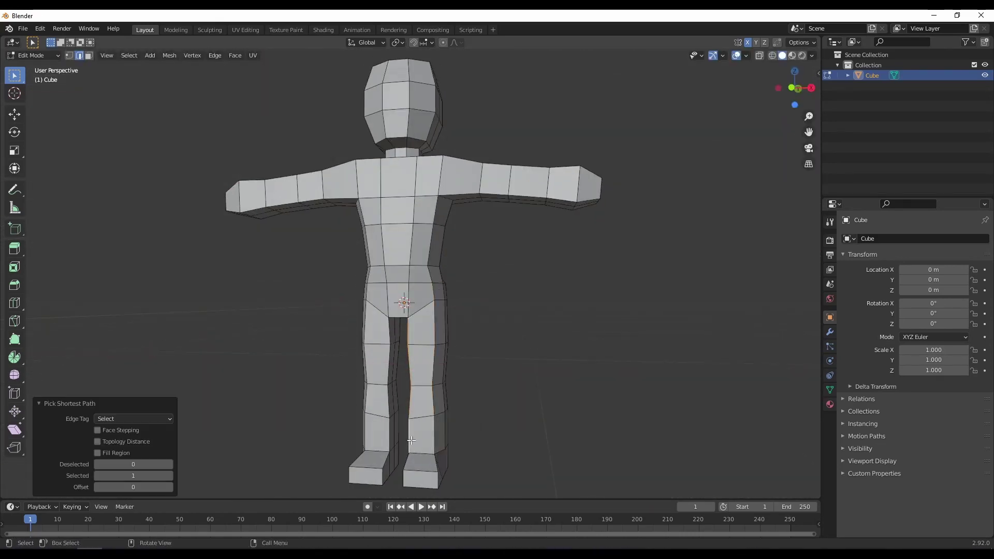
key(g)
key(x)
click(430, 328)
middle_drag(430, 327, 523, 440)
scroll(433, 362, up, 4)
Insert one more loop cut in the mesh and adjust its position along X
key(ctrl+r)
click(434, 387)
key(g)
key(x)
click(434, 386)
scroll(434, 386, down, 3)
Select edge paths on the figure and move them along Y and Z to smooth the blocky shape
key(g)
key(y)
ctrl+click(551, 274)
key(g)
key(z)
middle_drag(518, 290, 383, 290)
click(551, 290)
click(381, 275)
key(g)
key(z)
click(292, 320)
Refine the figure's outline with a free move and further edge adjustments along Z and X
middle_drag(291, 320, 411, 266)
key(g)
click(395, 271)
key(Tab)
key(Tab)
key(g)
key(z)
ctrl+click(466, 290)
key(g)
key(x)
click(466, 290)
key(Tab)
key(Tab)
scroll(535, 346, up, 3)
middle_drag(535, 347, 472, 293)
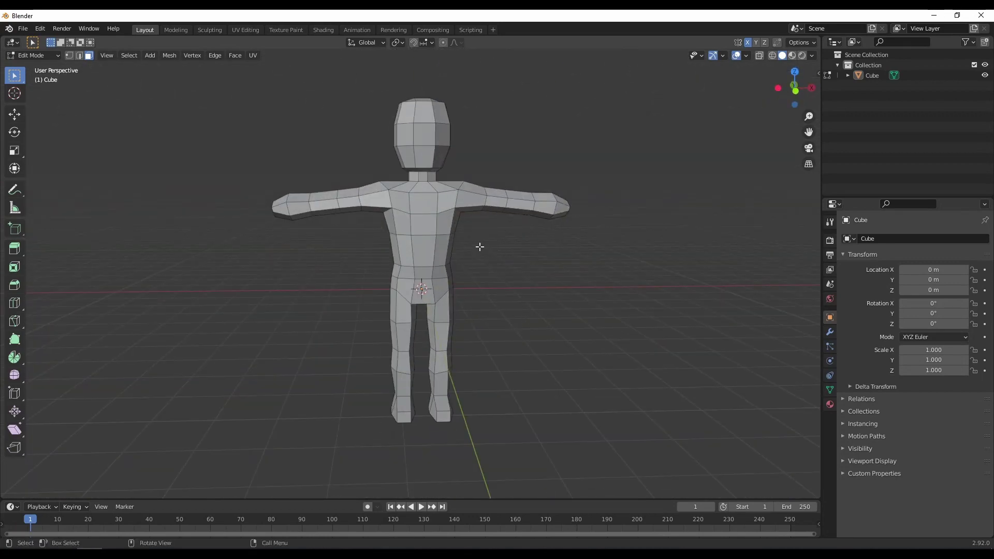
Add a new cube, move it about 7.87 m along X beside the figure, and enter Edit Mode on it
key(Tab)
click(513, 260)
click(123, 56)
click(213, 80)
key(g)
key(x)
click(699, 313)
key(Tab)
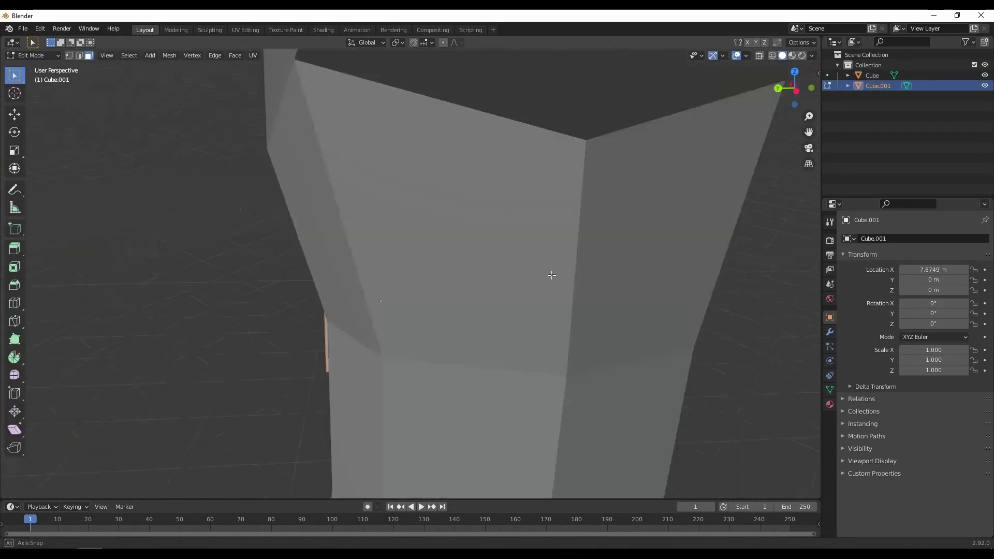
Activate the Bevel tool in edge select mode and select the new cube's rear top edge
middle_drag(550, 276, 413, 255)
click(416, 247)
click(80, 56)
click(20, 288)
click(413, 228)
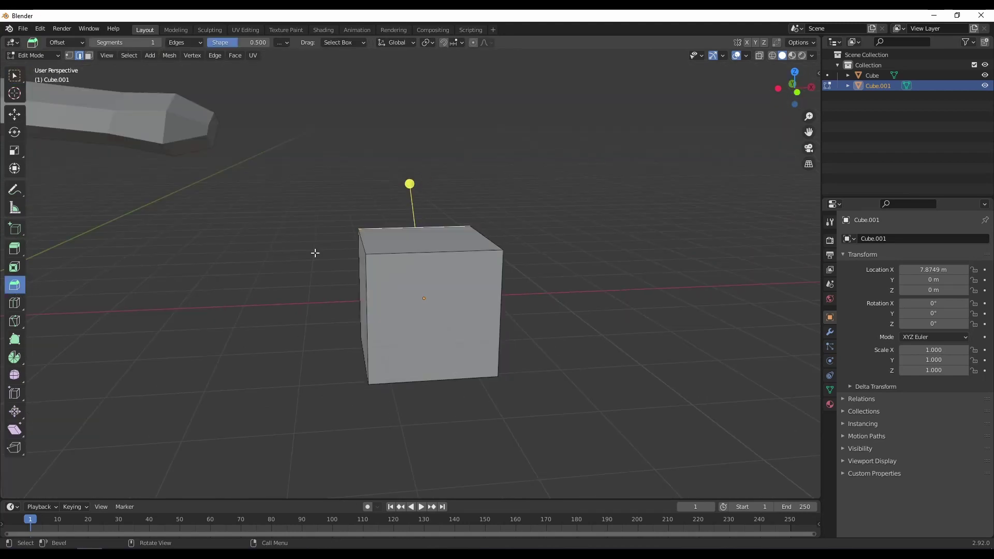
Return to the selection tool, add a second top edge to the selection, bevel both and increase the segments
click(15, 76)
shift+click(363, 242)
middle_drag(567, 233, 573, 262)
key(ctrl+b)
click(611, 259)
mouse_move(564, 305)
middle_down()
mouse_move(518, 272)
mouse_move(554, 316)
middle_up()
double_click(170, 342)
double_click(171, 341)
Undo the bevel on the cube's top edges
mouse_move(456, 394)
middle_down()
mouse_move(415, 360)
mouse_move(477, 298)
mouse_move(484, 316)
middle_up()
key(Tab)
key(ctrl+z)
key(ctrl+z)
key(ctrl+z)
key(ctrl+z)
Try a loop cut on the cube and scale a selected face, then undo these changes
key(ctrl+r)
click(383, 267)
click(89, 55)
click(386, 206)
key(s)
key(ctrl+z)
key(ctrl+z)
key(ctrl+z)
Select all of the cube's edges and bevel them with 9 segments, then adjust the bevel settings
click(79, 56)
key(a)
key(ctrl+b)
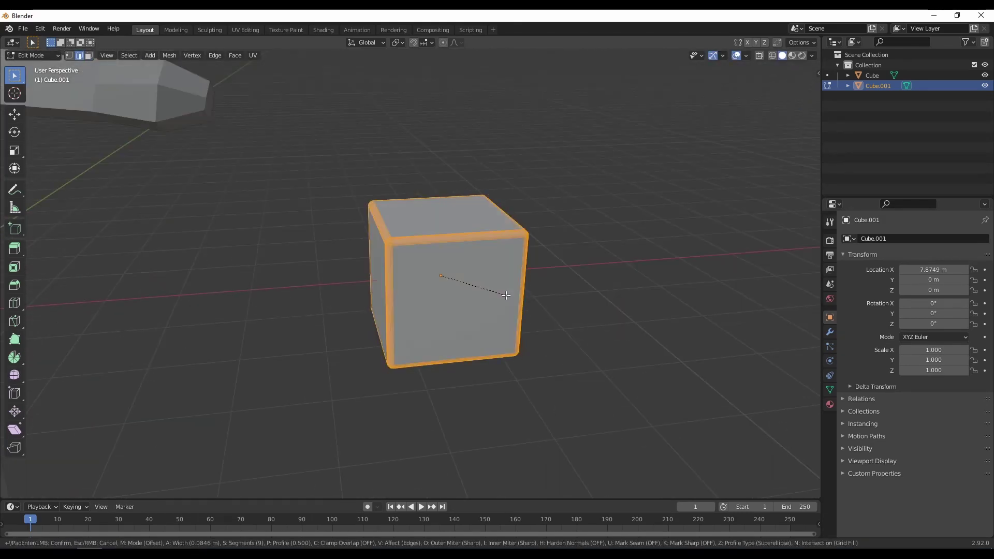
click(544, 306)
scroll(466, 301, up, 4)
drag(133, 341, 179, 341)
Undo the last bevel, bevel all of the cube's edges again as a wide single-segment chamfer, and return to Object Mode
key(ctrl+z)
middle_drag(457, 316, 417, 347)
key(ctrl+b)
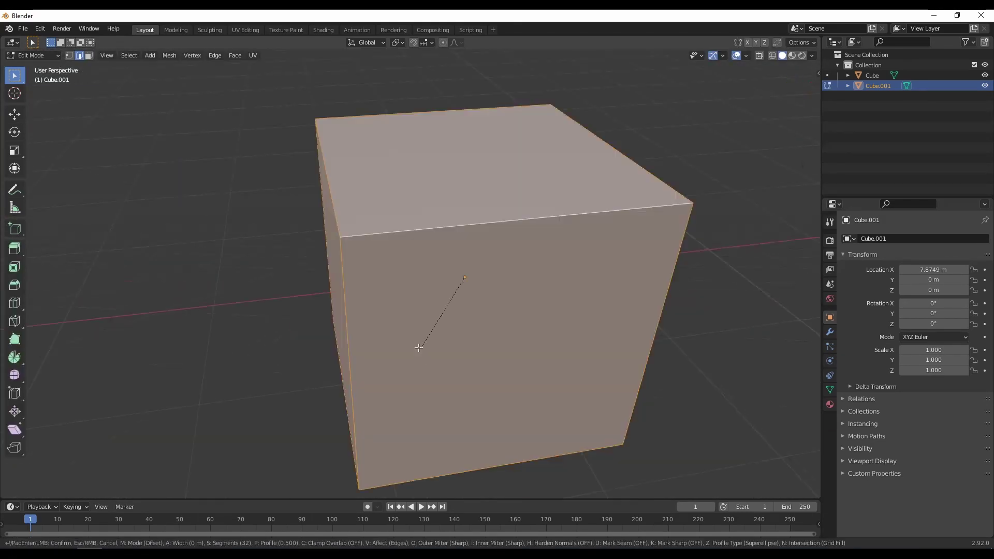
click(390, 381)
scroll(466, 331, down, 4)
middle_drag(482, 331, 481, 352)
key(Tab)
scroll(468, 299, down, 5)
middle_drag(468, 298, 439, 309)
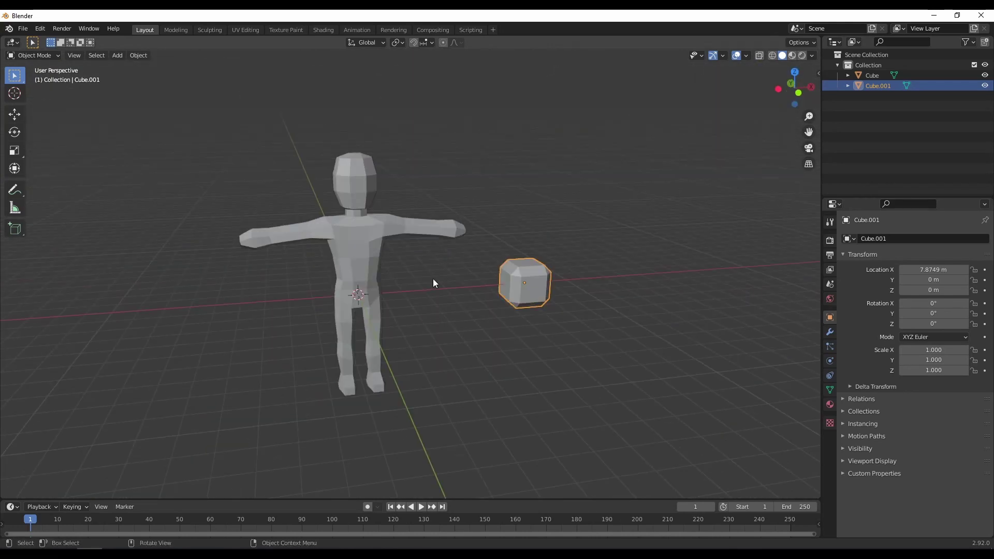
Select the human figure, view it from the front and side, then clear the selection
scroll(423, 275, up, 6)
mouse_move(422, 274)
middle_down()
mouse_move(505, 300)
mouse_move(438, 307)
mouse_move(436, 348)
mouse_move(477, 365)
mouse_move(492, 336)
mouse_move(442, 268)
middle_up()
click(436, 348)
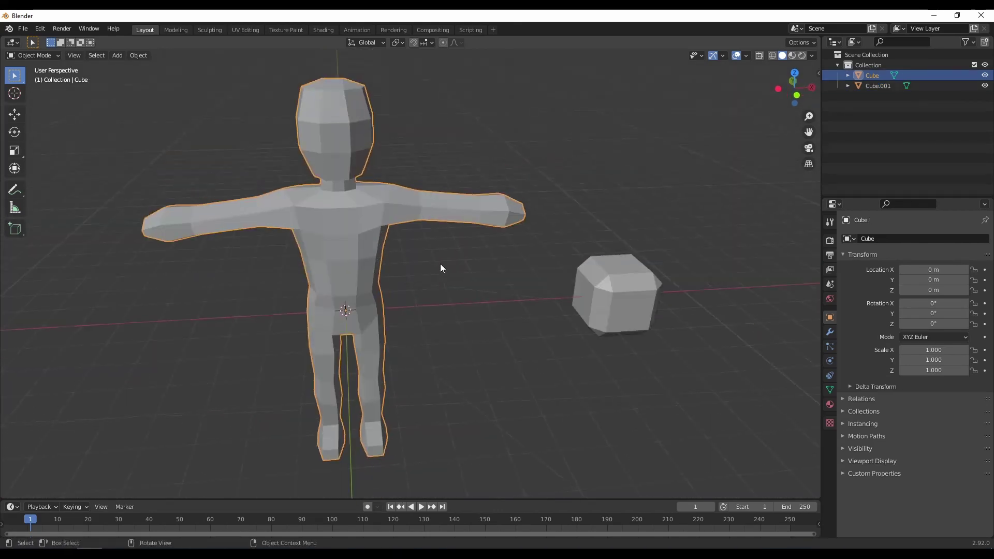
middle_drag(491, 317, 489, 311)
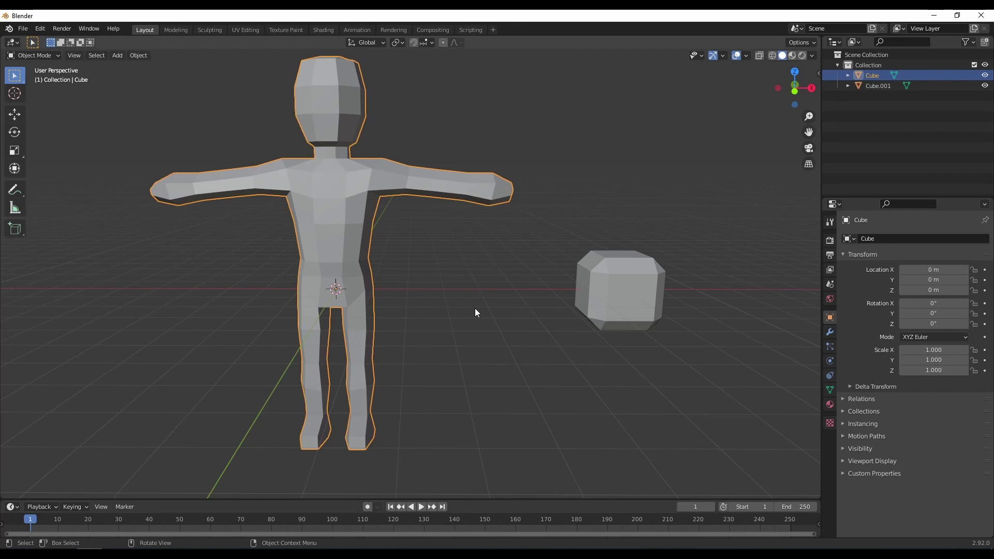
shift+middle_drag(566, 243, 577, 257)
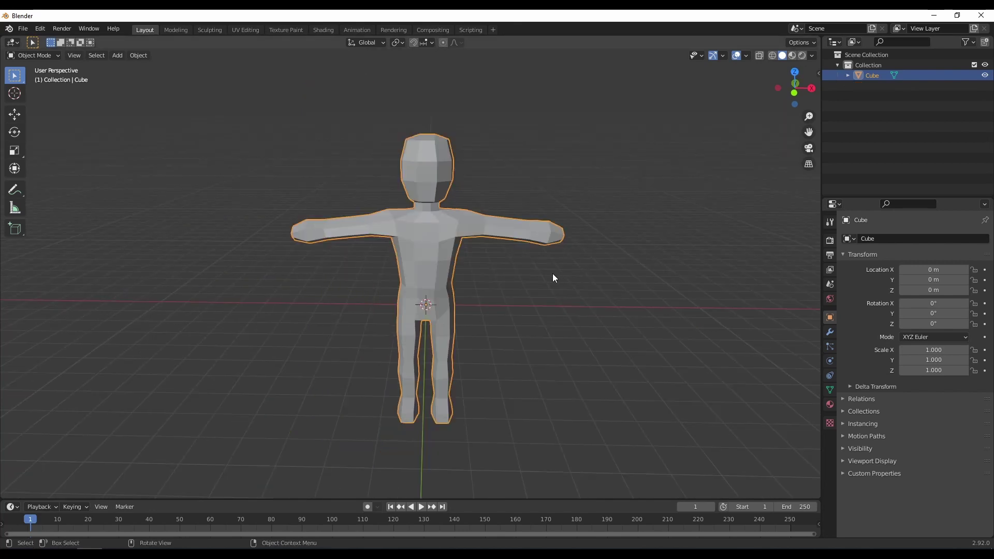
middle_drag(552, 273, 504, 274)
click(502, 256)
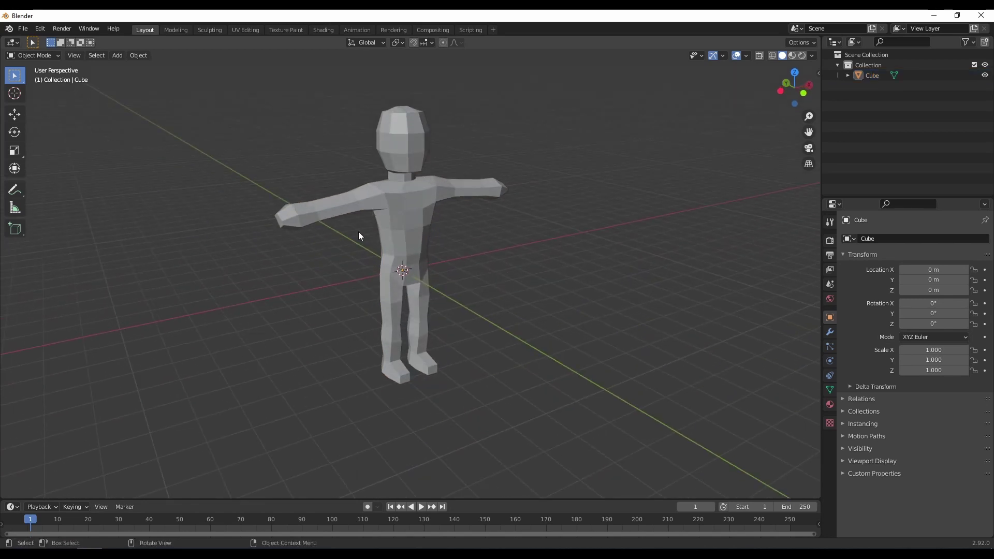
Examine the human figure's mesh layout in Edit Mode from several angles
middle_drag(472, 239, 410, 266)
middle_drag(480, 248, 495, 324)
key(Tab)
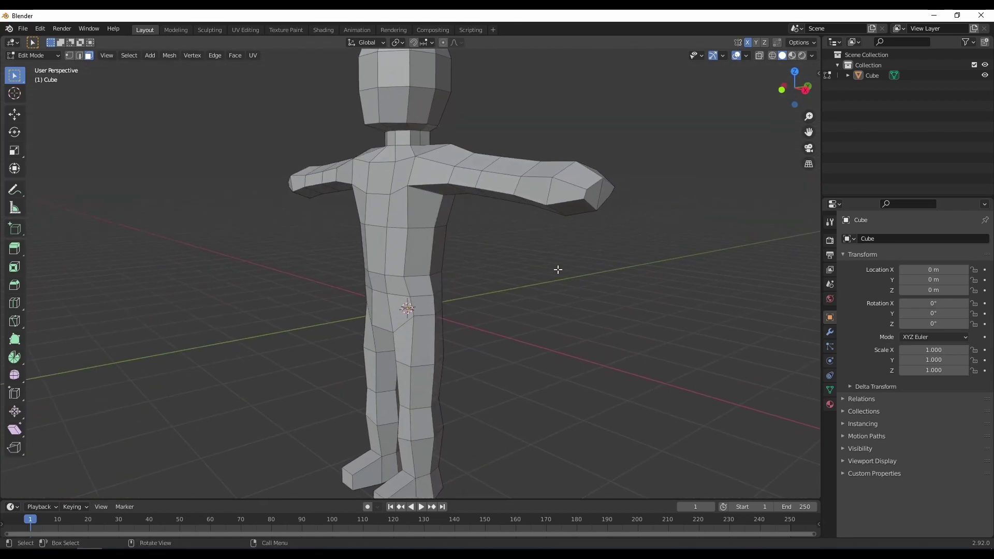
middle_drag(558, 269, 496, 339)
scroll(601, 280, down, 3)
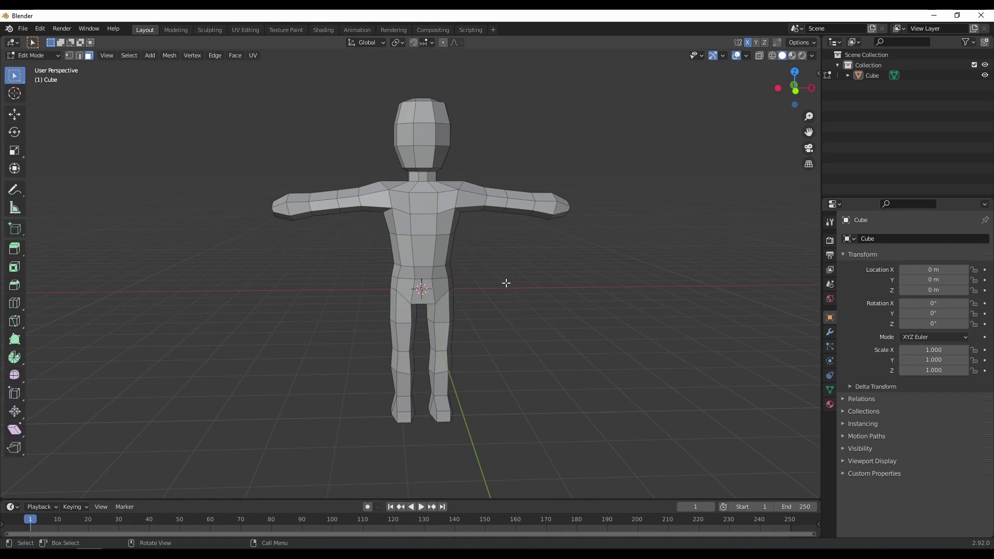
middle_drag(499, 268, 511, 279)
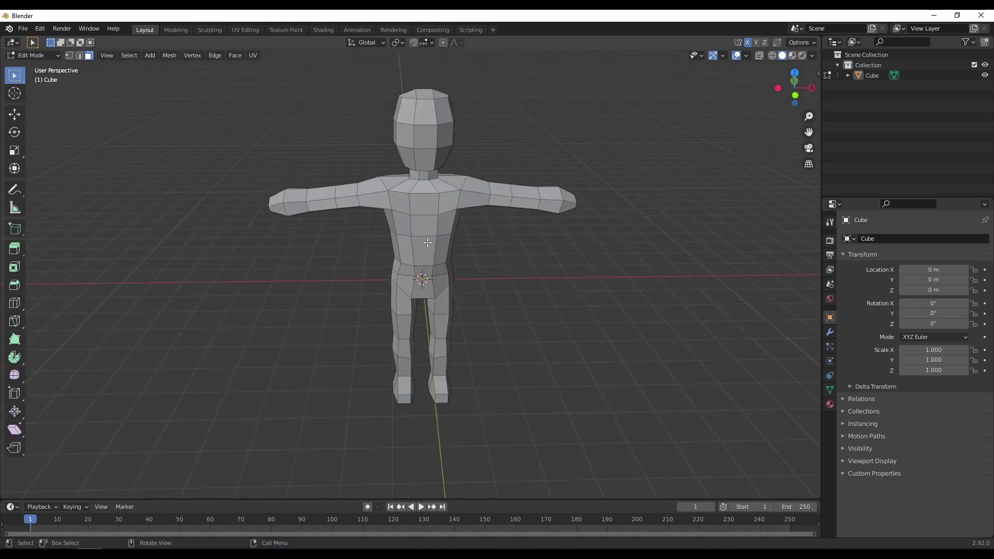
Return to Object Mode, add a cube and move it about 7.87 m along the X axis, beside the figure
key(Tab)
click(119, 56)
mouse_move(122, 69)
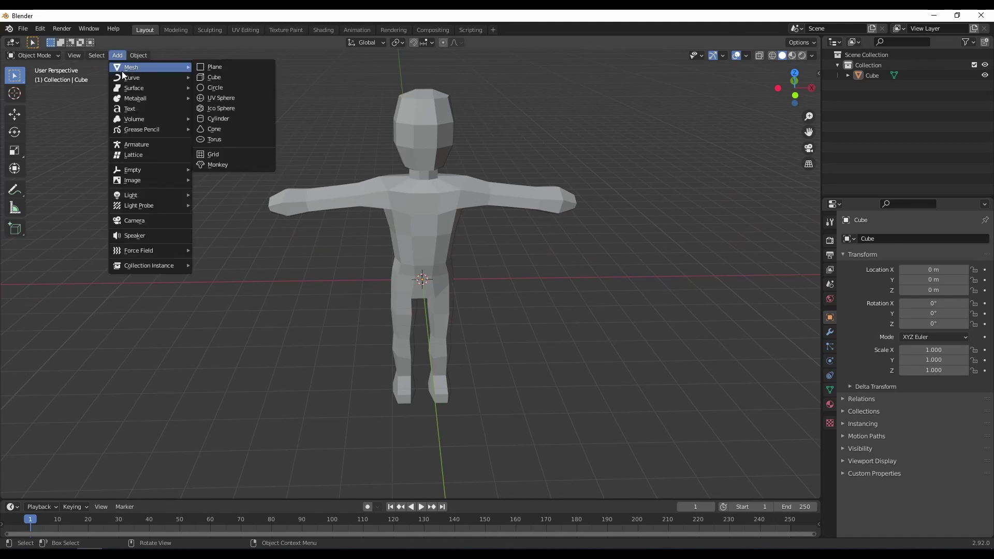
click(220, 76)
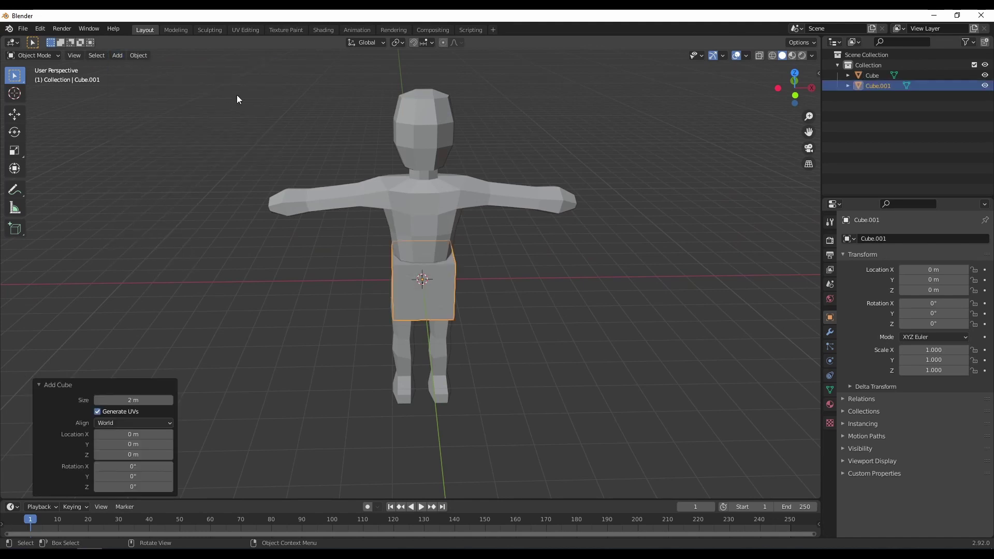
middle_drag(474, 286, 498, 302)
key(g)
key(x)
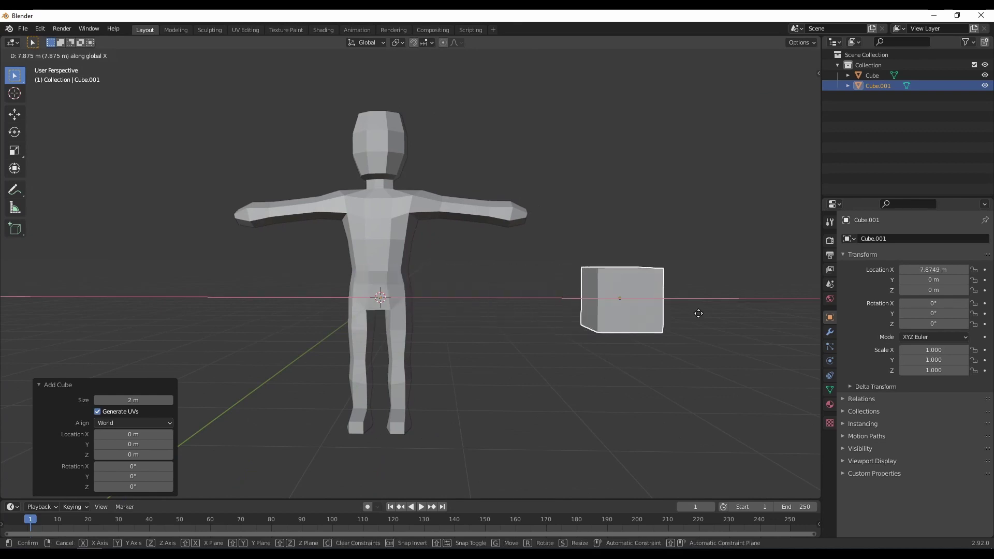
click(701, 313)
Enter Edit Mode on the new cube and bevel the four edges of its top face by about 0.585 m
shift+middle_drag(701, 313, 435, 267)
key(Tab)
scroll(443, 282, up, 4)
scroll(414, 267, up, 2)
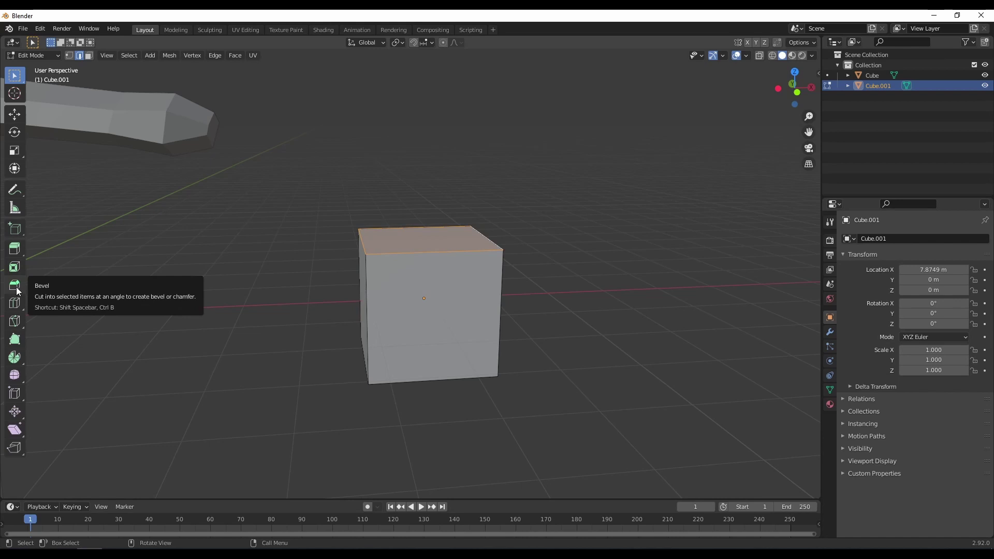
middle_drag(454, 272, 449, 293)
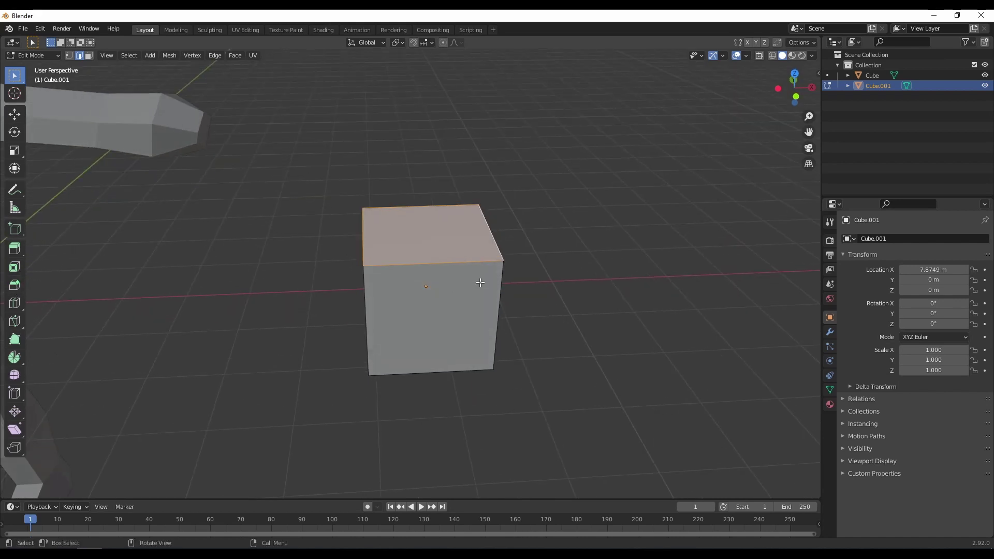
key(ctrl+b)
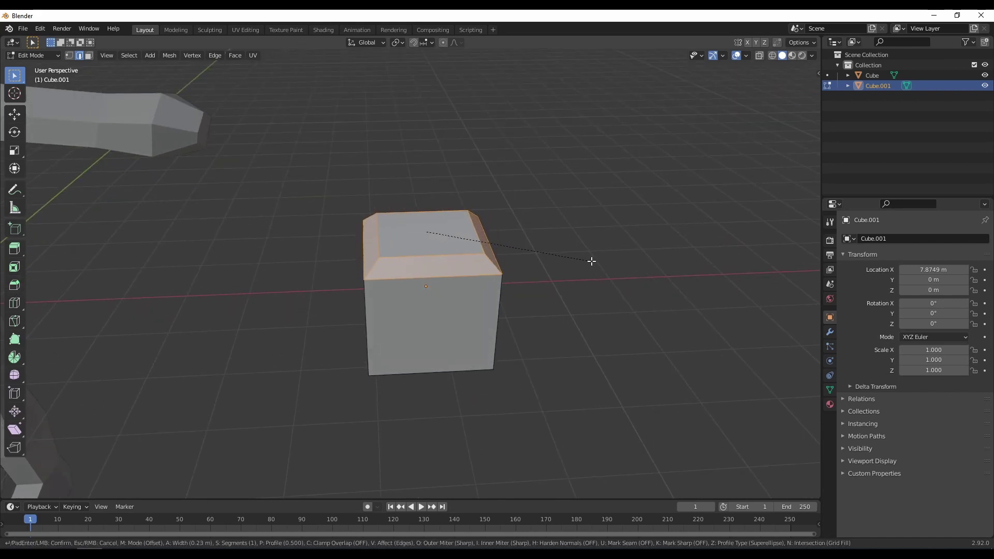
click(614, 262)
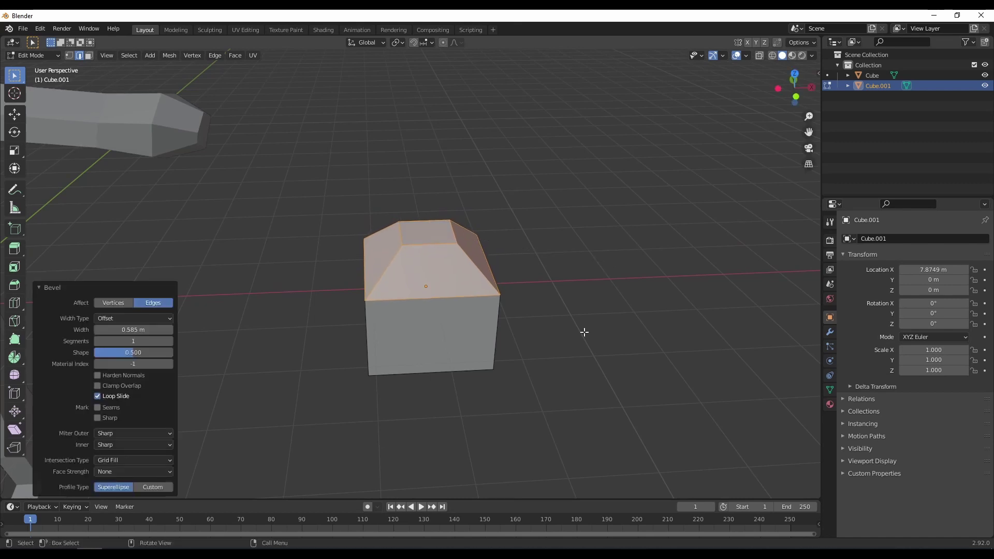
middle_drag(584, 331, 533, 310)
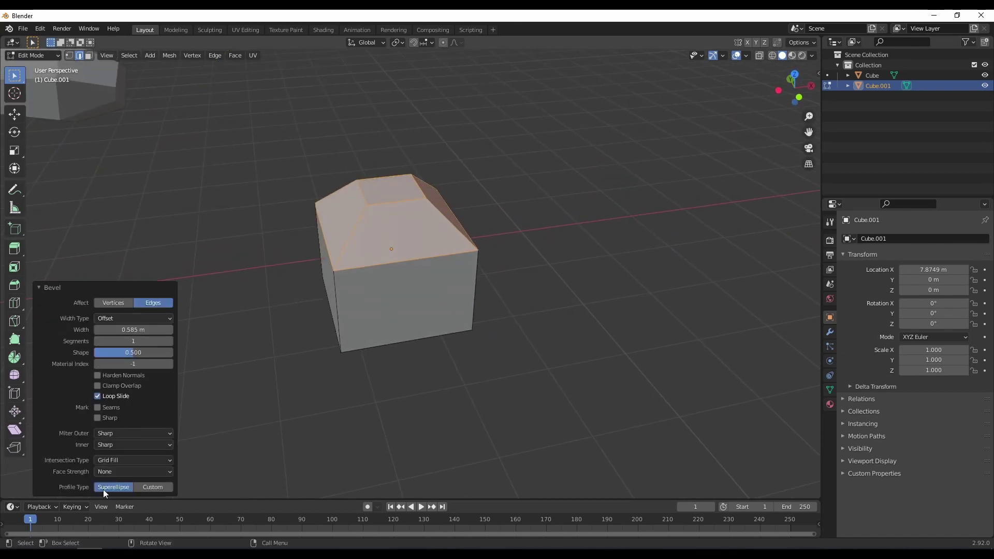
Raise the segments of the top-edge bevel to 9 to round it
click(170, 341)
click(169, 340)
click(170, 341)
click(170, 341)
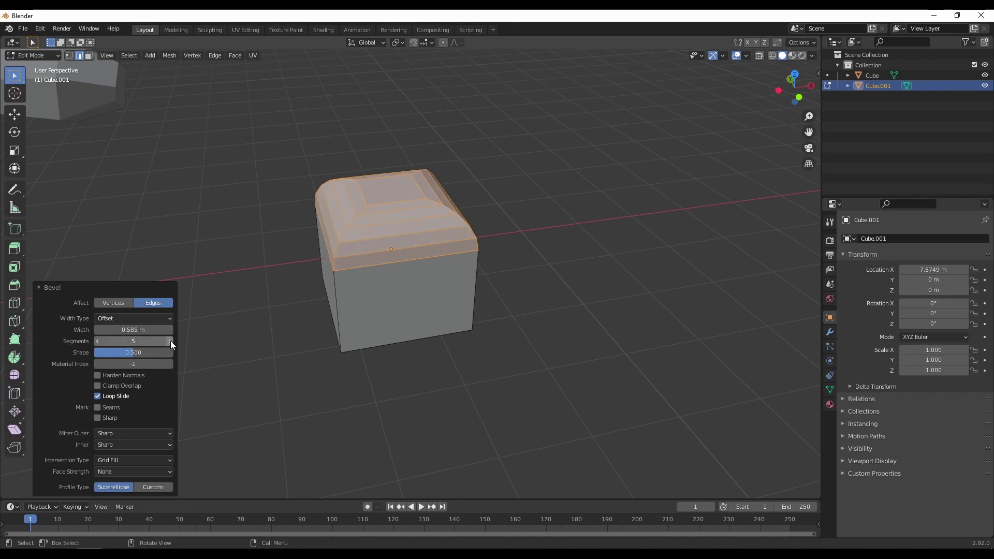
middle_drag(425, 373, 213, 348)
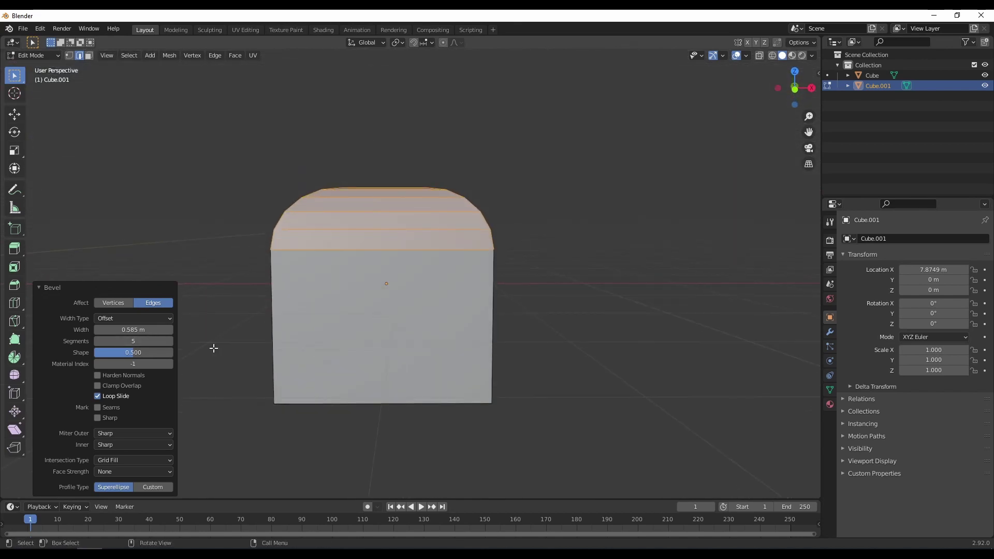
click(171, 341)
click(171, 341)
click(171, 341)
click(171, 340)
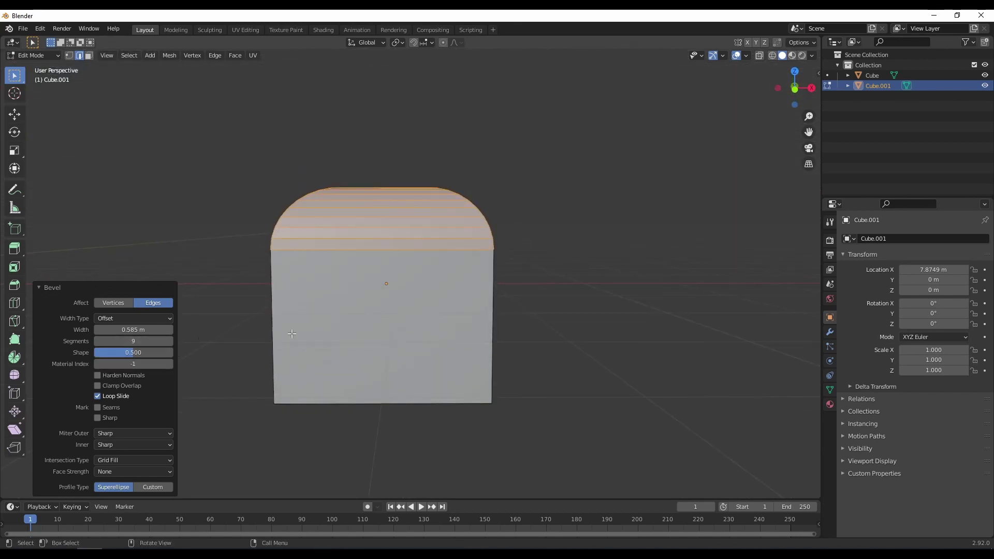
Check the rounded cube in Object Mode, then undo the bevel on its top edges in Edit Mode
middle_drag(393, 318, 366, 317)
key(Tab)
middle_drag(411, 225, 431, 336)
key(Tab)
key(ctrl+z)
key(ctrl+z)
key(ctrl+z)
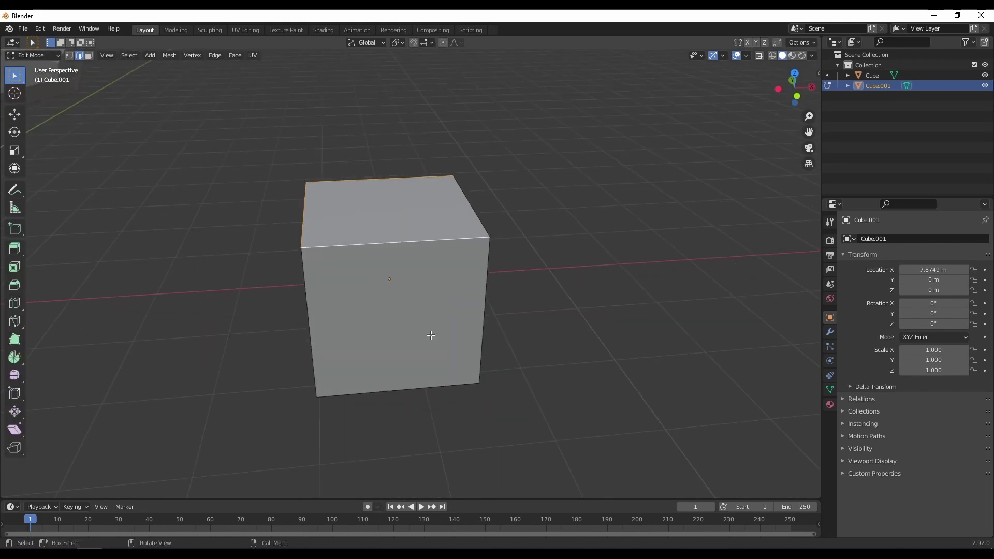
Add a horizontal loop cut around the cube above its middle, then select the top face
middle_drag(372, 281, 438, 270)
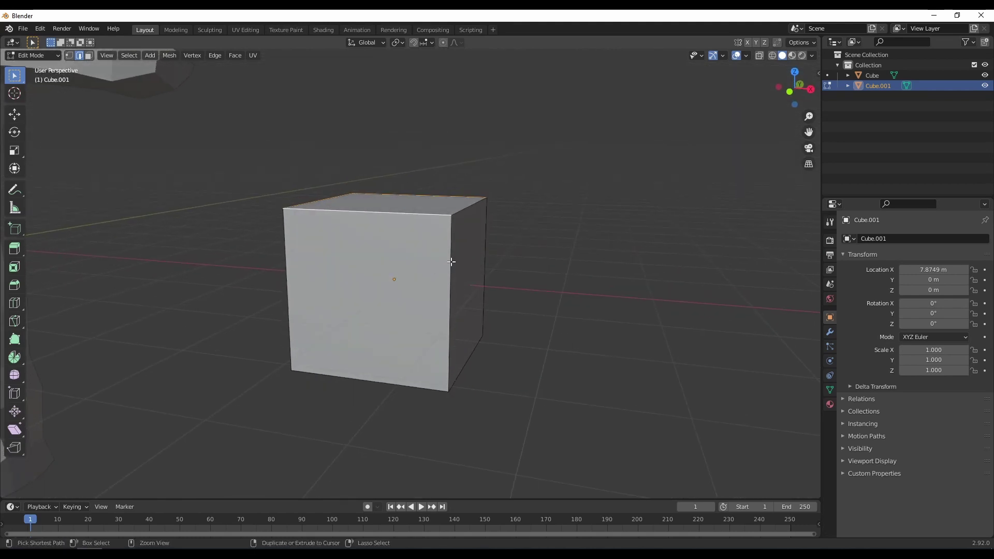
key(ctrl+r)
click(451, 262)
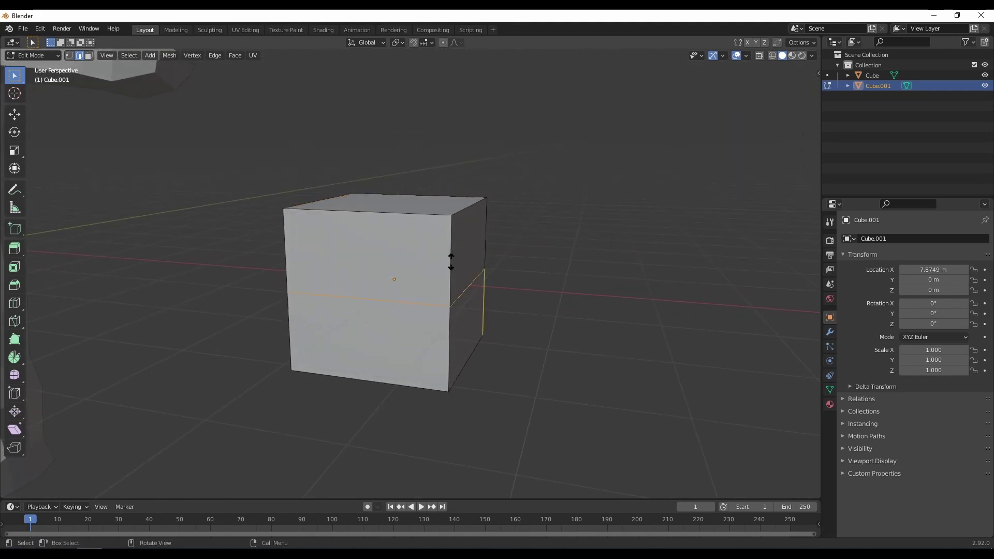
click(449, 219)
middle_drag(449, 219, 391, 193)
click(386, 205)
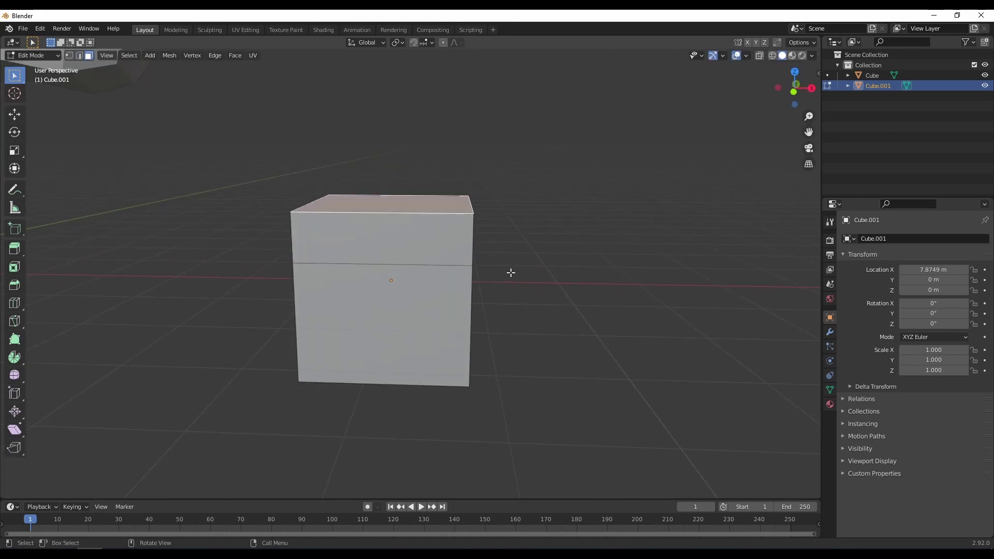
Try scaling the cube's top face, then undo the scaling and the loop cut
key(s)
click(463, 269)
middle_drag(472, 352, 466, 271)
key(ctrl+z)
key(ctrl+z)
key(ctrl+z)
key(ctrl+z)
Select all of the cube's edges and bevel them by about 0.667 m with 9 segments
key(a)
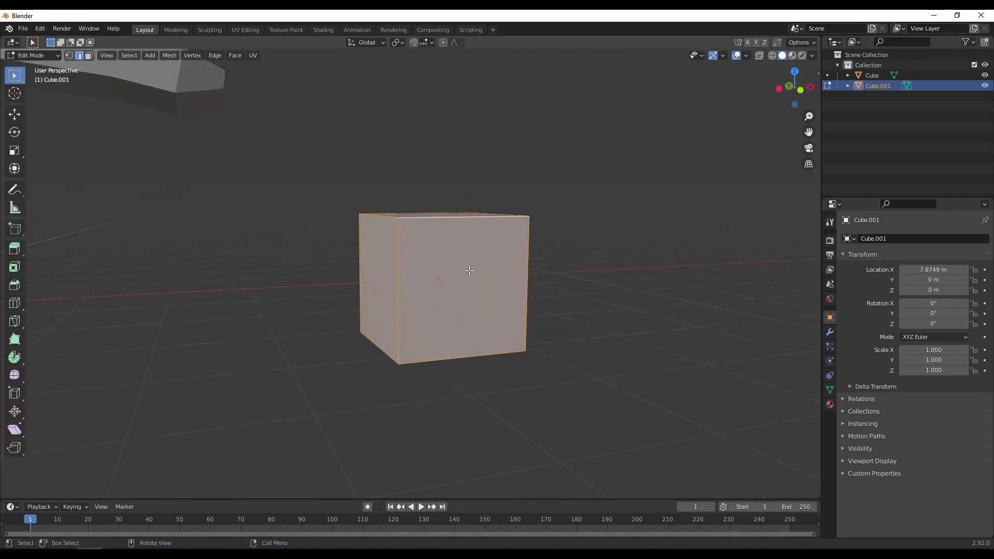
middle_drag(455, 226, 442, 240)
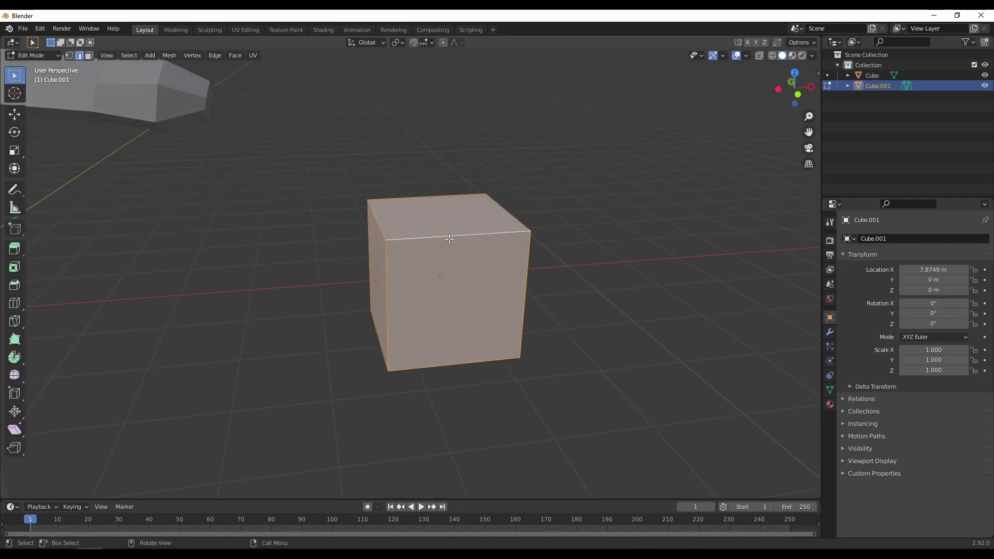
key(ctrl+b)
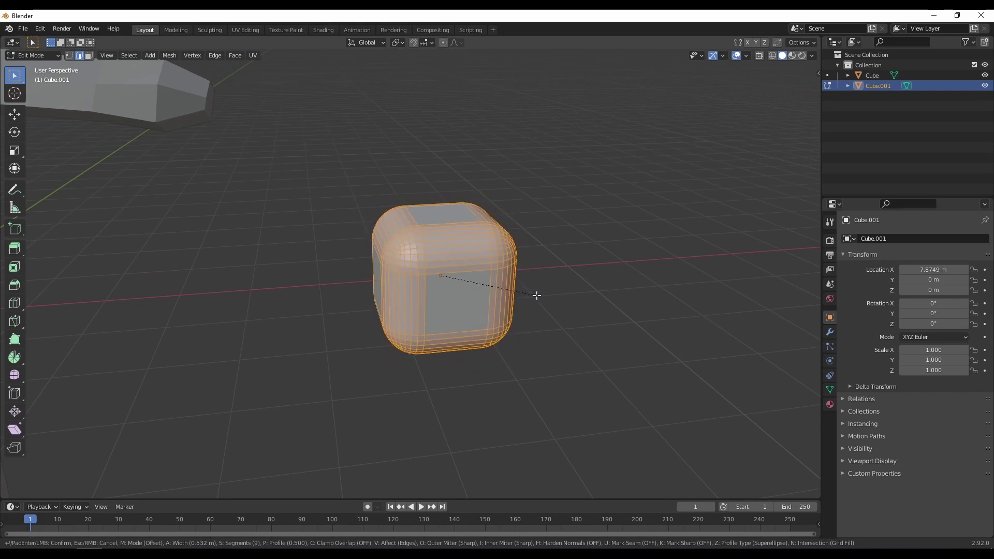
click(544, 297)
middle_drag(543, 297, 466, 293)
scroll(499, 278, up, 4)
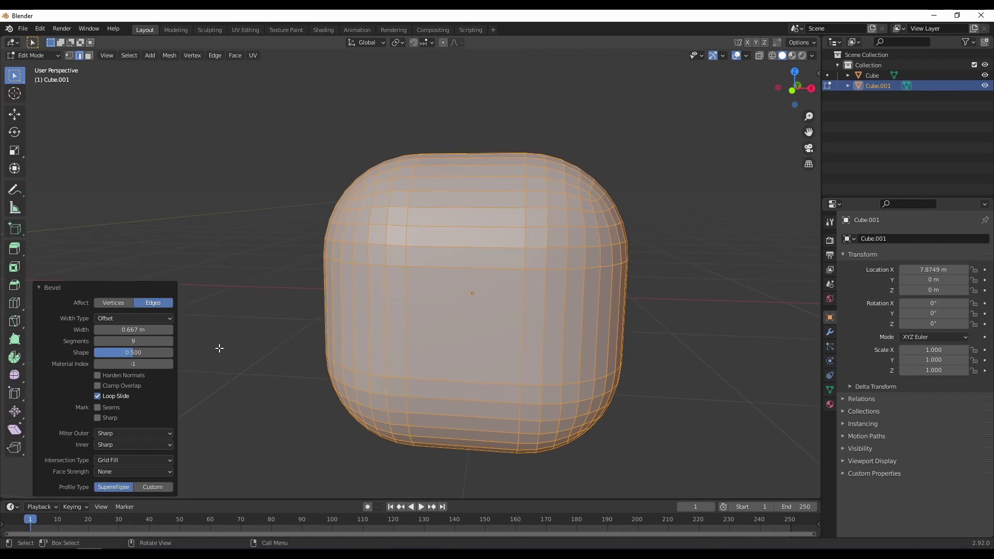
Raise the bevel's segments to 33 and check the smoothly rounded cube in Object Mode
click(170, 341)
middle_drag(215, 338, 192, 331)
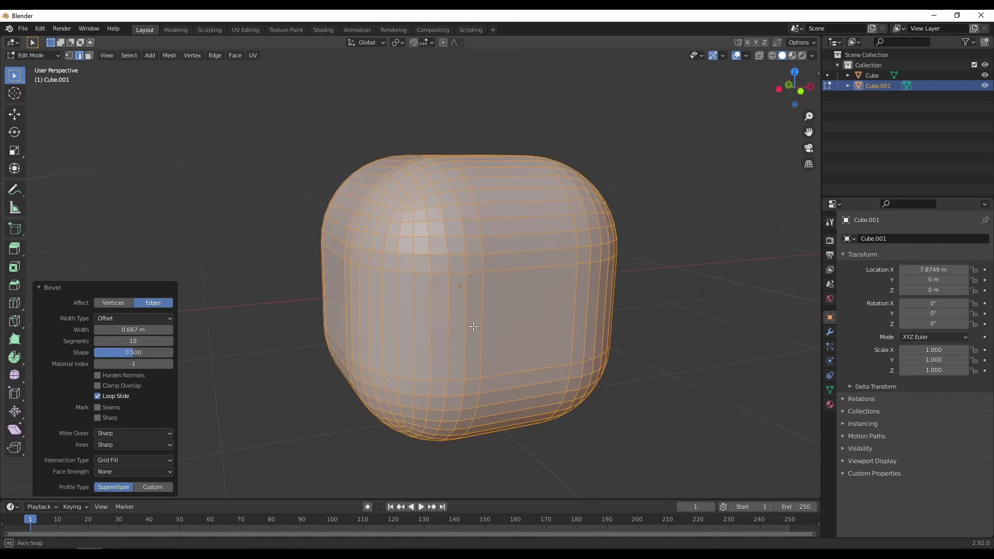
click(171, 342)
click(172, 342)
click(172, 342)
click(171, 342)
click(172, 342)
click(171, 342)
click(171, 342)
click(172, 342)
click(172, 343)
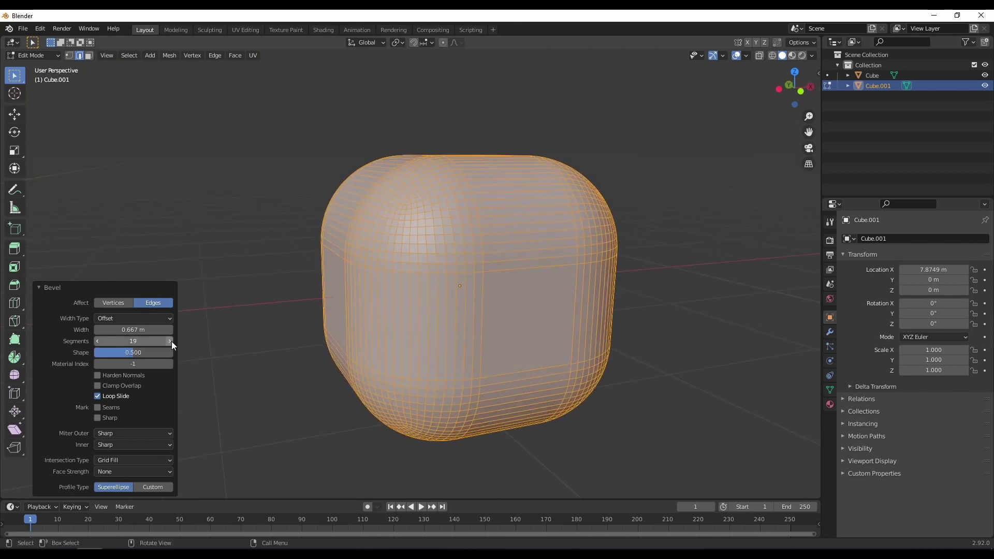
click(171, 342)
click(171, 342)
click(171, 343)
click(171, 342)
click(172, 342)
click(171, 342)
click(171, 343)
click(172, 343)
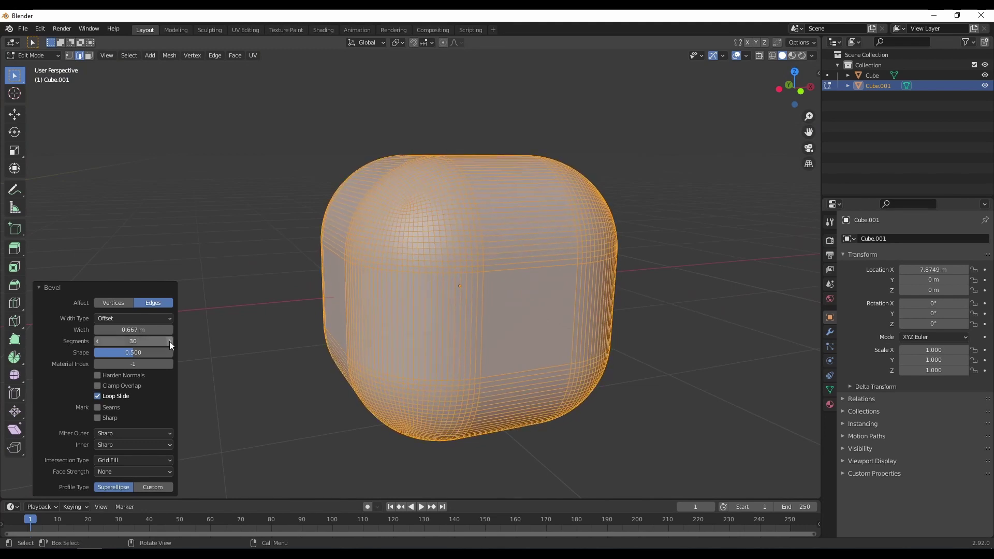
click(171, 342)
click(172, 342)
click(171, 342)
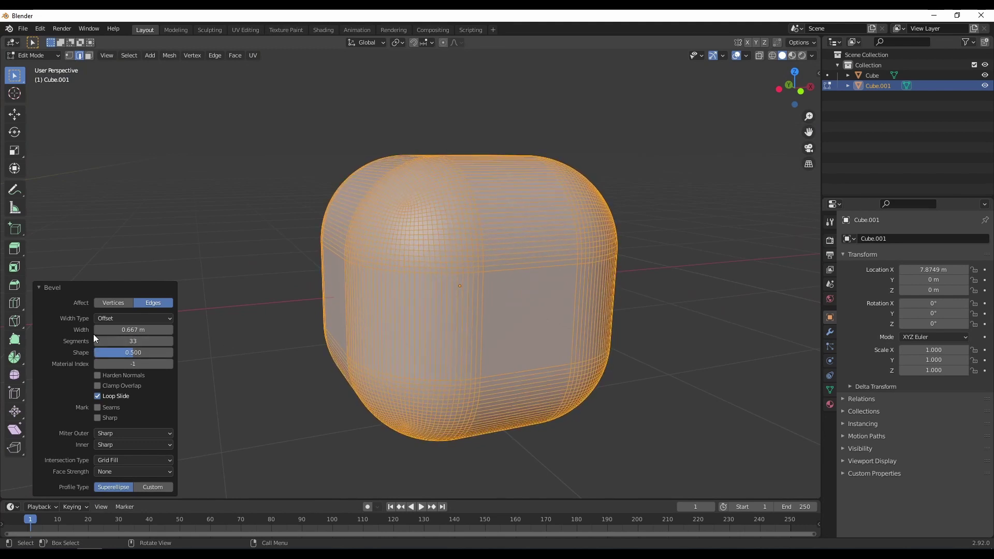
key(Tab)
middle_drag(459, 337, 442, 299)
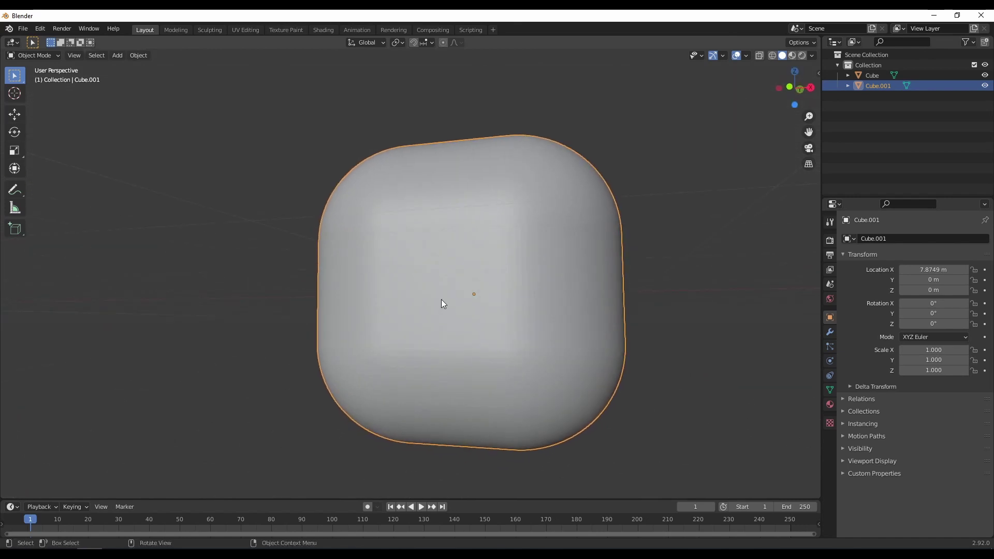
Undo the smooth bevel on the cube and bevel all its edges again by about 0.366 m
key(Tab)
key(ctrl+z)
key(ctrl+z)
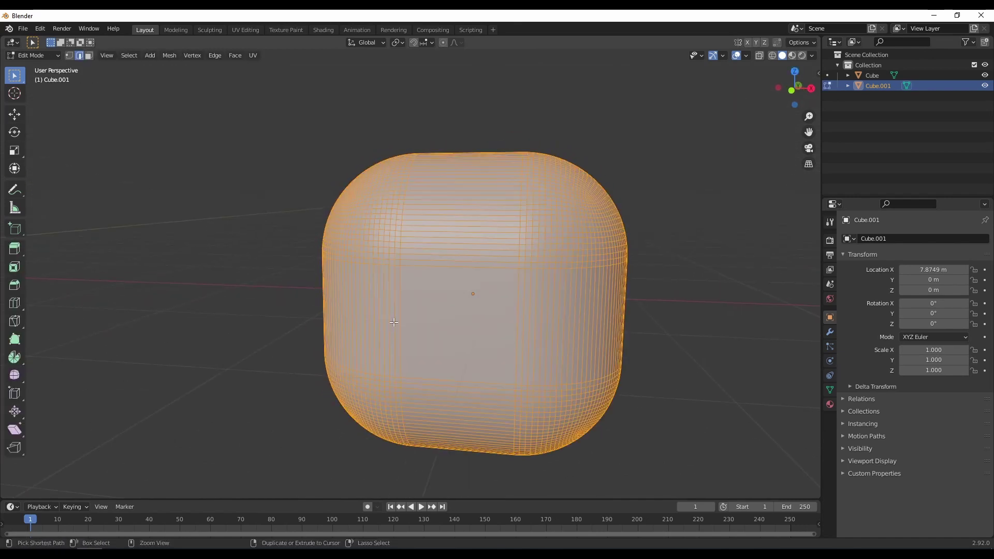
middle_drag(393, 322, 422, 353)
key(ctrl+b)
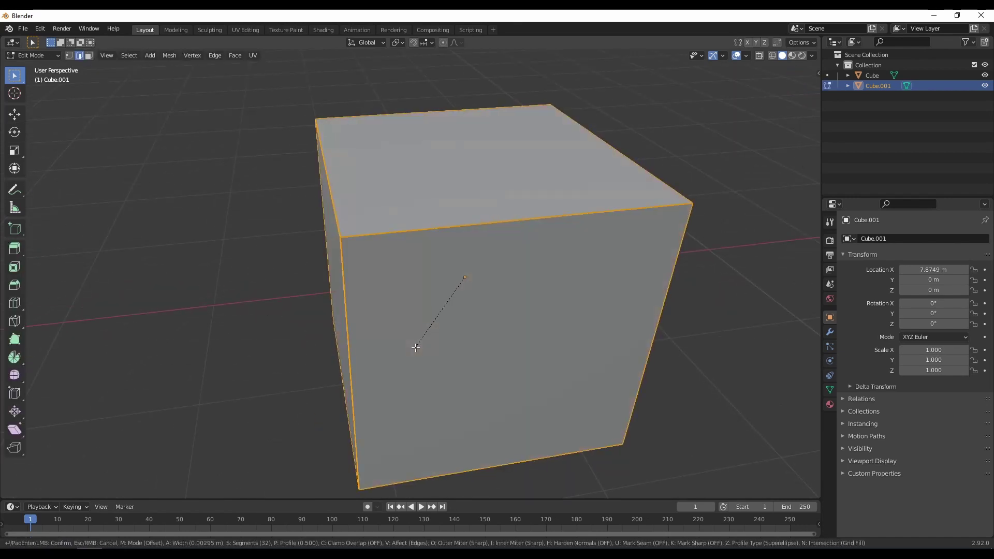
click(351, 378)
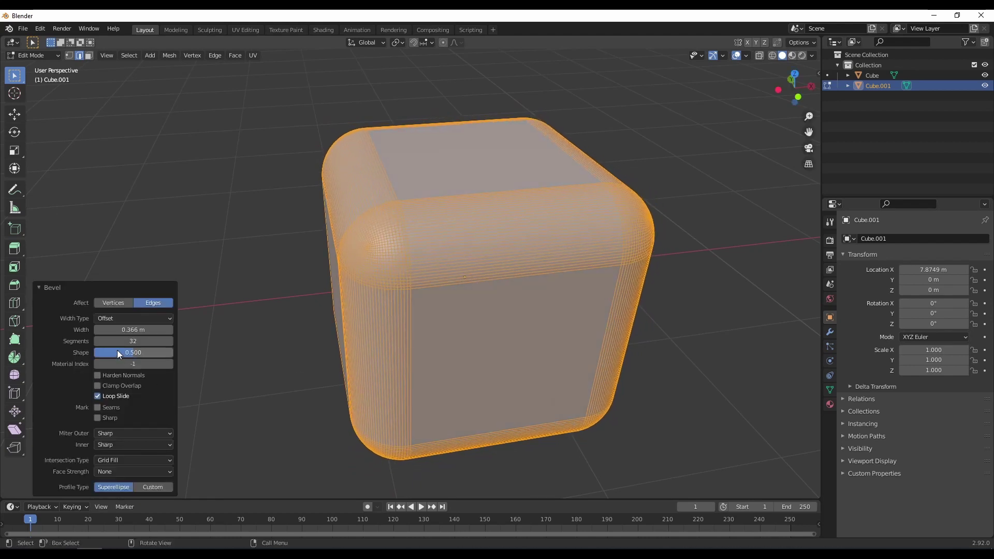
Set the bevel's segments to 1 for flat chamfered edges and return to Object Mode
click(133, 341)
text(1)
key(Return)
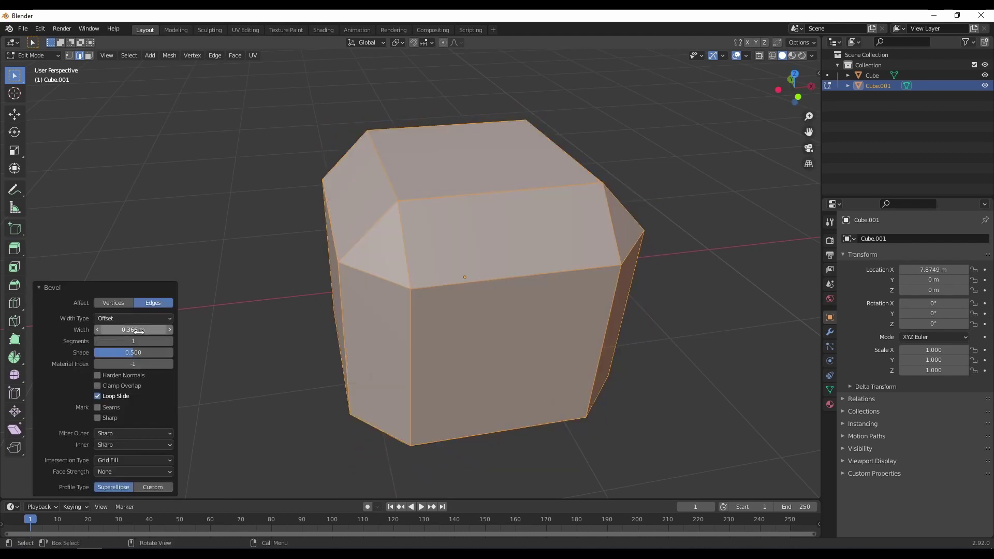
scroll(573, 295, down, 5)
middle_drag(587, 311, 481, 286)
scroll(492, 292, up, 3)
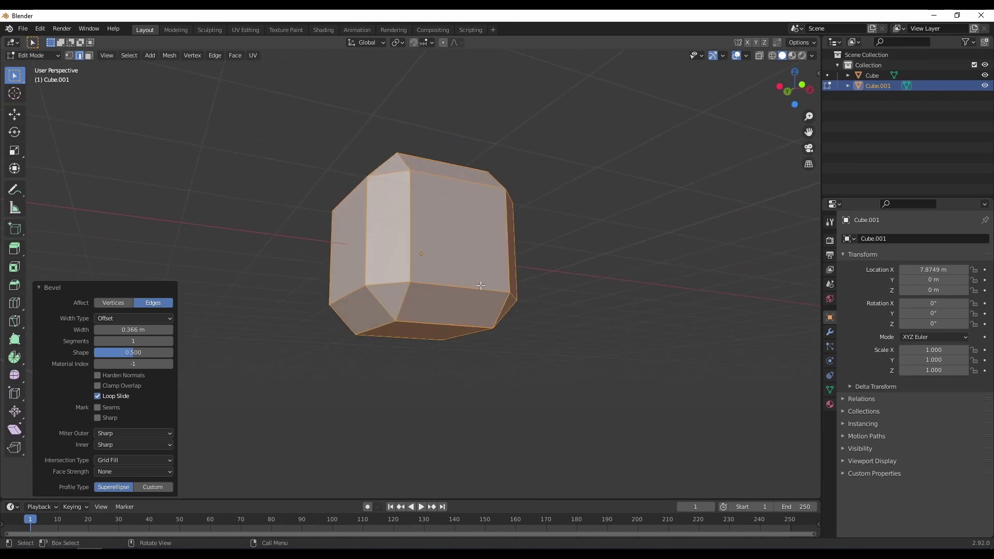
middle_drag(588, 317, 528, 365)
key(Tab)
Examine the human figure and the chamfered cube together from several angles, selecting the figure
middle_drag(471, 331, 478, 305)
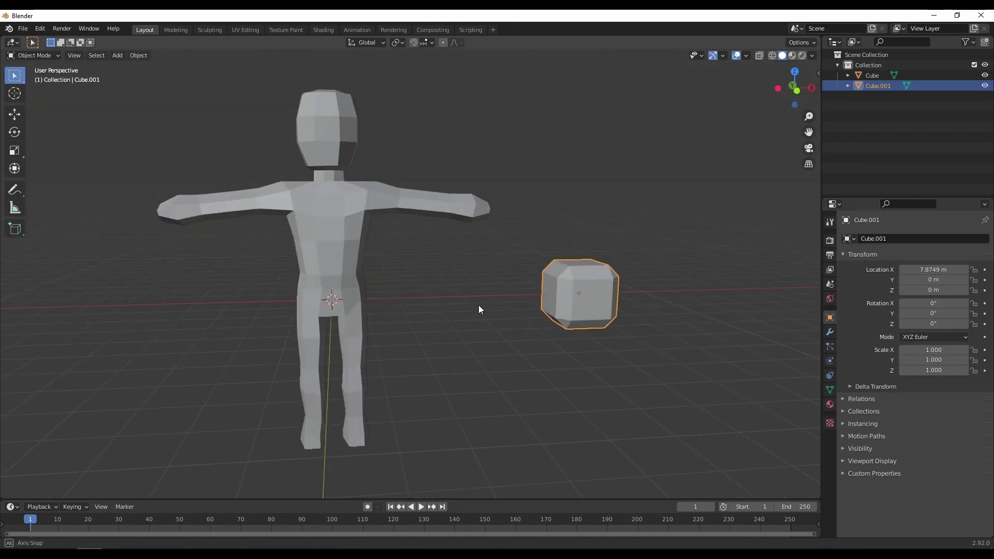
scroll(461, 335, down, 3)
middle_drag(461, 339, 441, 319)
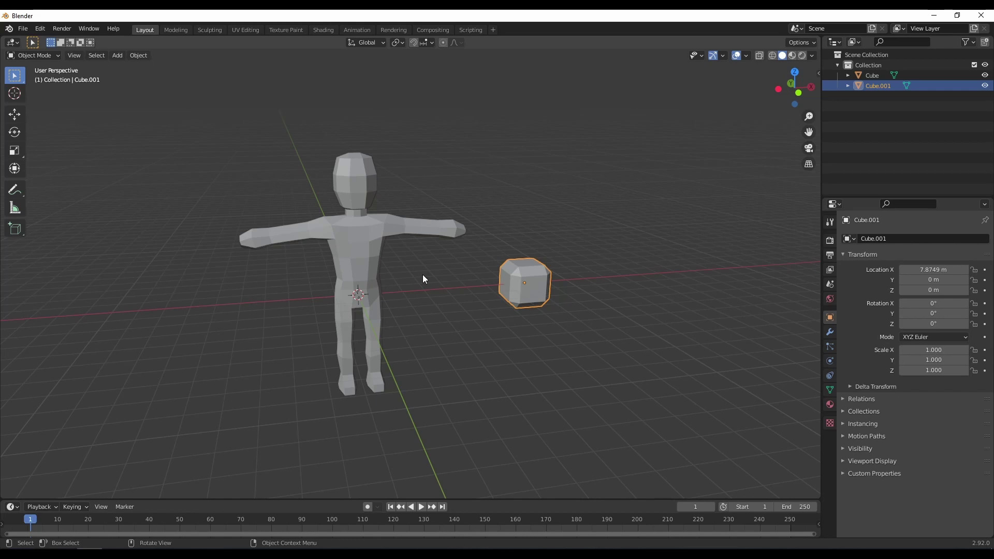
middle_drag(536, 316, 505, 301)
scroll(459, 302, down, 5)
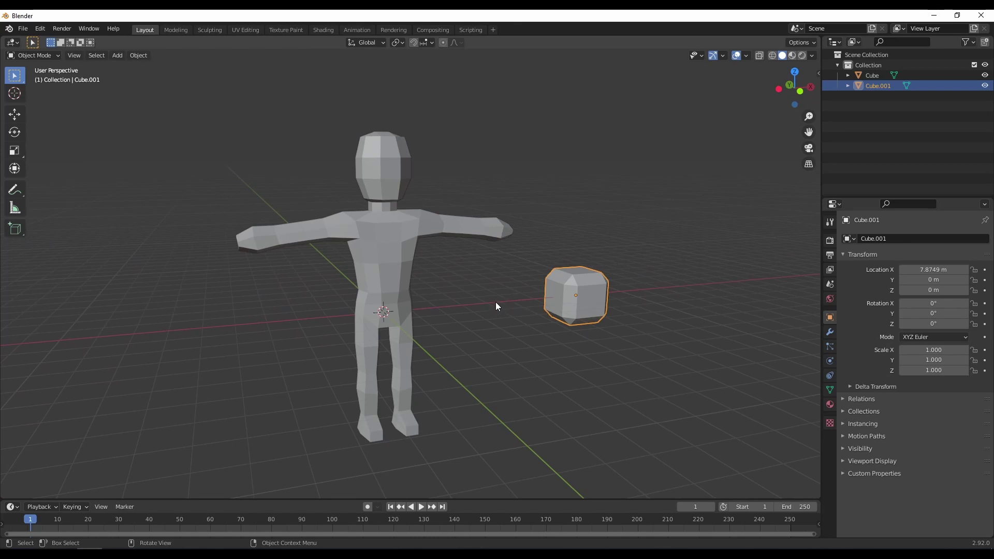
middle_drag(493, 302, 472, 307)
middle_drag(398, 268, 504, 318)
scroll(422, 290, up, 3)
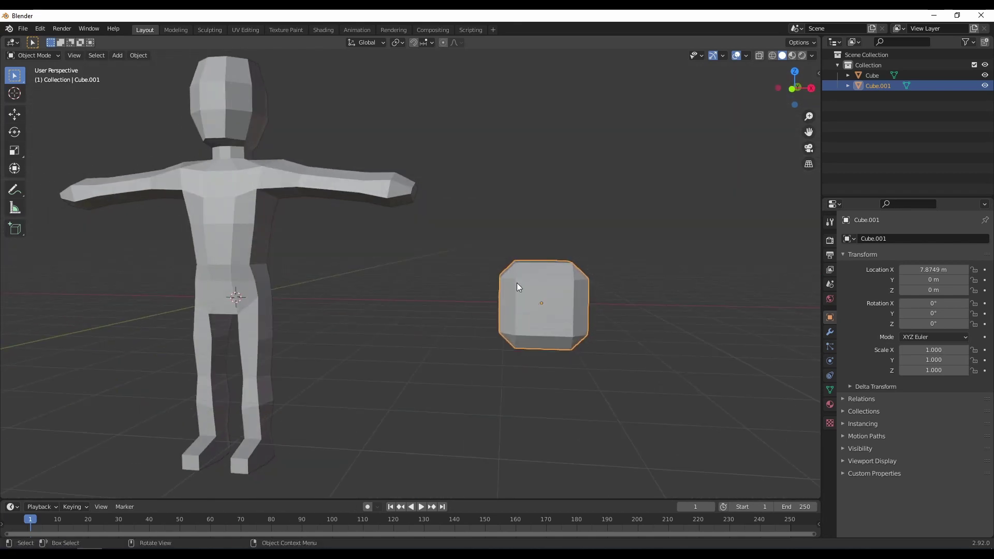
middle_drag(388, 282, 430, 338)
click(390, 293)
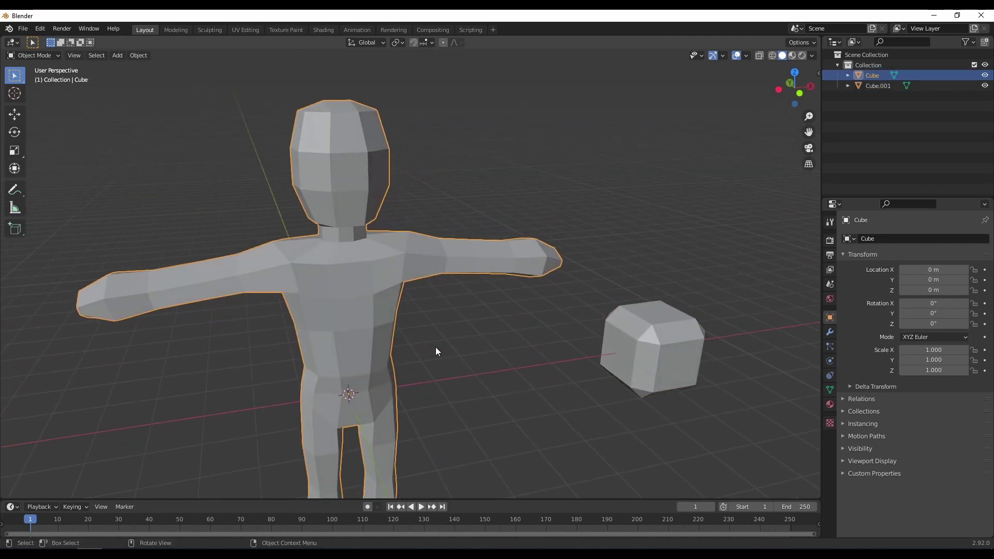
middle_drag(475, 379, 475, 367)
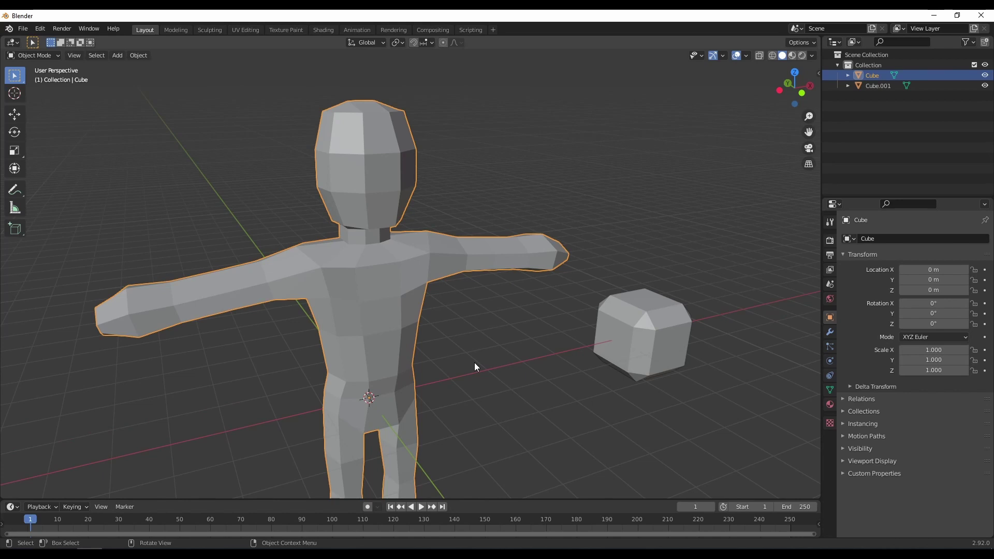
middle_drag(509, 328, 466, 314)
middle_drag(366, 327, 446, 269)
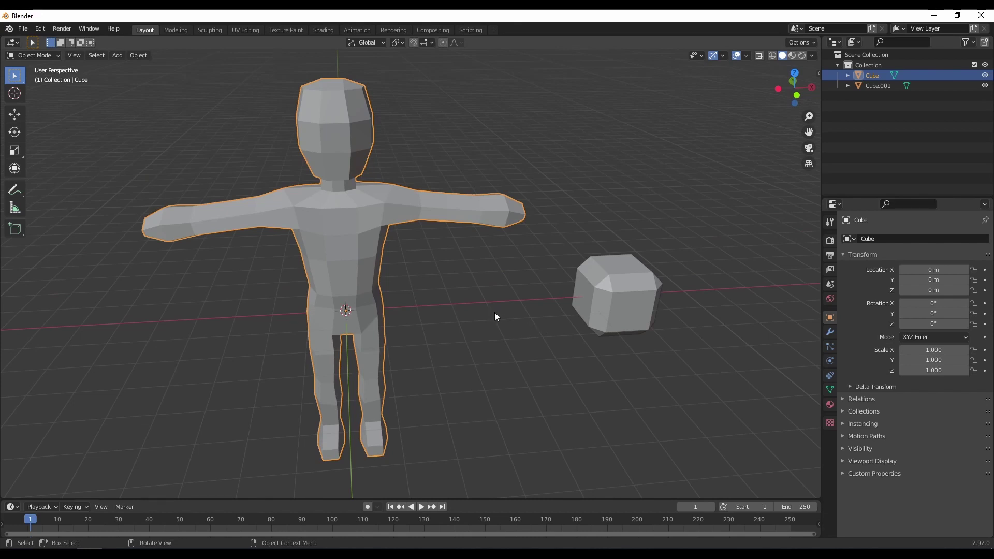
middle_drag(494, 337, 485, 319)
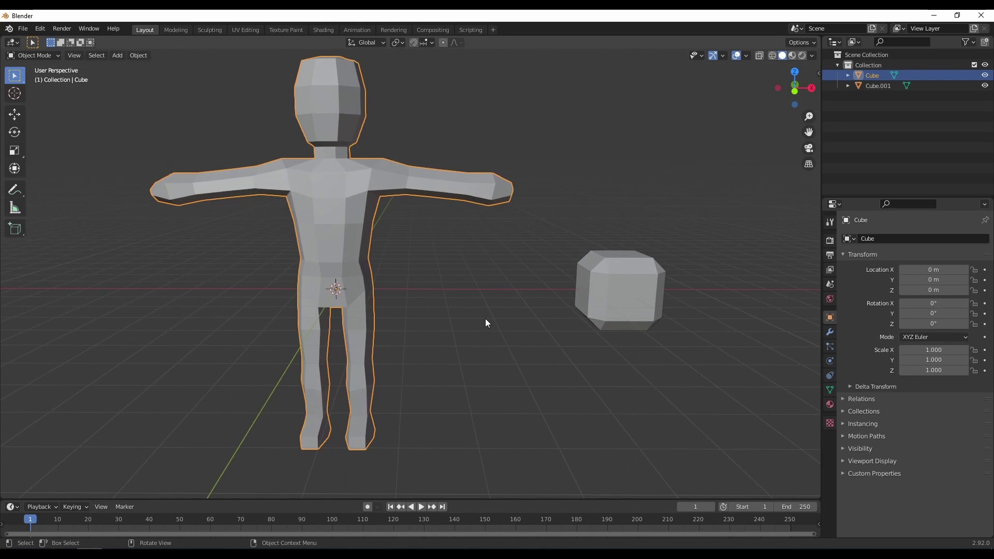